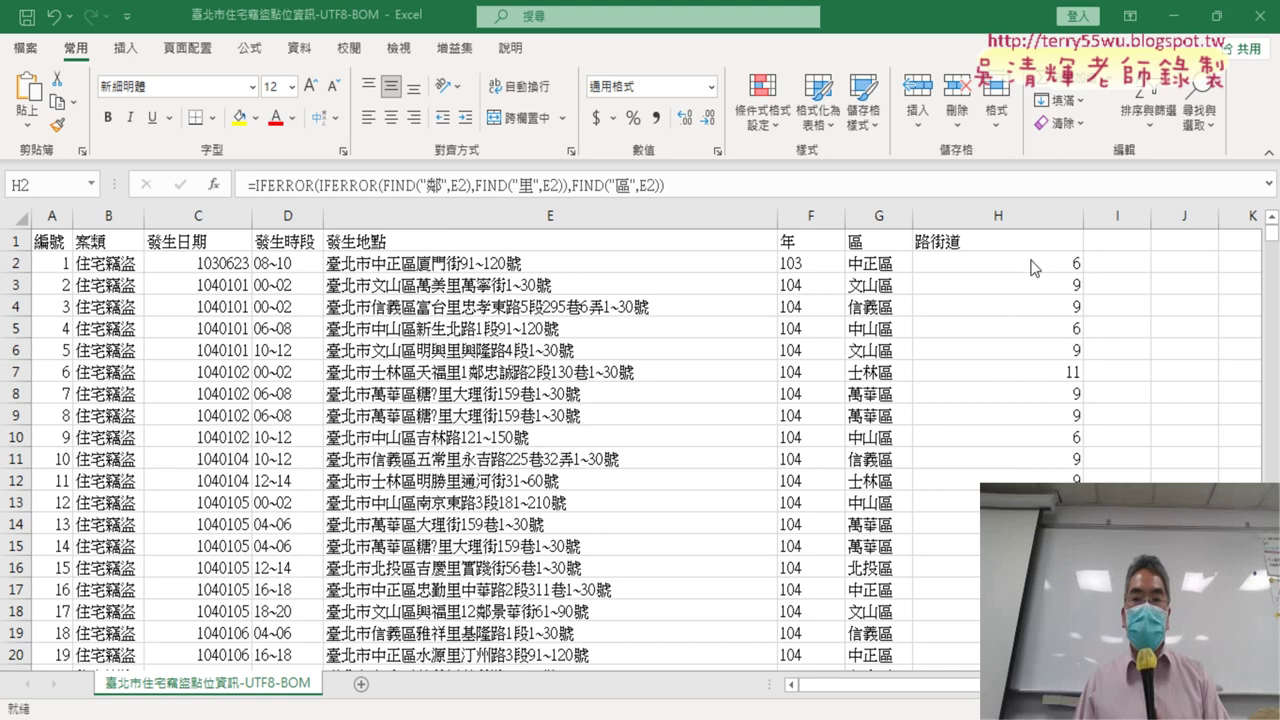
- Inspect the IFERROR/FIND position formula in cell H2, leaving it unchanged
left_click(1034, 267)
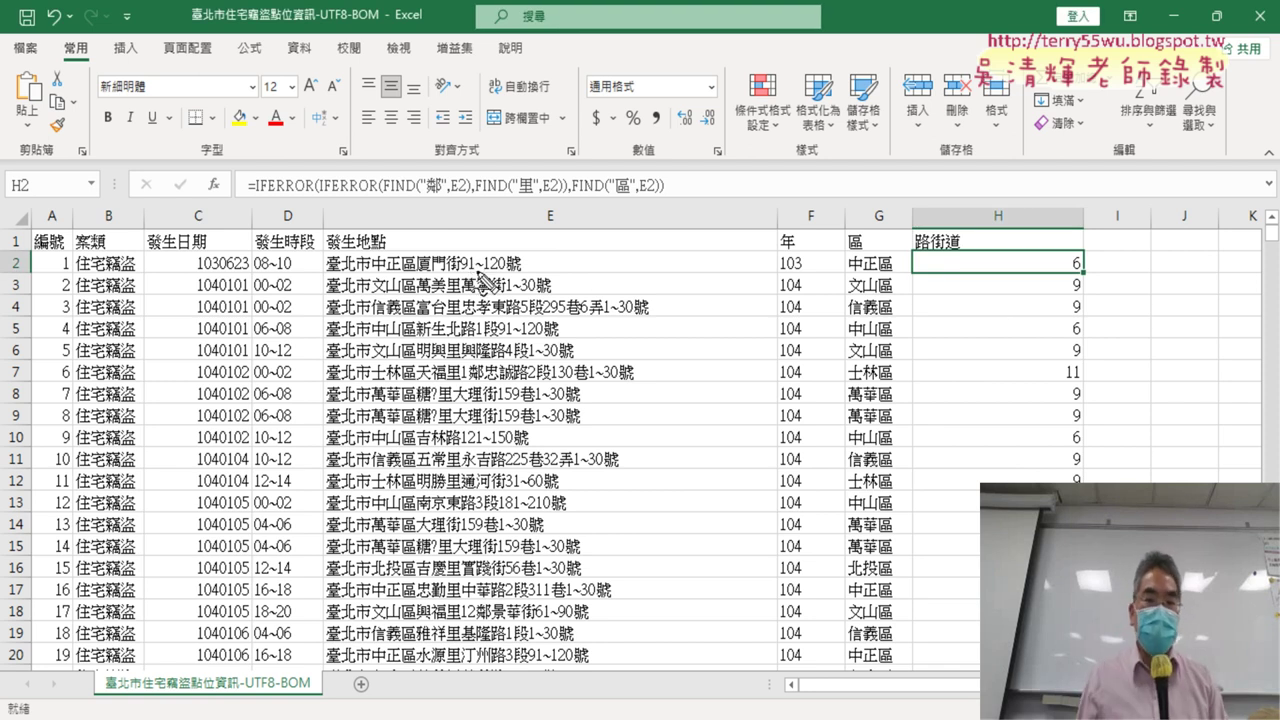
mouse_move(420, 268)
left_mouse_down()
mouse_move(466, 268)
mouse_move(430, 278)
left_mouse_up()
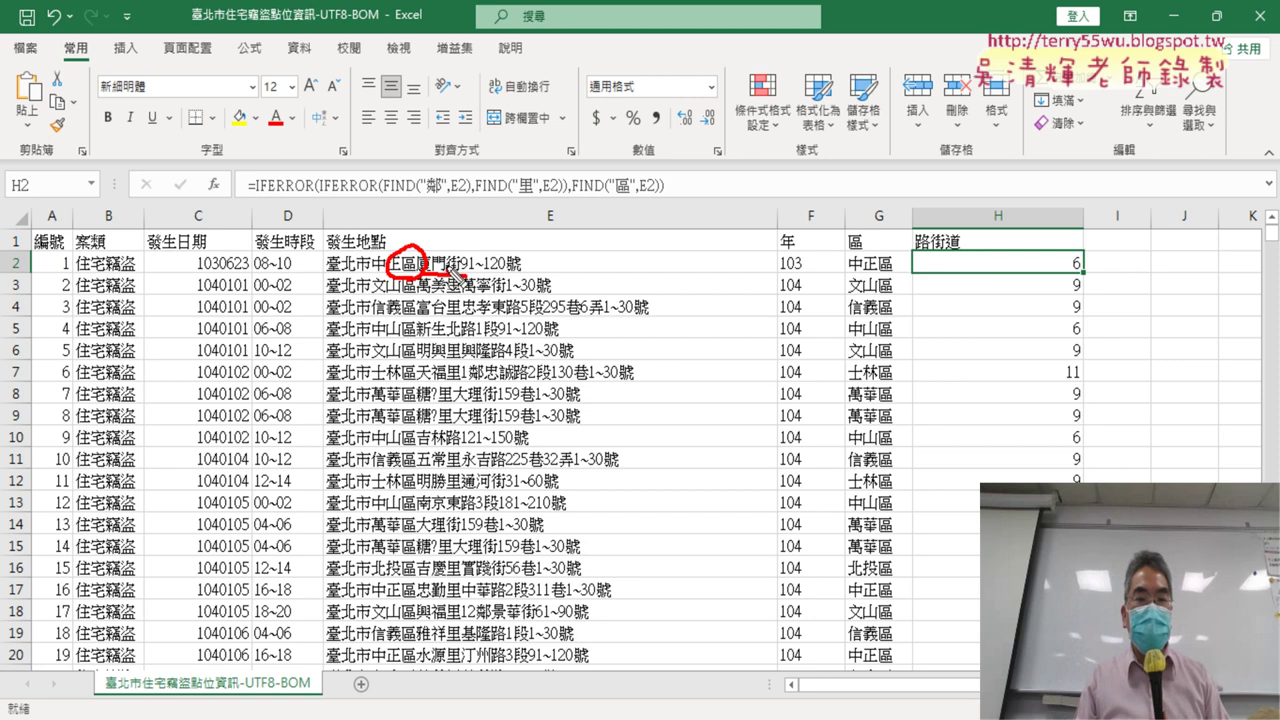
left_click_drag(448, 256, 462, 272)
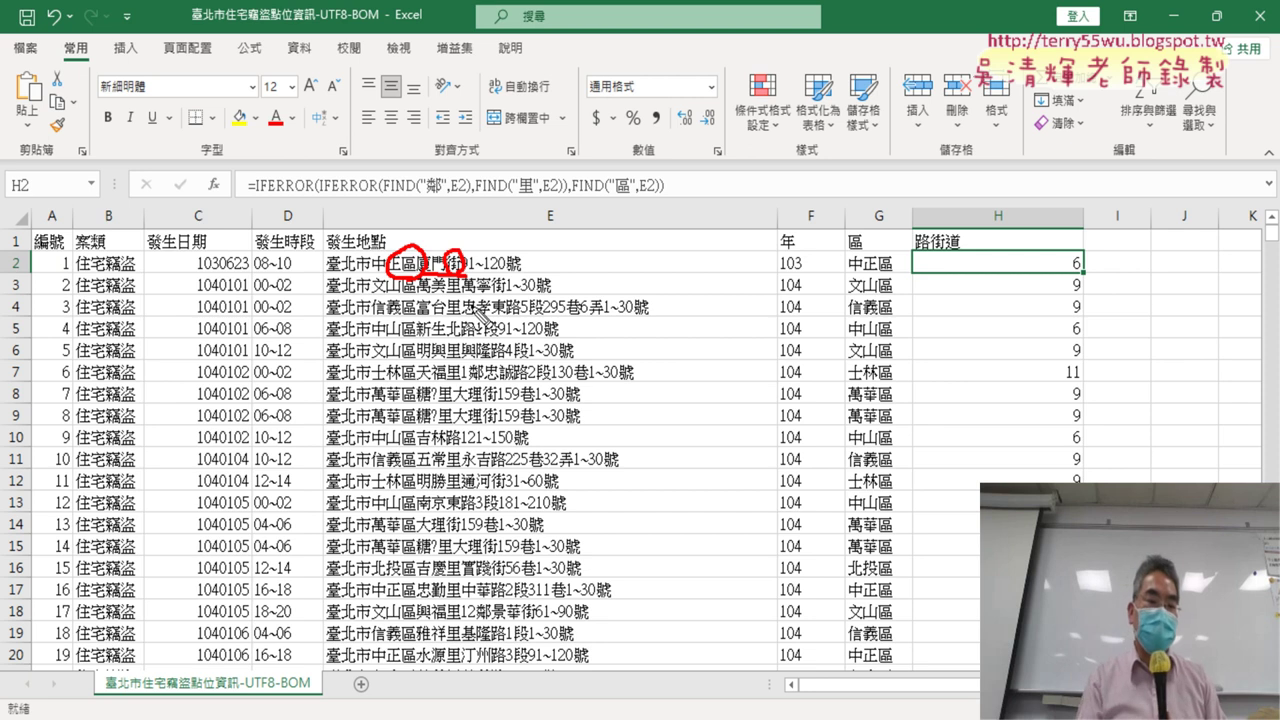
key("Escape")
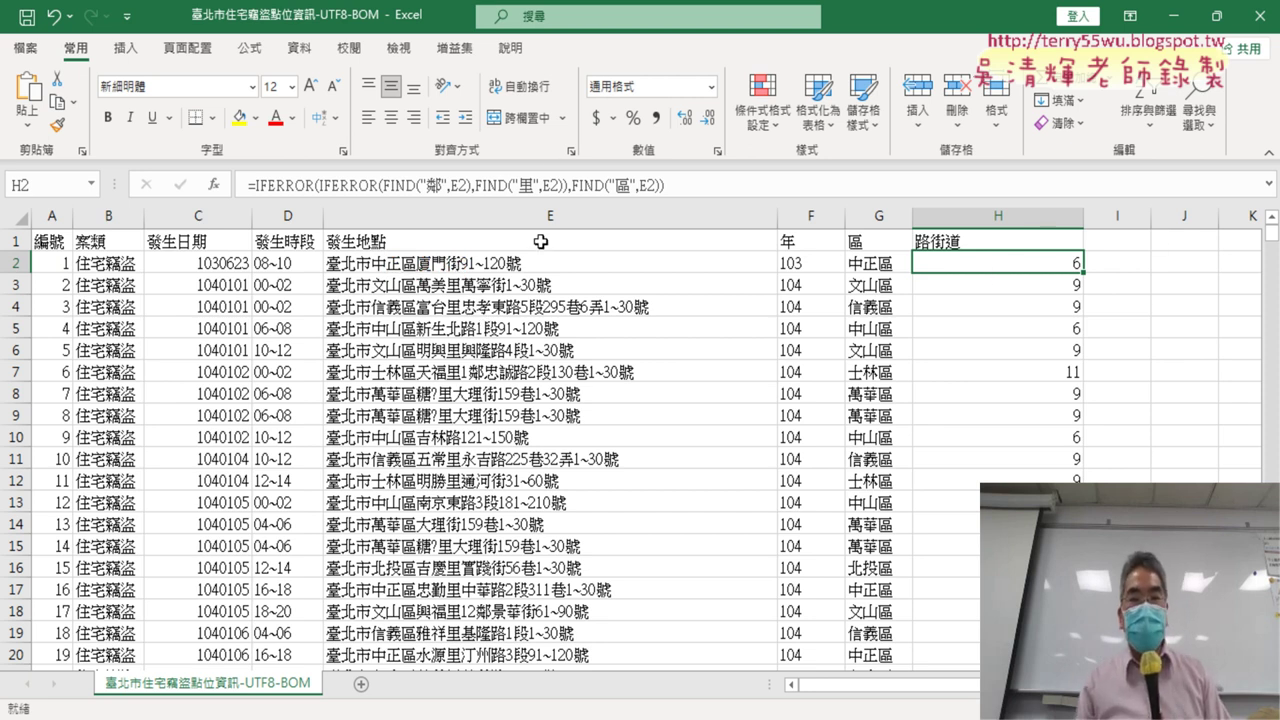
- Copy H2's formula text and paste it into cell I2's formula bar
left_click(1136, 261)
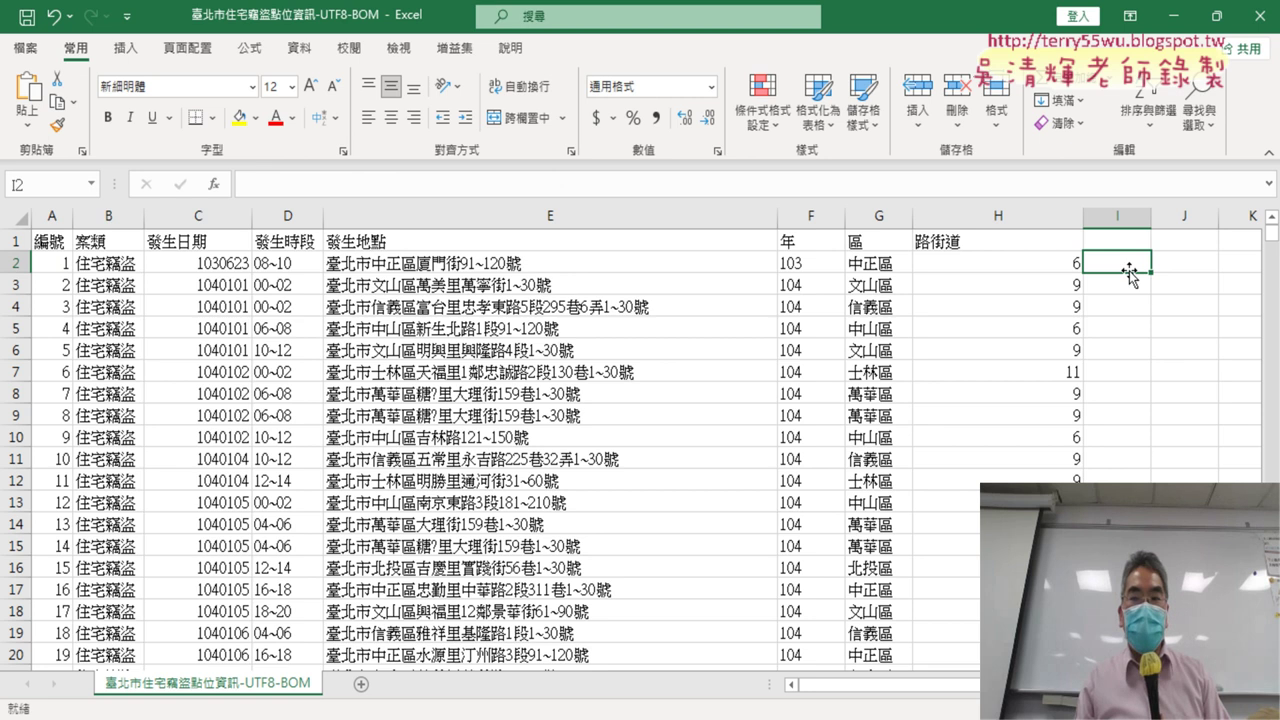
left_click(1049, 264)
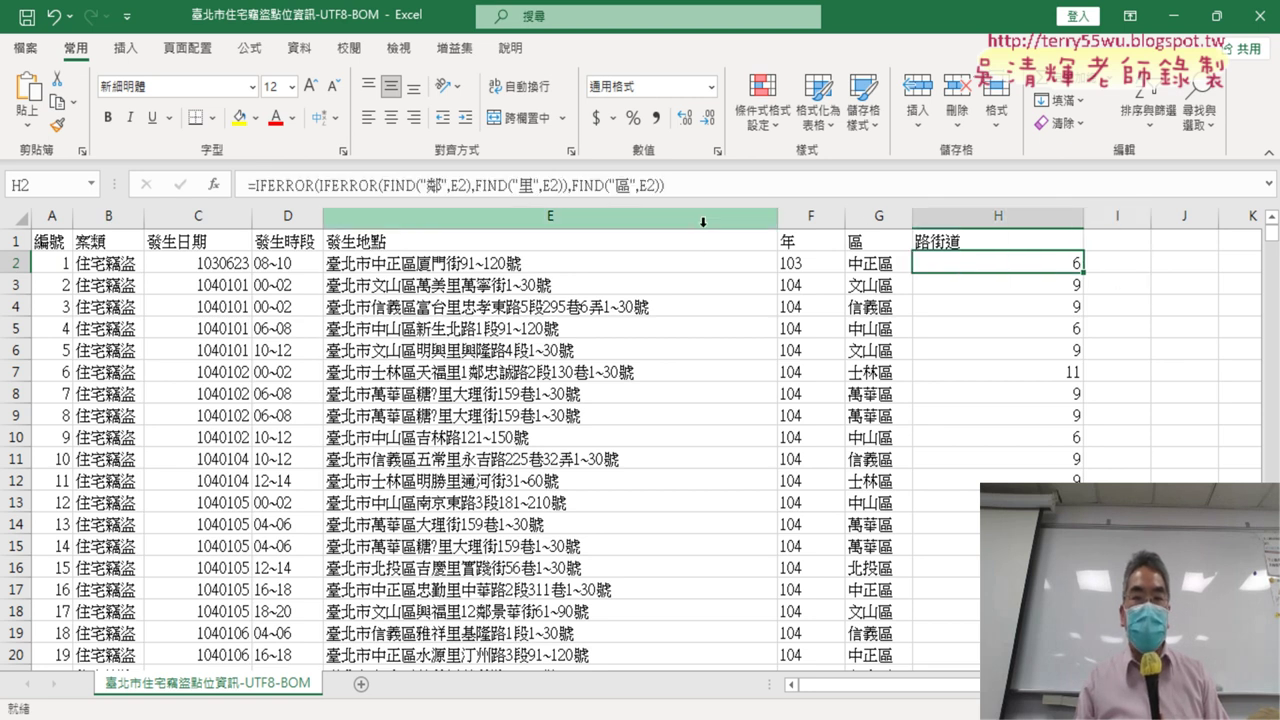
left_click(380, 184)
right_click(380, 184)
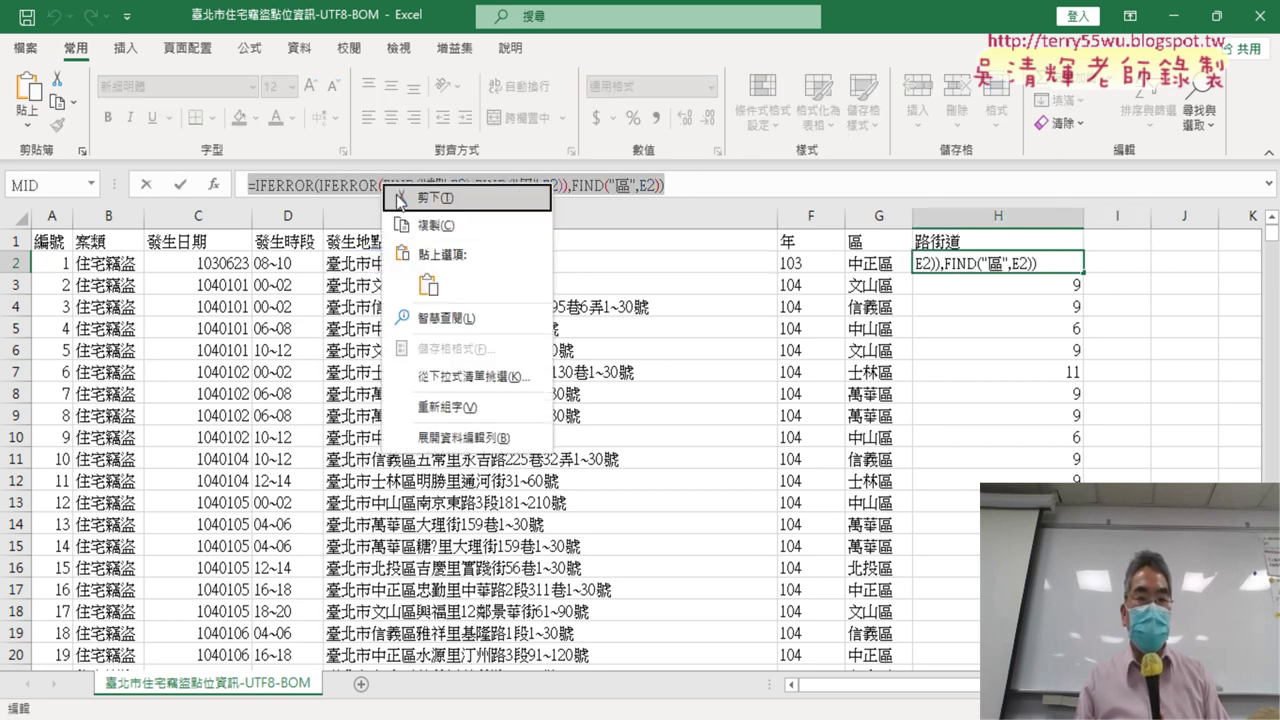
left_click(435, 240)
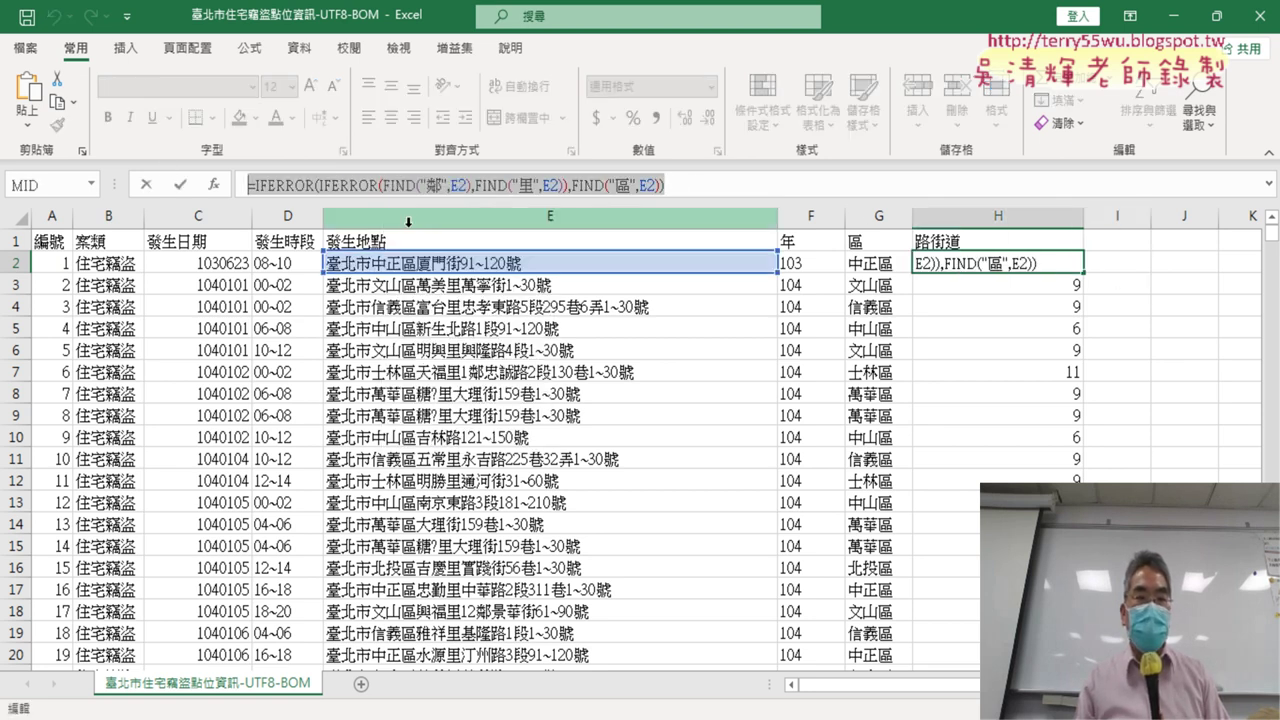
left_click(147, 185)
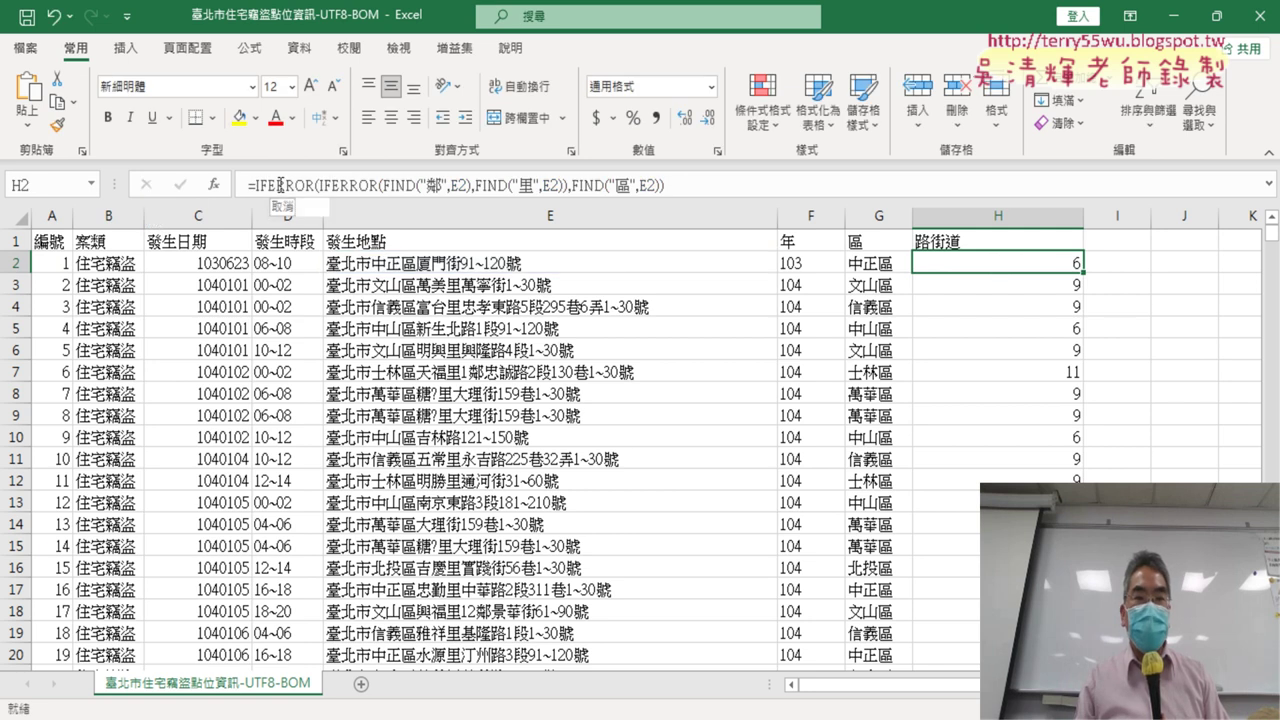
left_click(1120, 265)
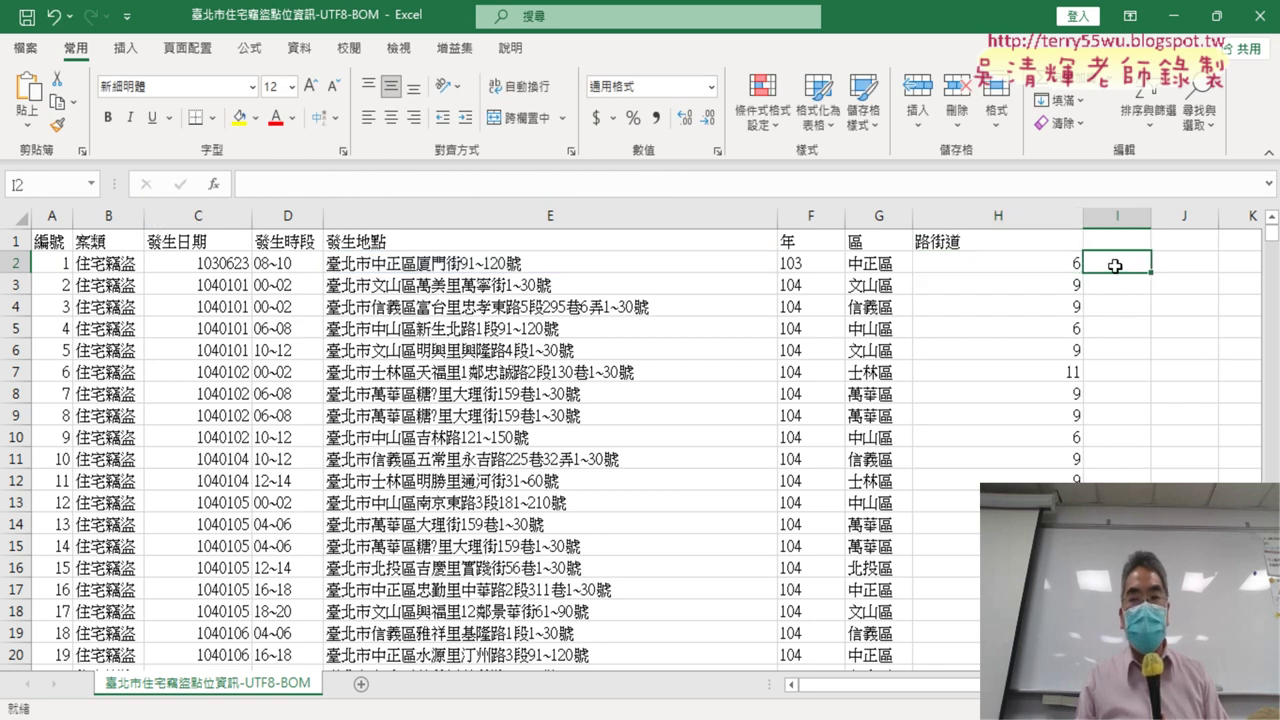
right_click(478, 183)
left_click(524, 285)
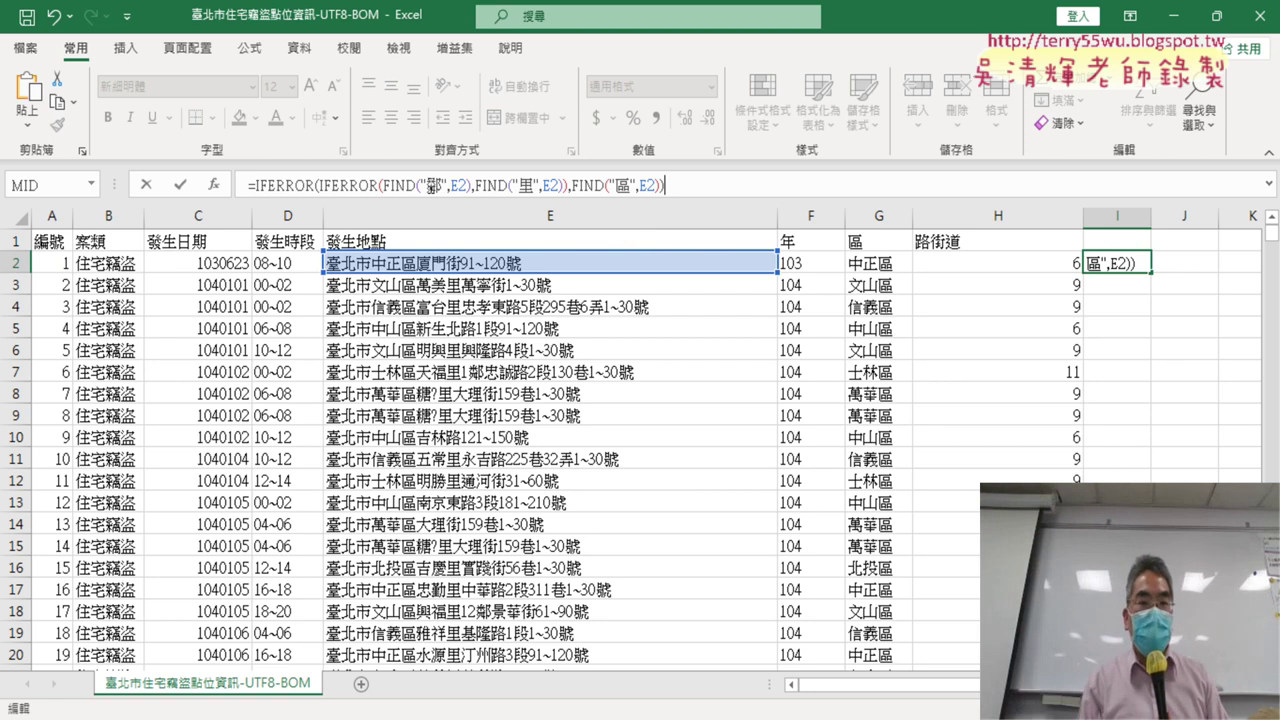
- In I2's formula, replace the search character 鄰 with 路 and 里 with 街
left_click(588, 186)
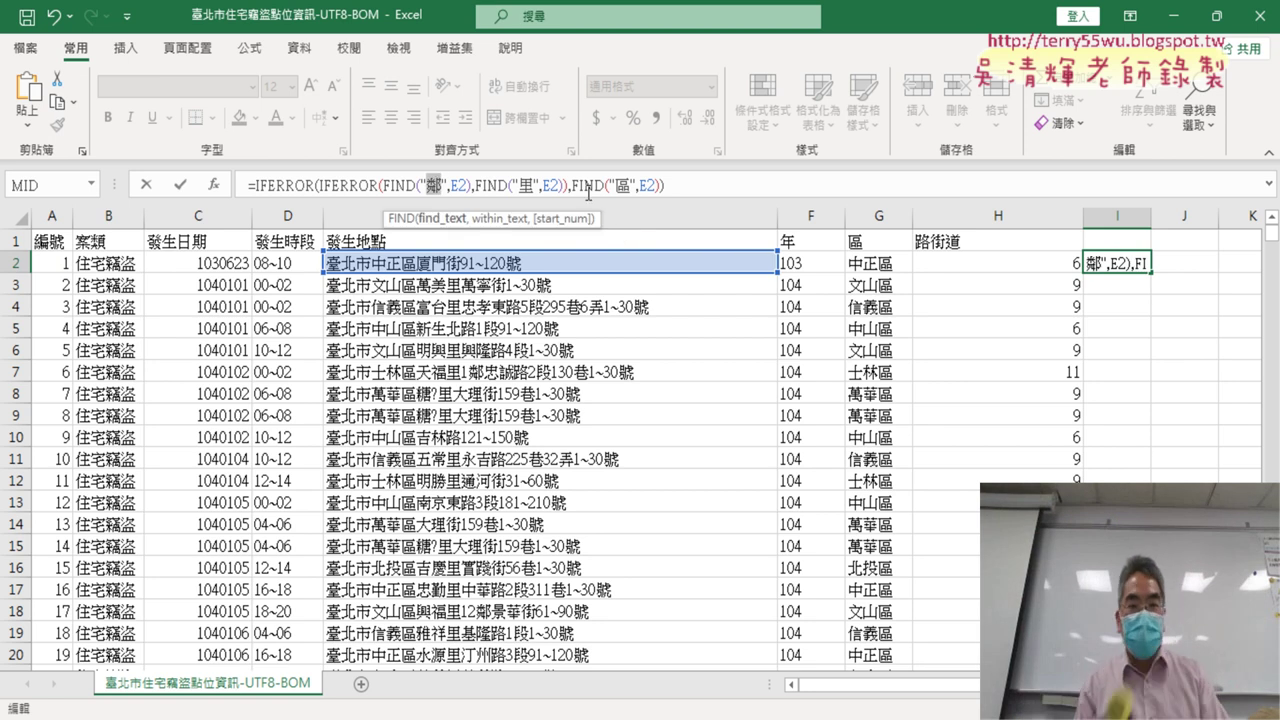
type("路")
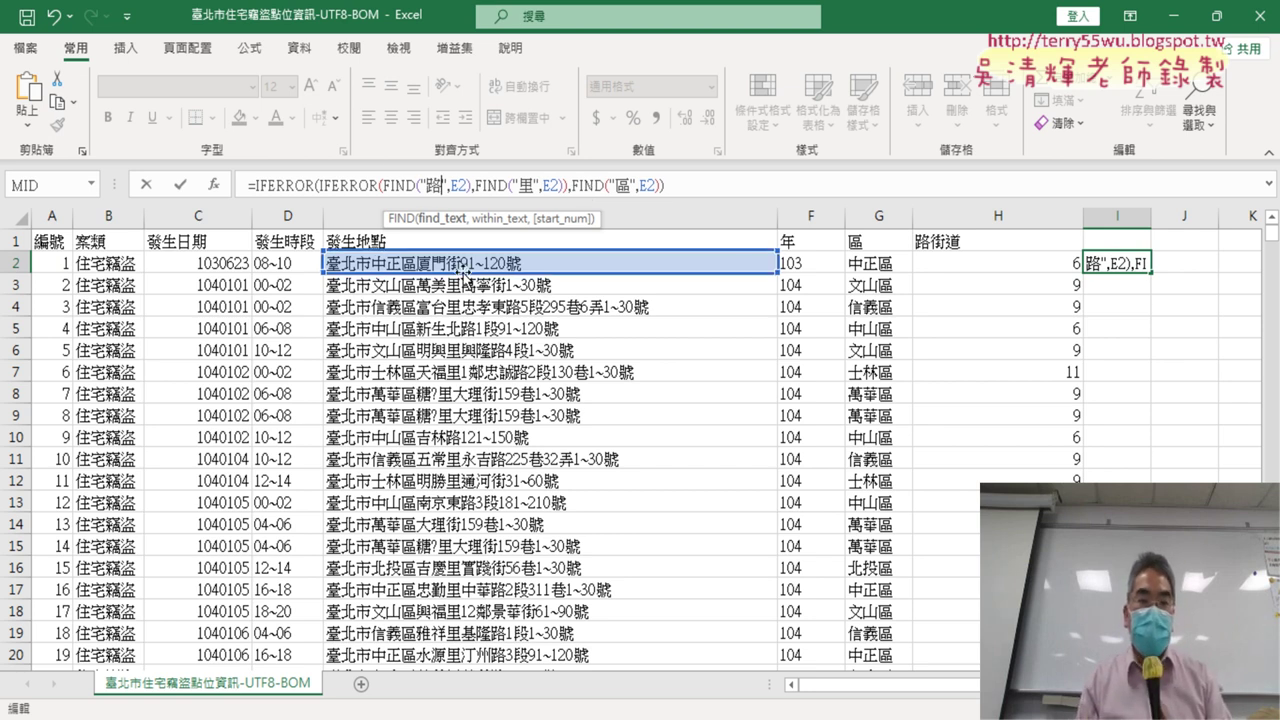
double_click(527, 185)
type("ㄌ")
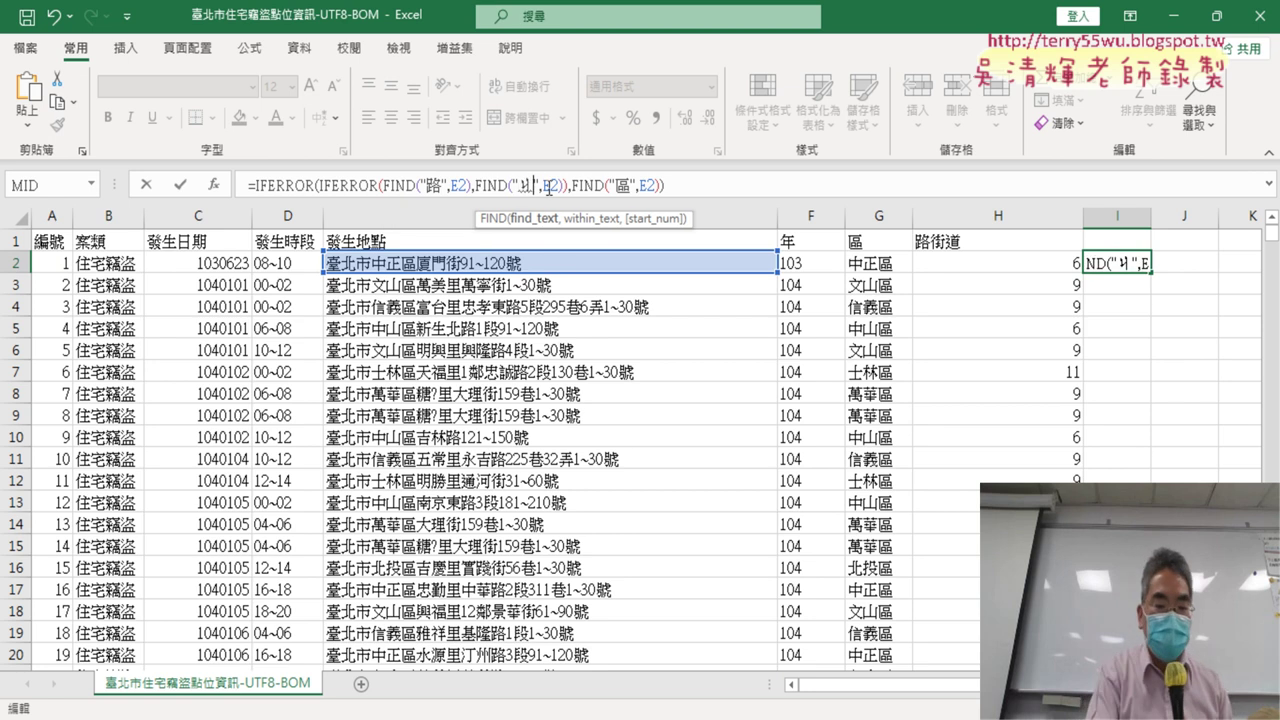
type("ㄧˇ")
key("Return")
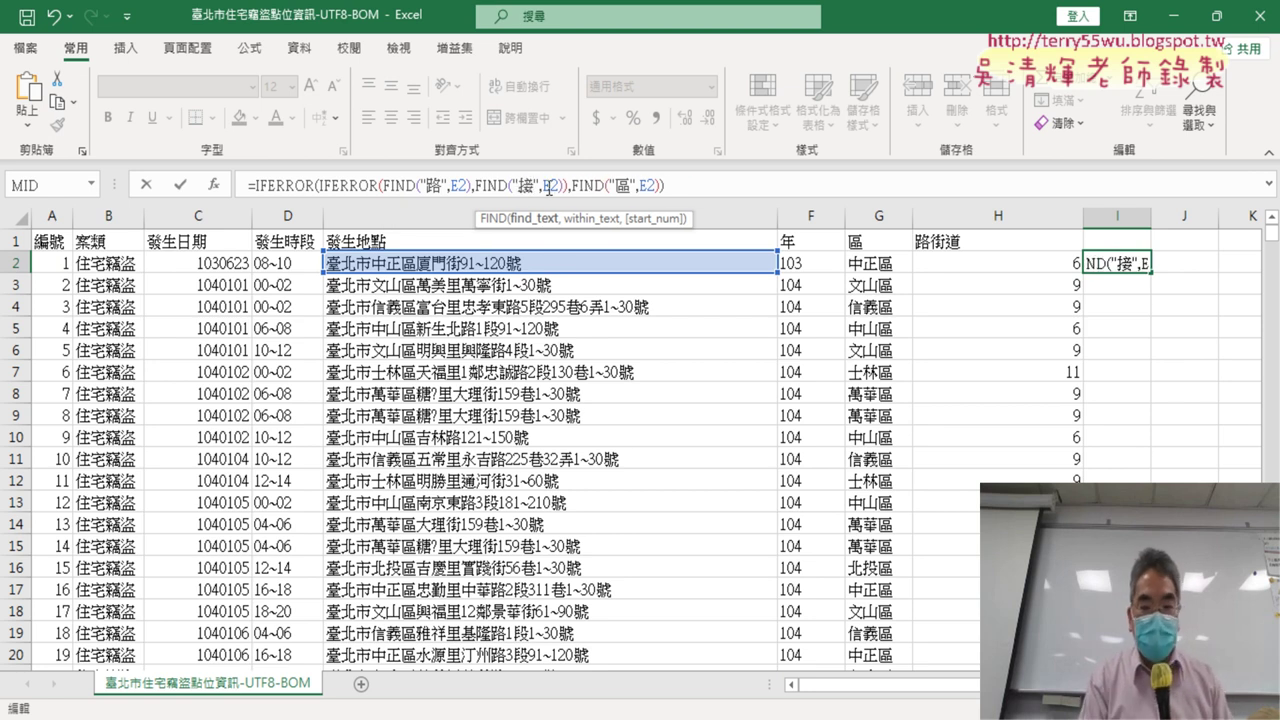
key("Down")
key("Down")
key("Return")
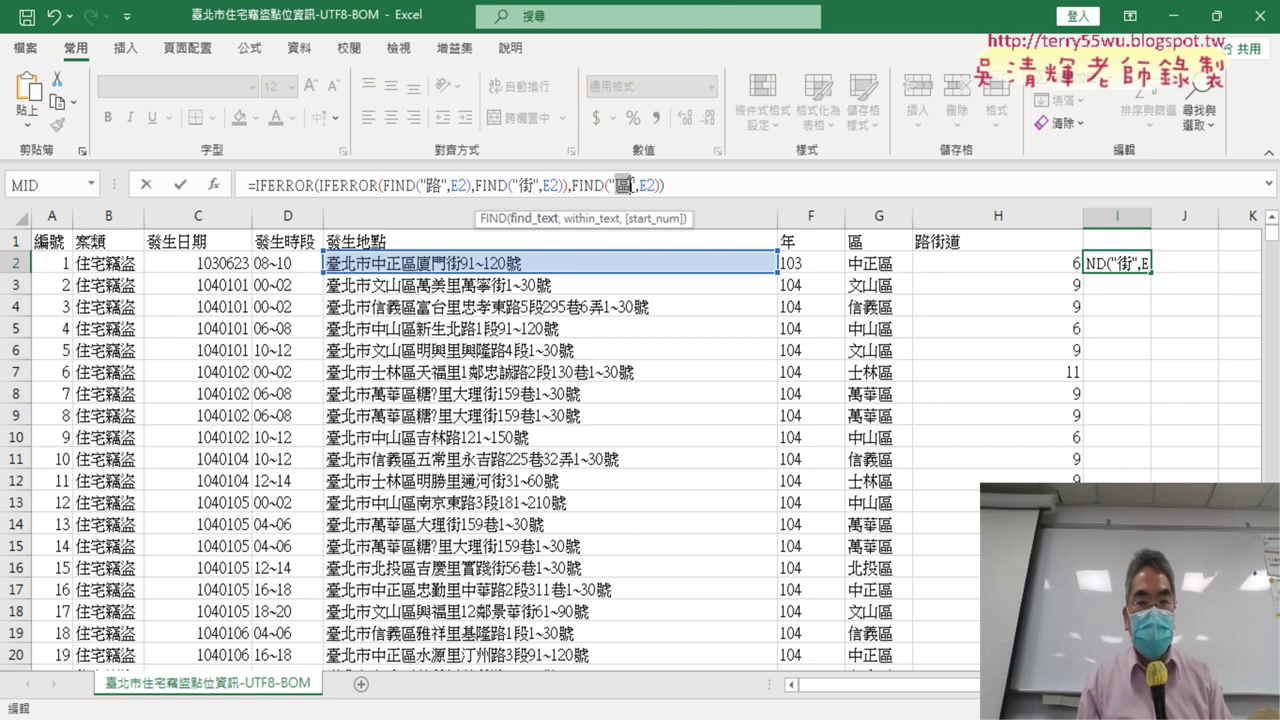
- Replace 區 with 道, enter the formula, and fill it down column I
type("ㄉ")
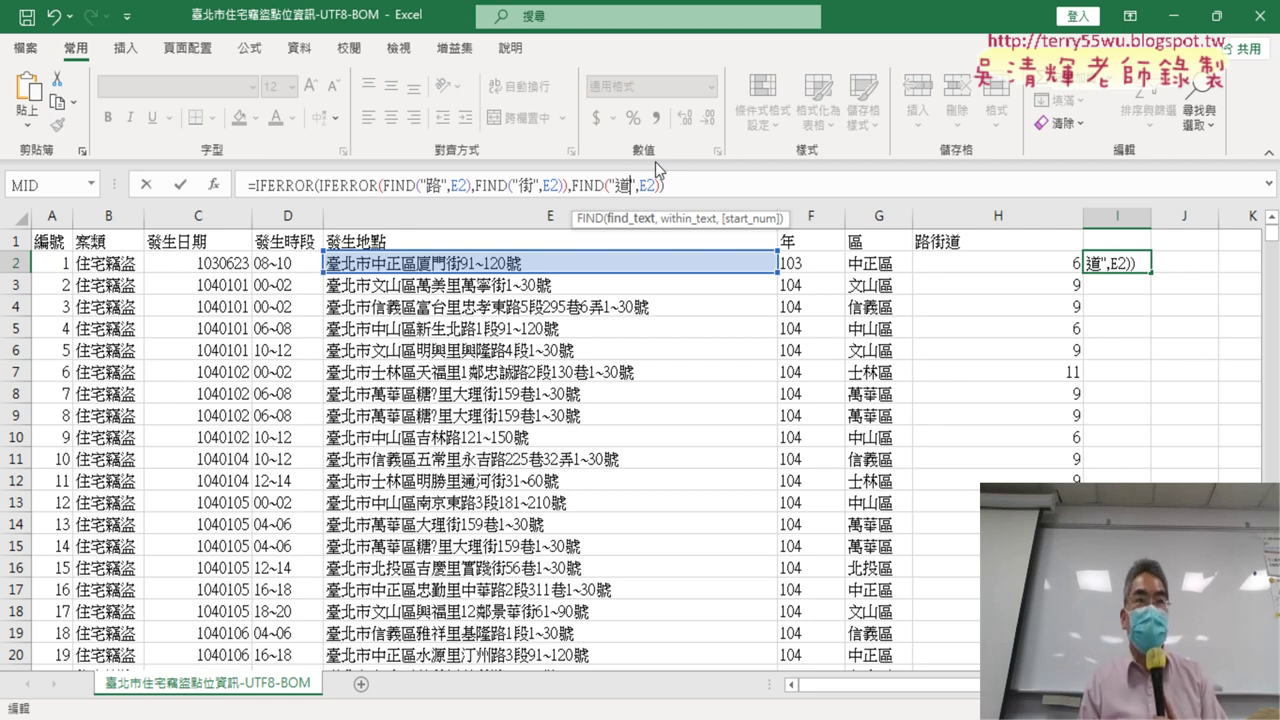
left_click(180, 184)
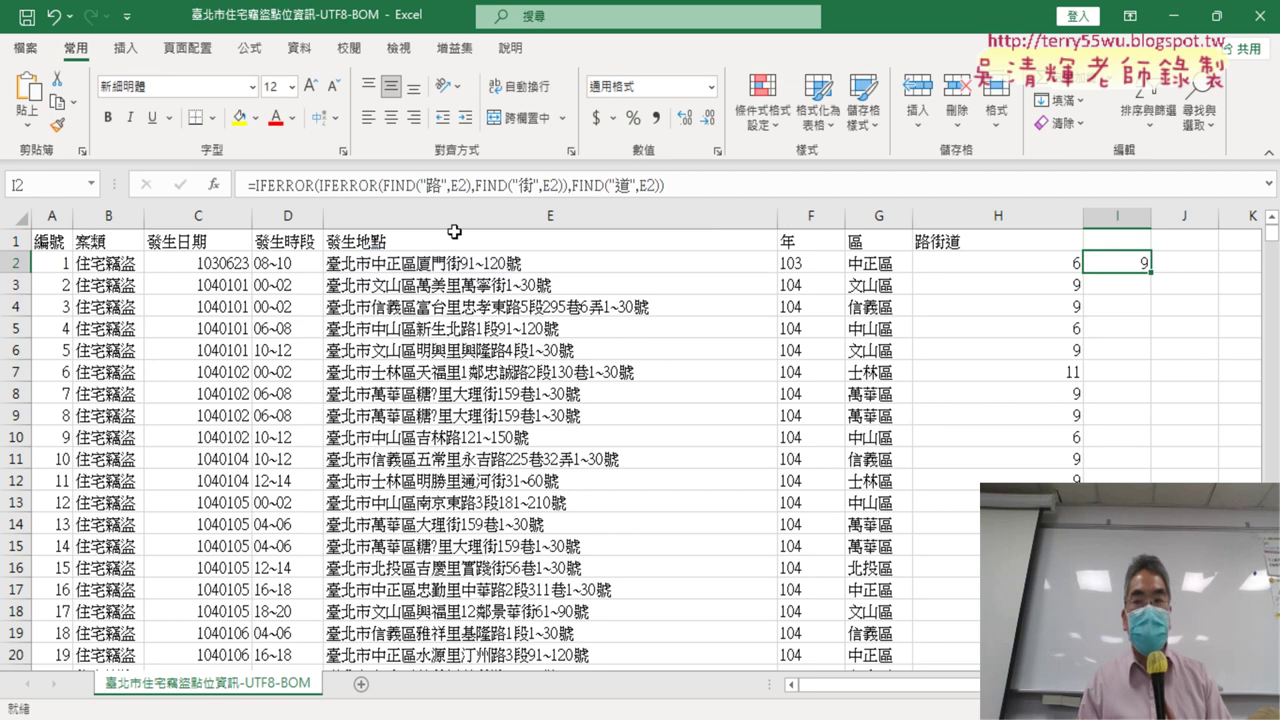
double_click(1150, 272)
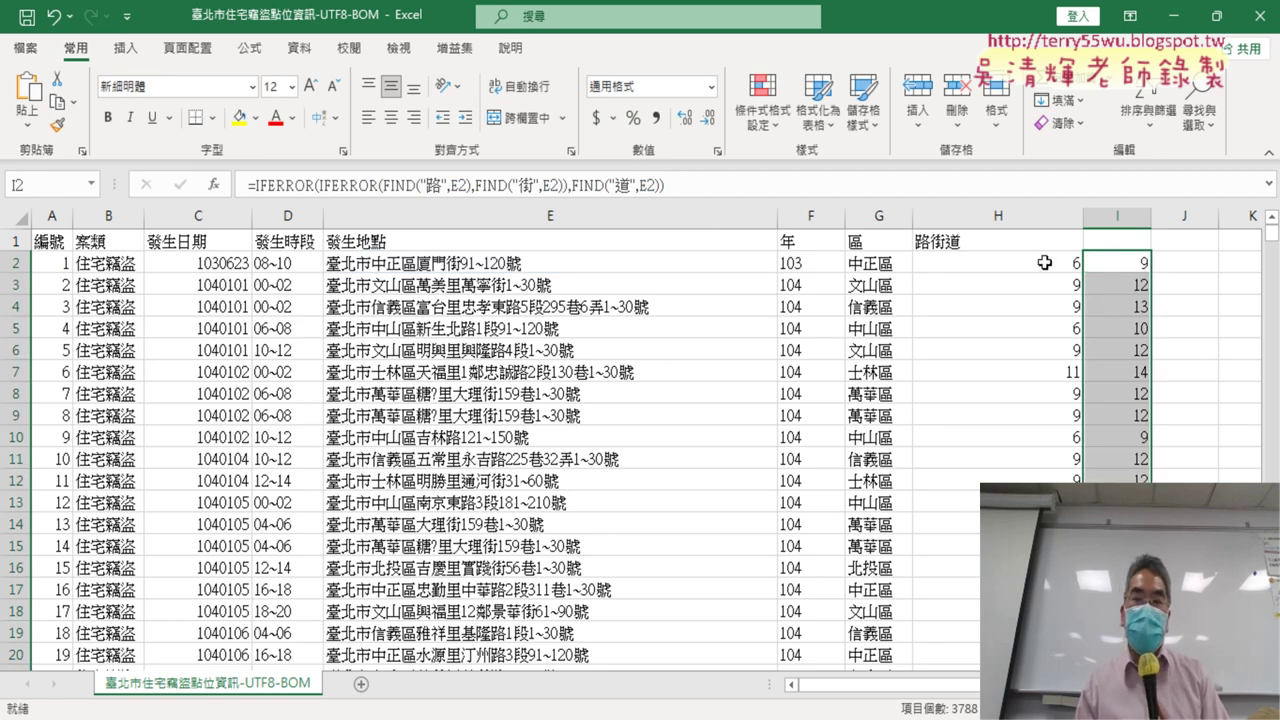
left_click(1139, 265)
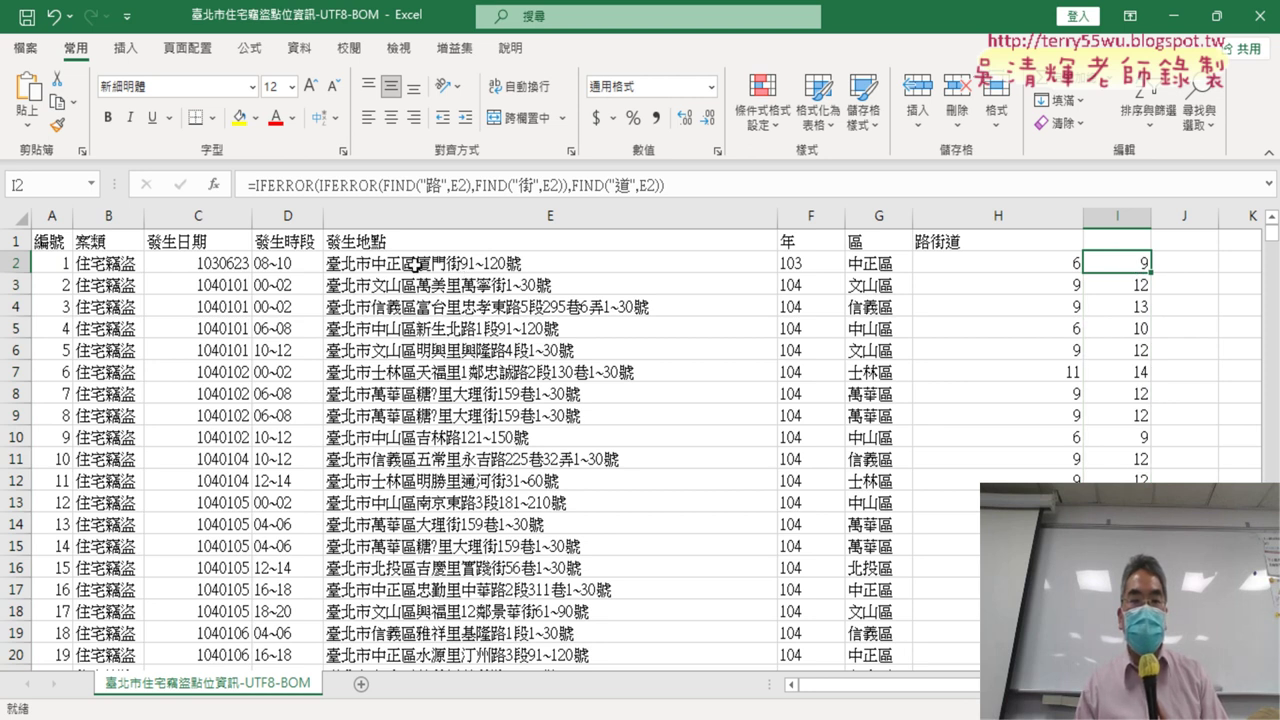
- Enter the formula =I2-H2 in cell J2
left_click(1172, 266)
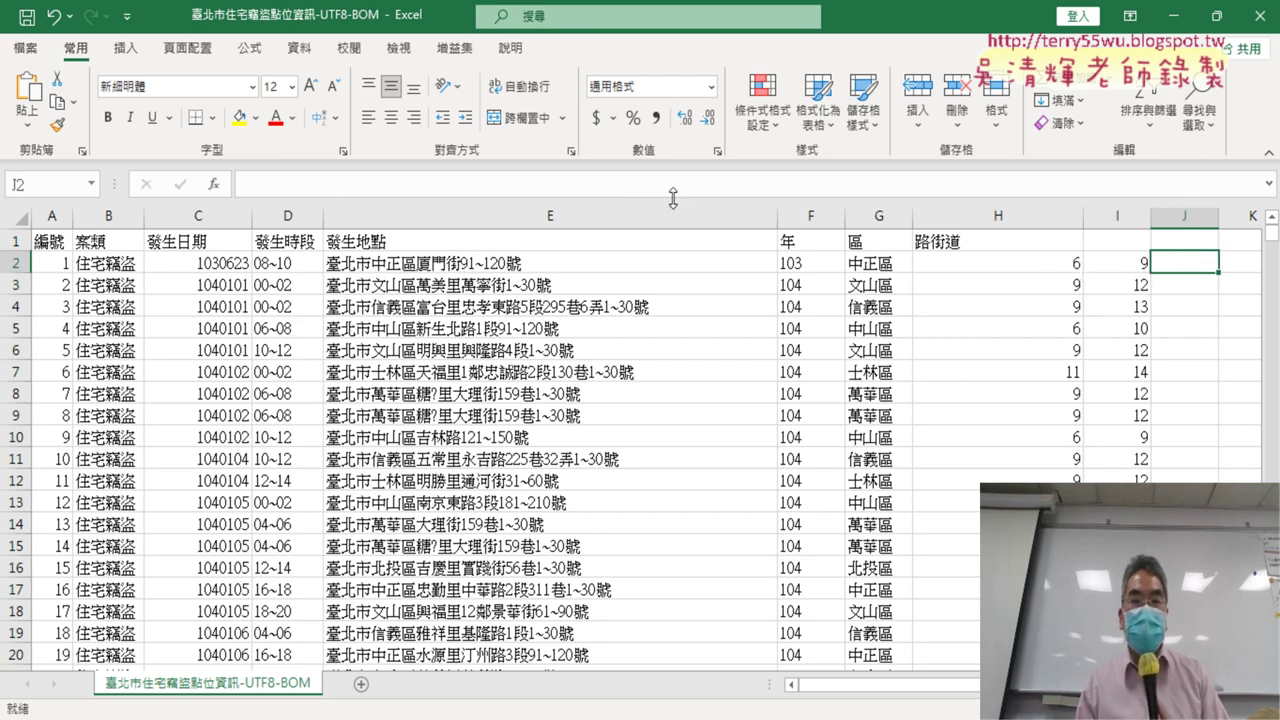
left_click(604, 190)
type("ㄦ")
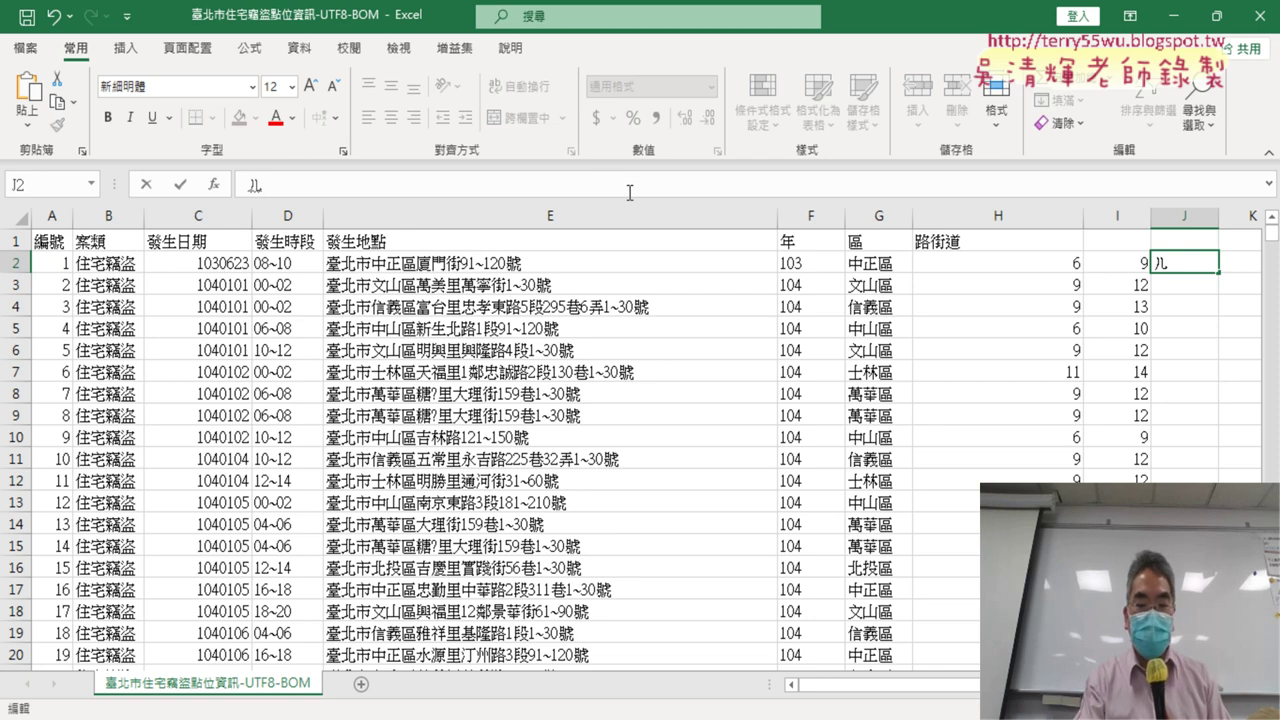
key("shift")
type("=")
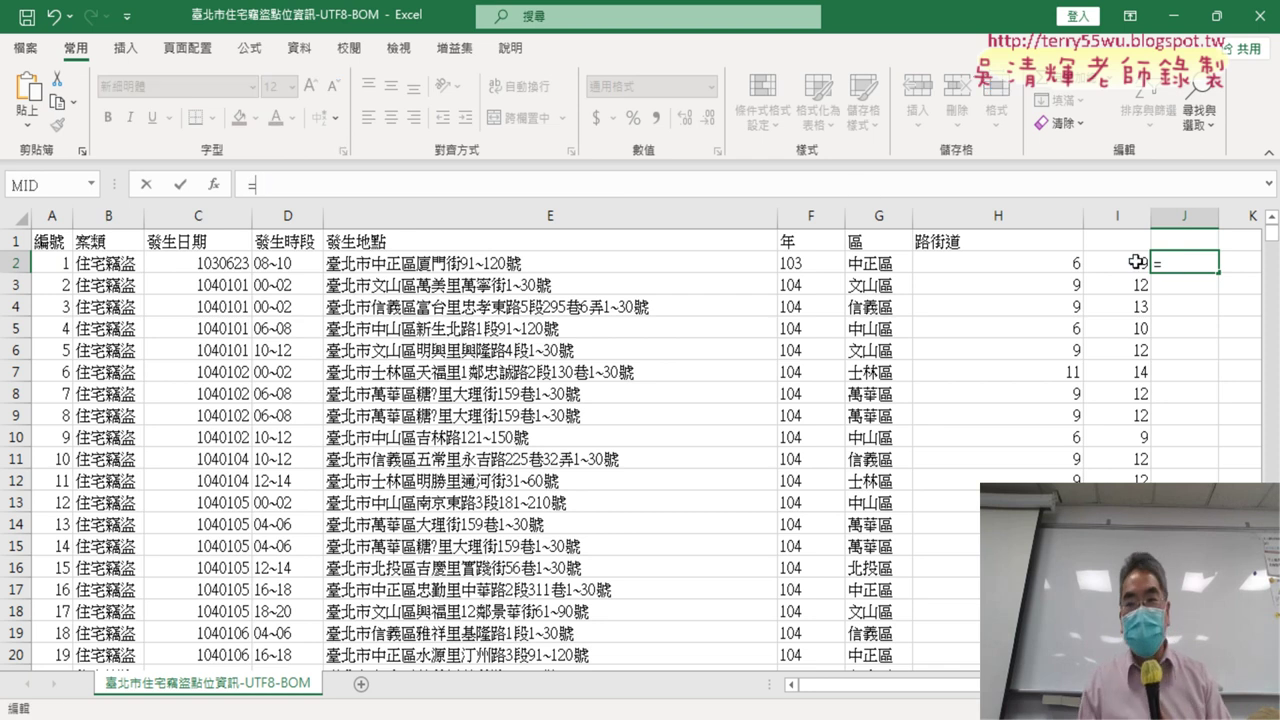
left_click(1136, 262)
type("-")
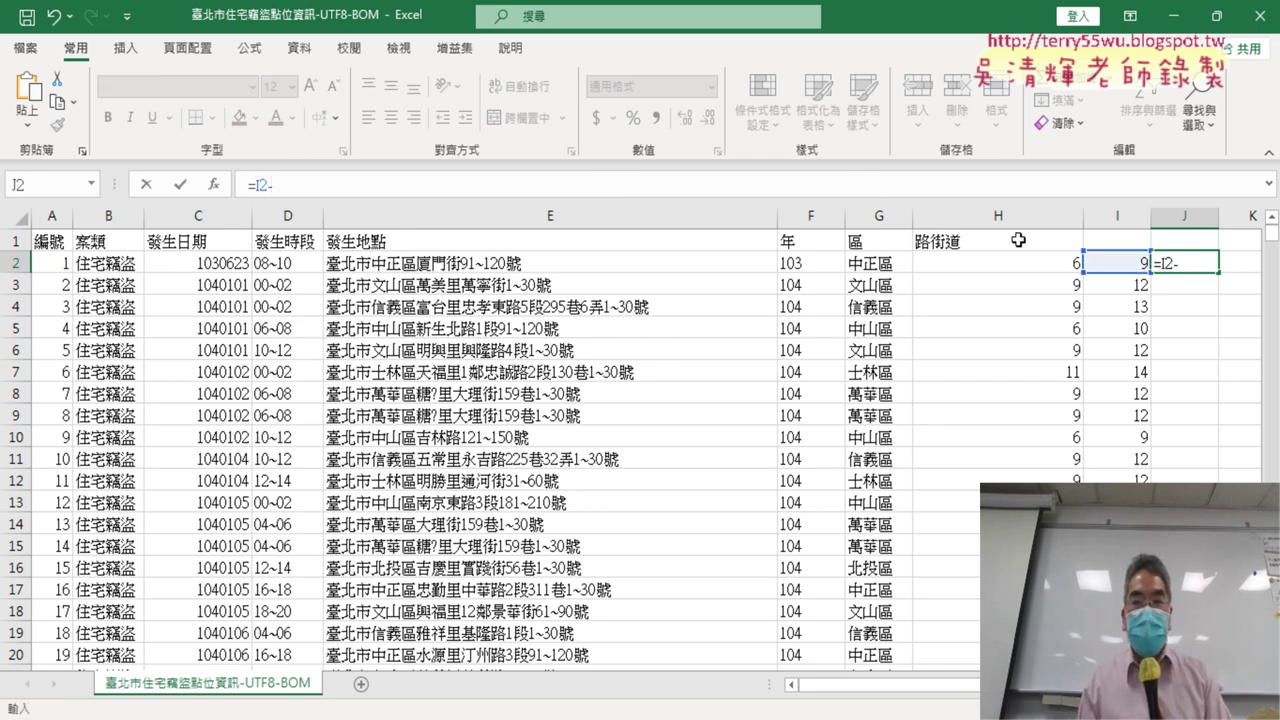
left_click(1000, 262)
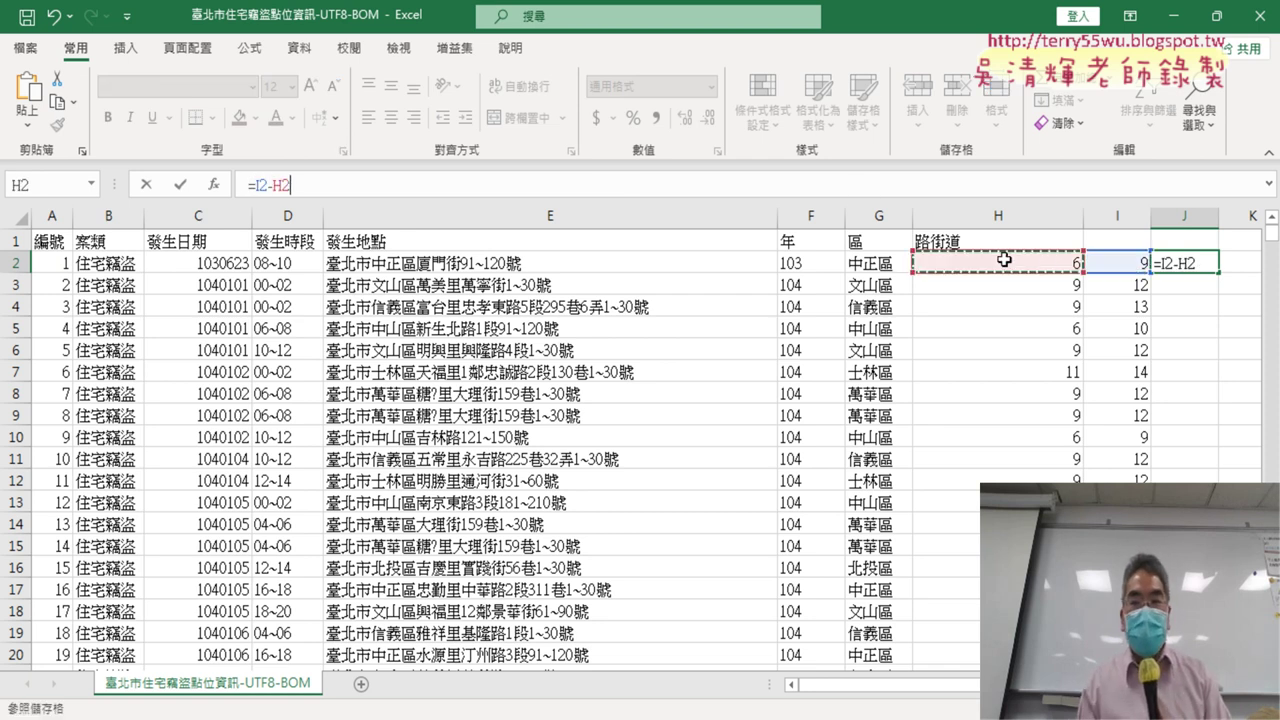
left_click(182, 190)
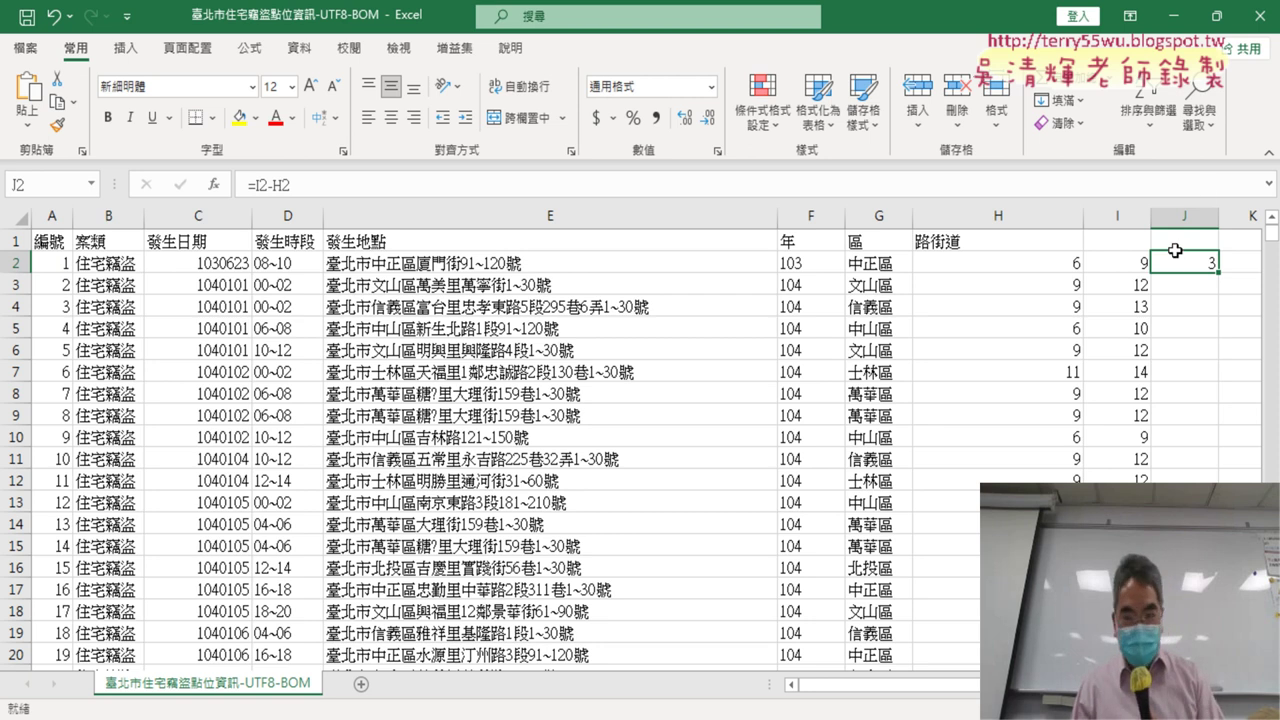
- Fill =I2-H2 down column J and scroll through the differences
double_click(1218, 271)
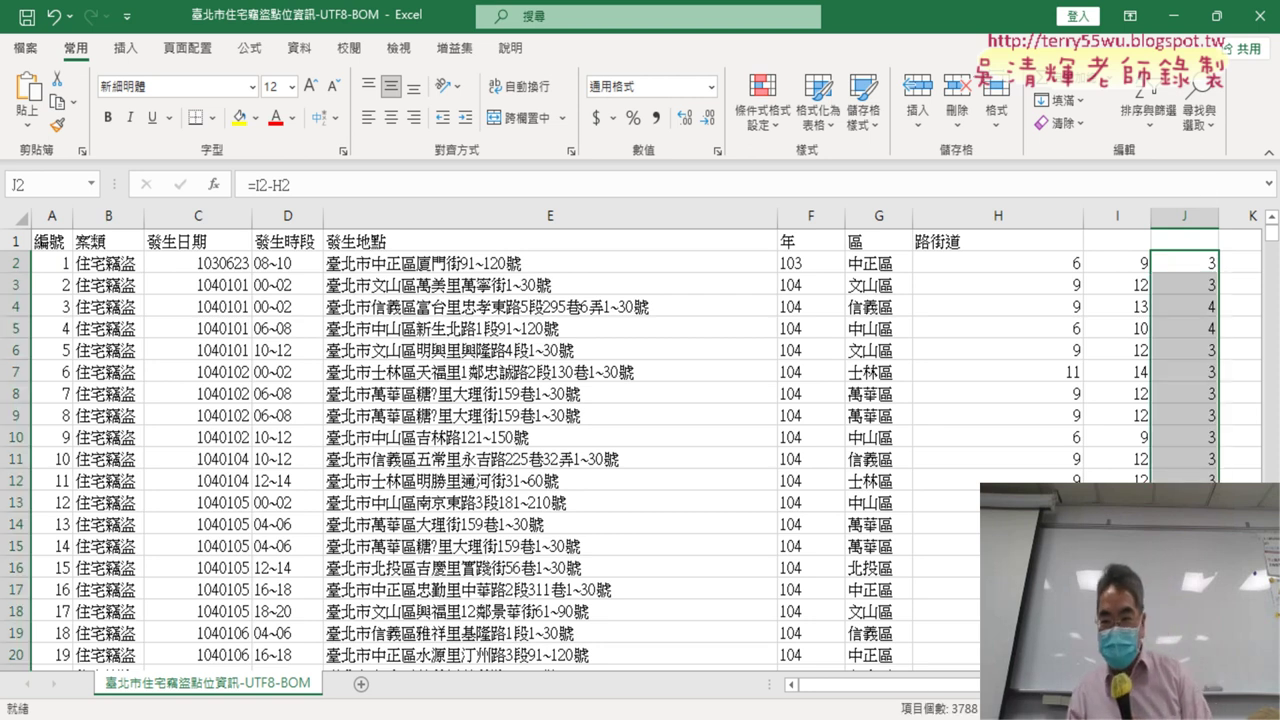
scroll(1218, 413, "down", 8)
scroll(1218, 413, "down", 6)
scroll(1218, 413, "down", 10)
scroll(1187, 459, "down", 9)
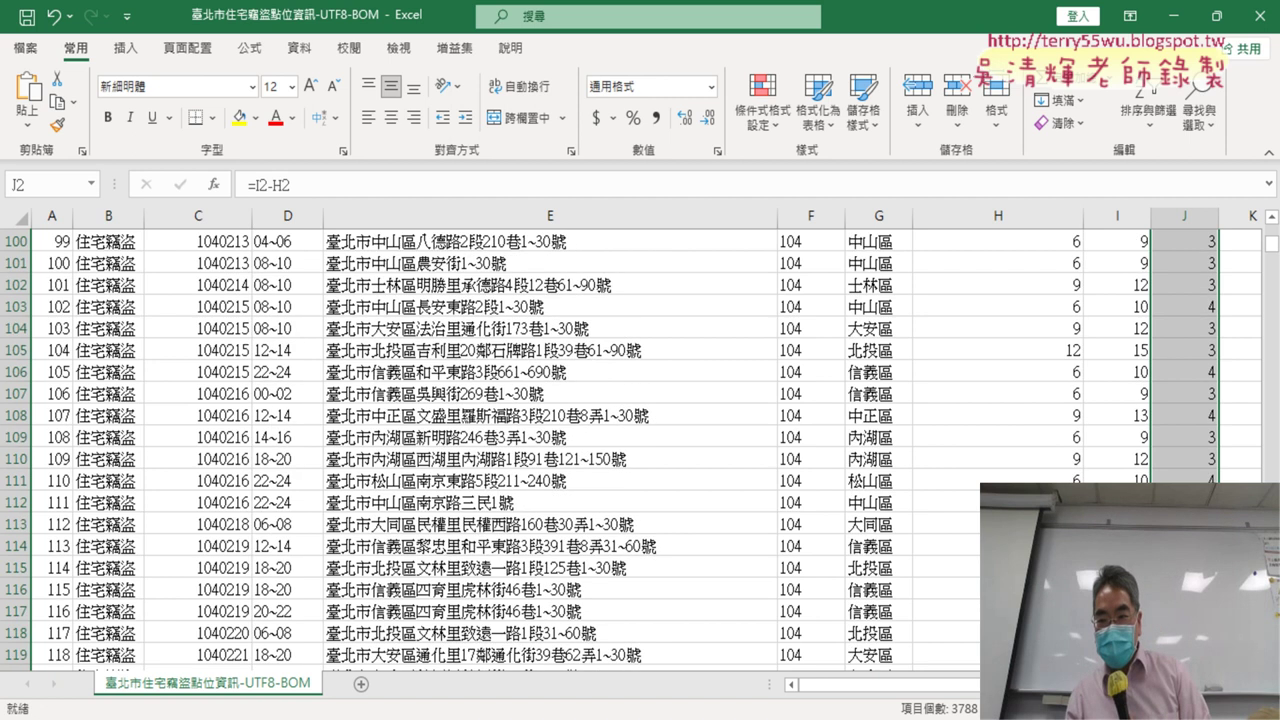
scroll(1187, 459, "up", 1)
scroll(1187, 459, "up", 10)
scroll(1187, 459, "up", 12)
scroll(1187, 459, "up", 10)
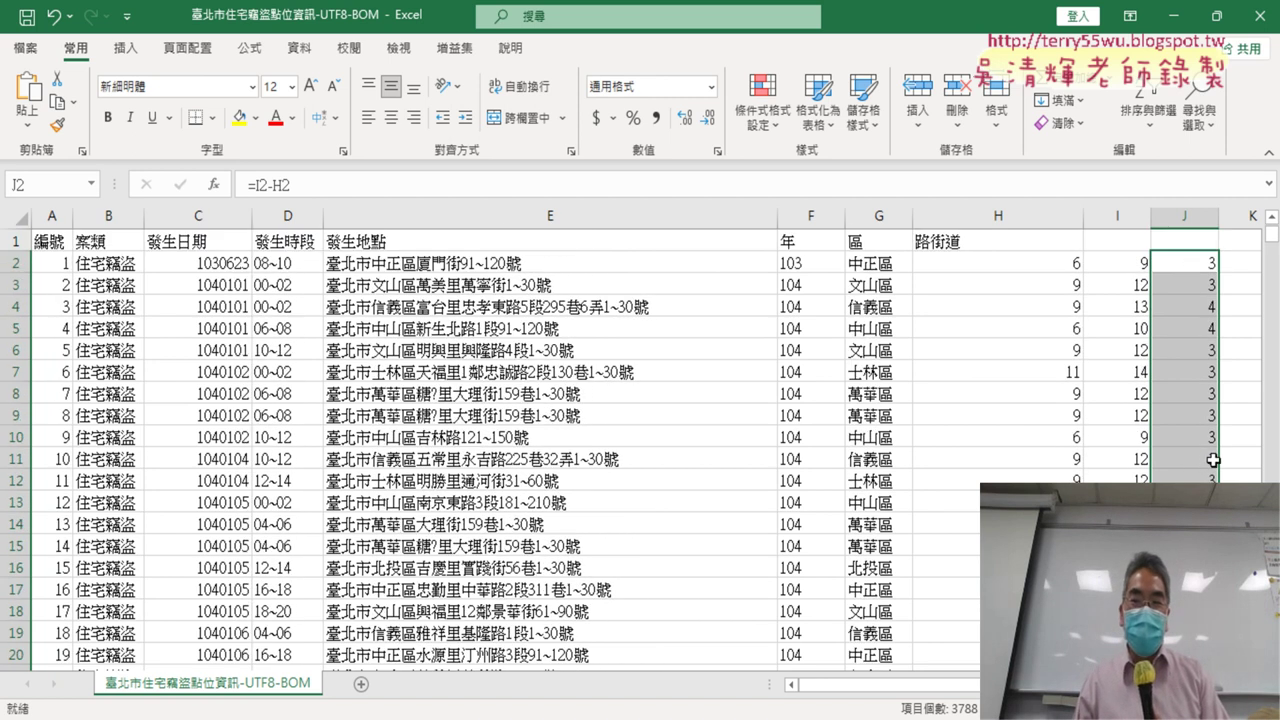
- Review the helper formulas in H2, I2 and J2
left_click(1130, 262)
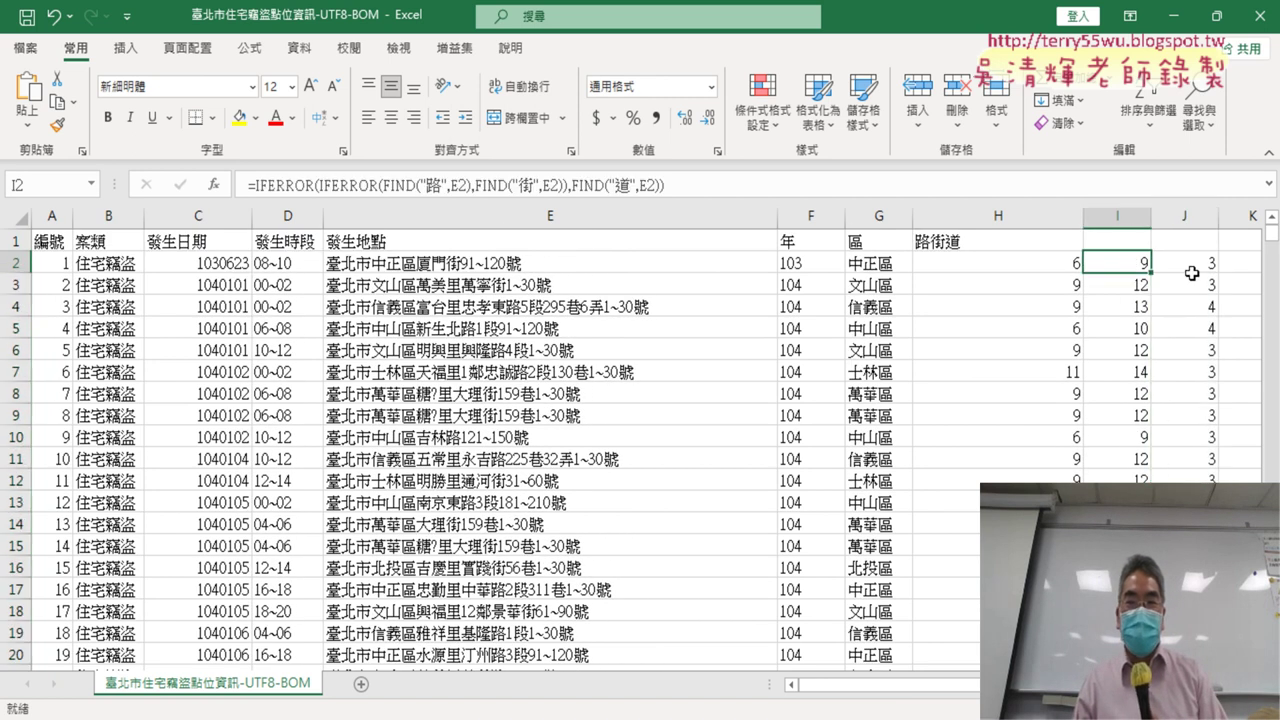
left_click(1186, 263)
left_click(1071, 264)
left_click(1137, 263)
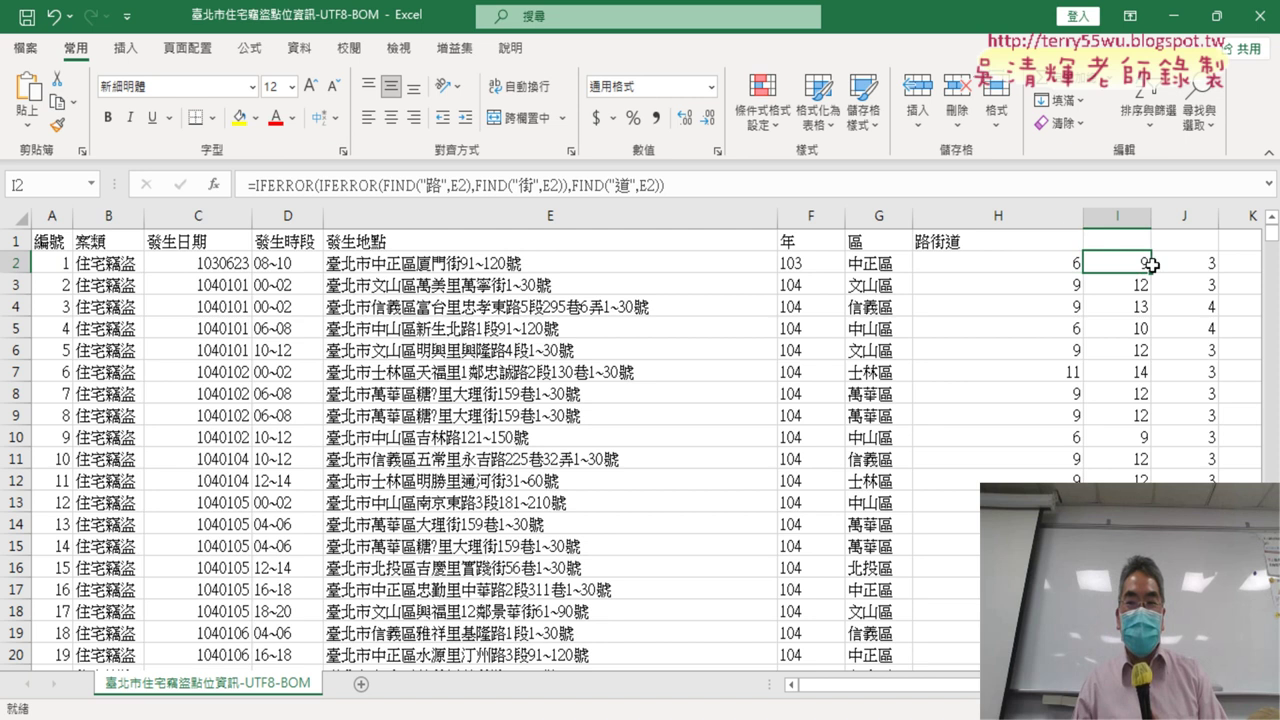
key("Right")
left_click(1038, 270)
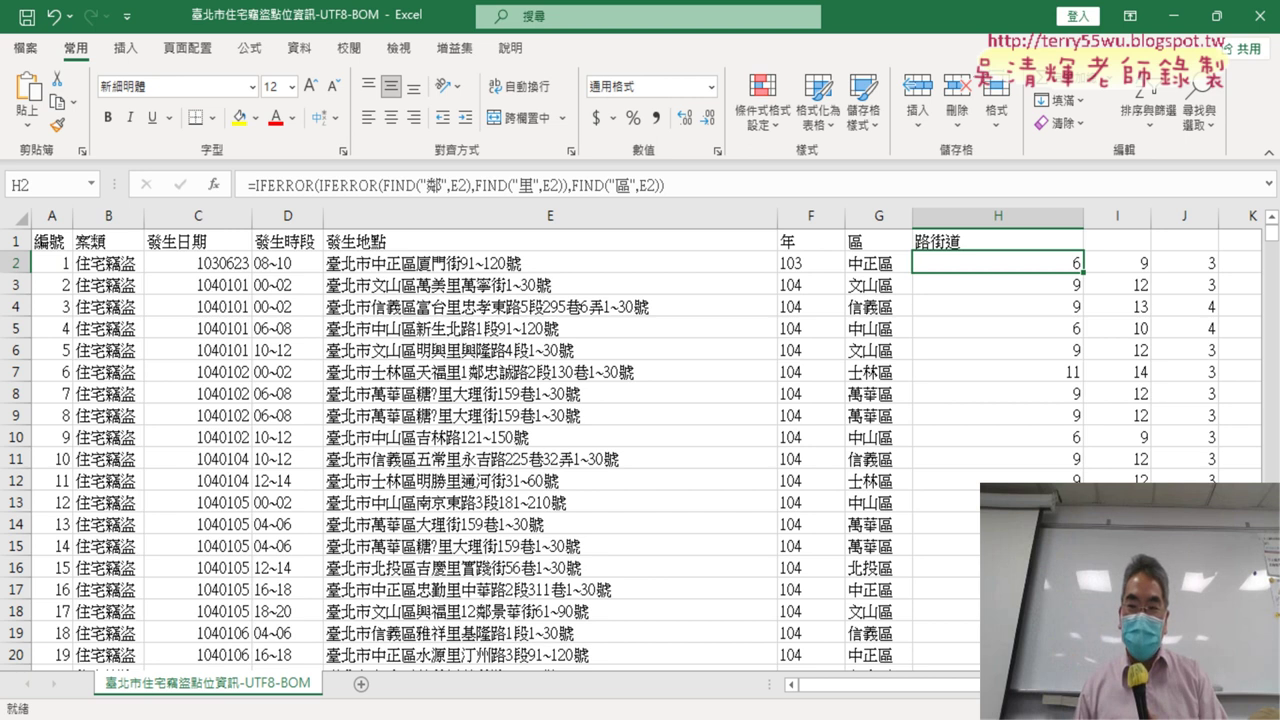
- Insert a blank column at column H, before the helper columns
scroll(640, 440, "right", 1)
scroll(640, 440, "right", 1)
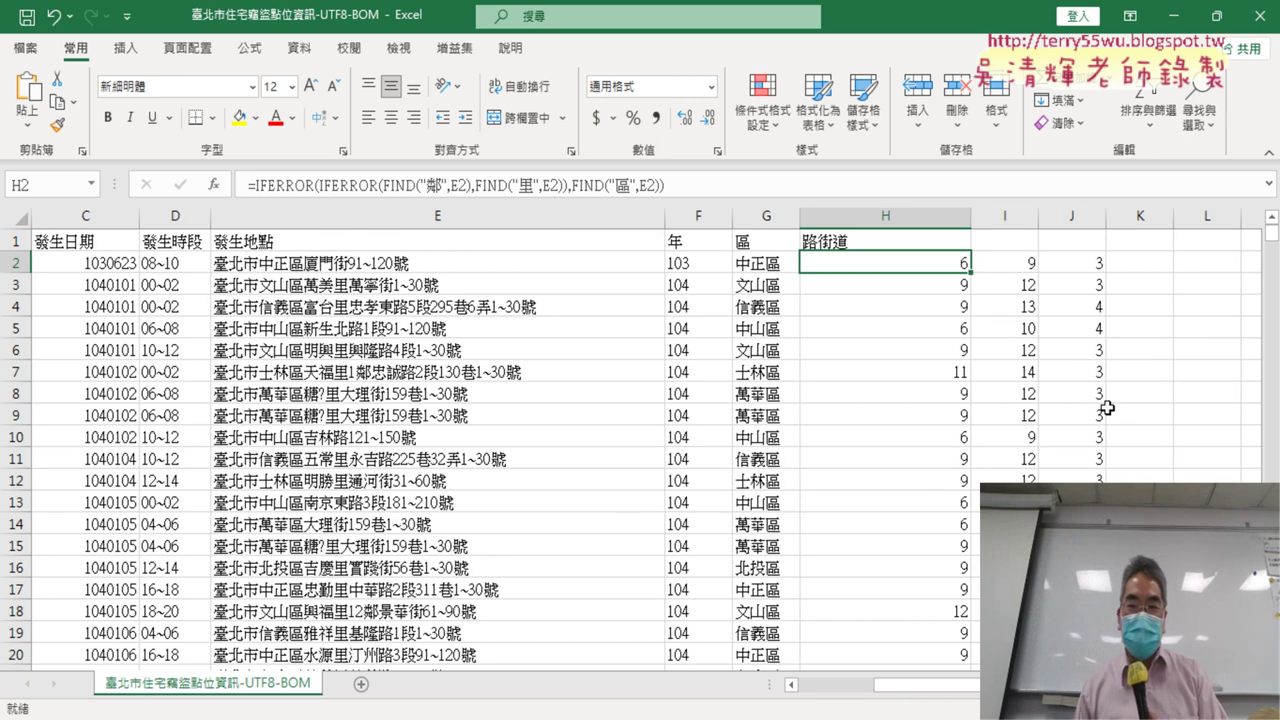
left_click(869, 216)
right_click(869, 222)
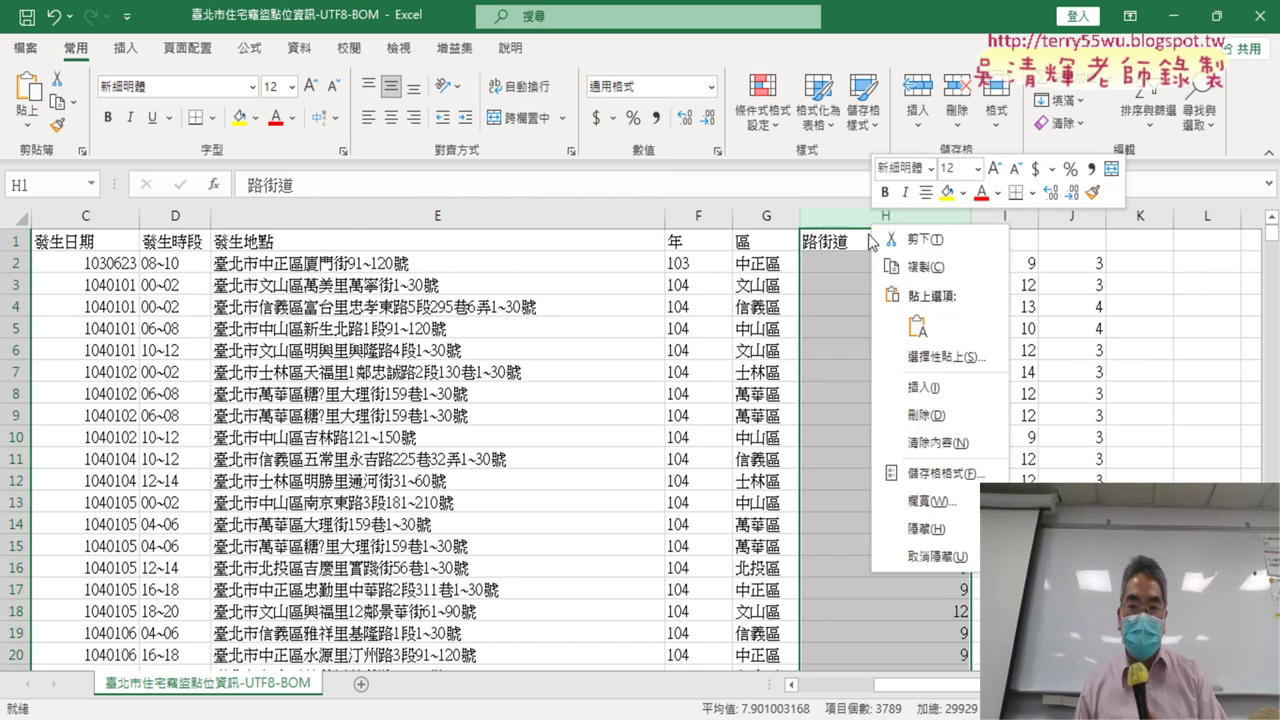
left_click(927, 390)
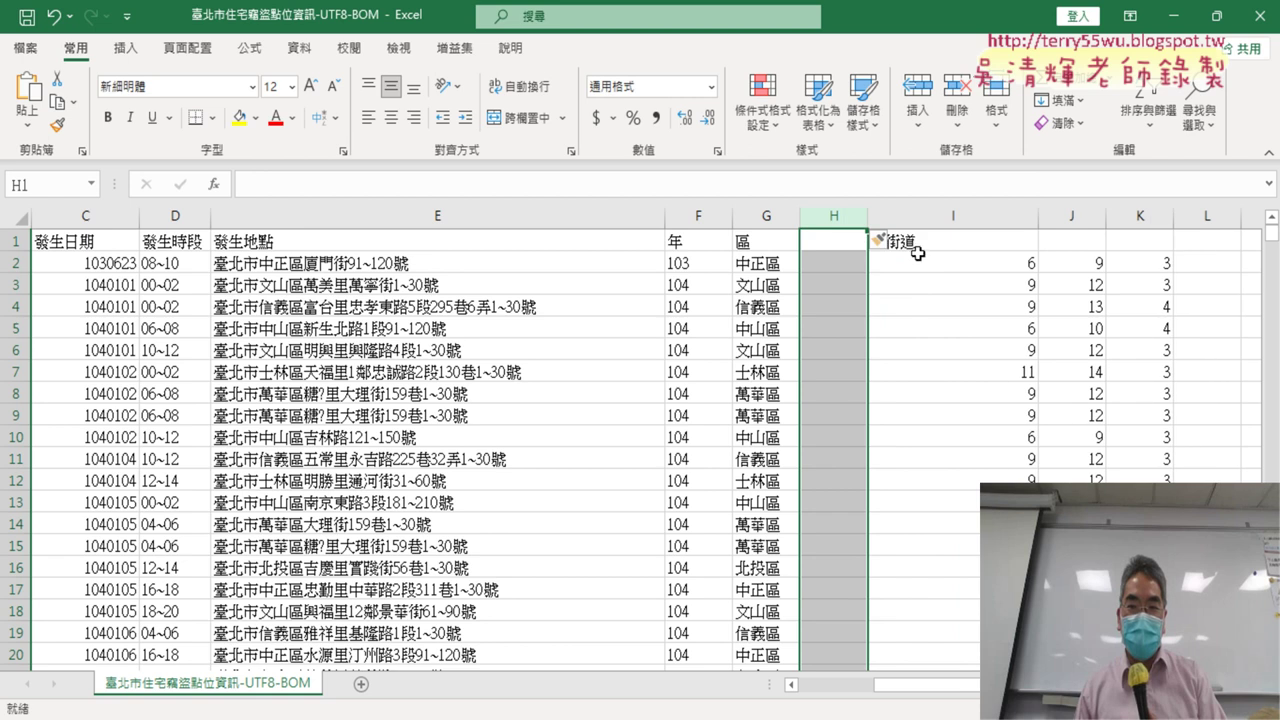
- Copy the 路街道 header into cell H1
left_click(980, 243)
key("ctrl+c")
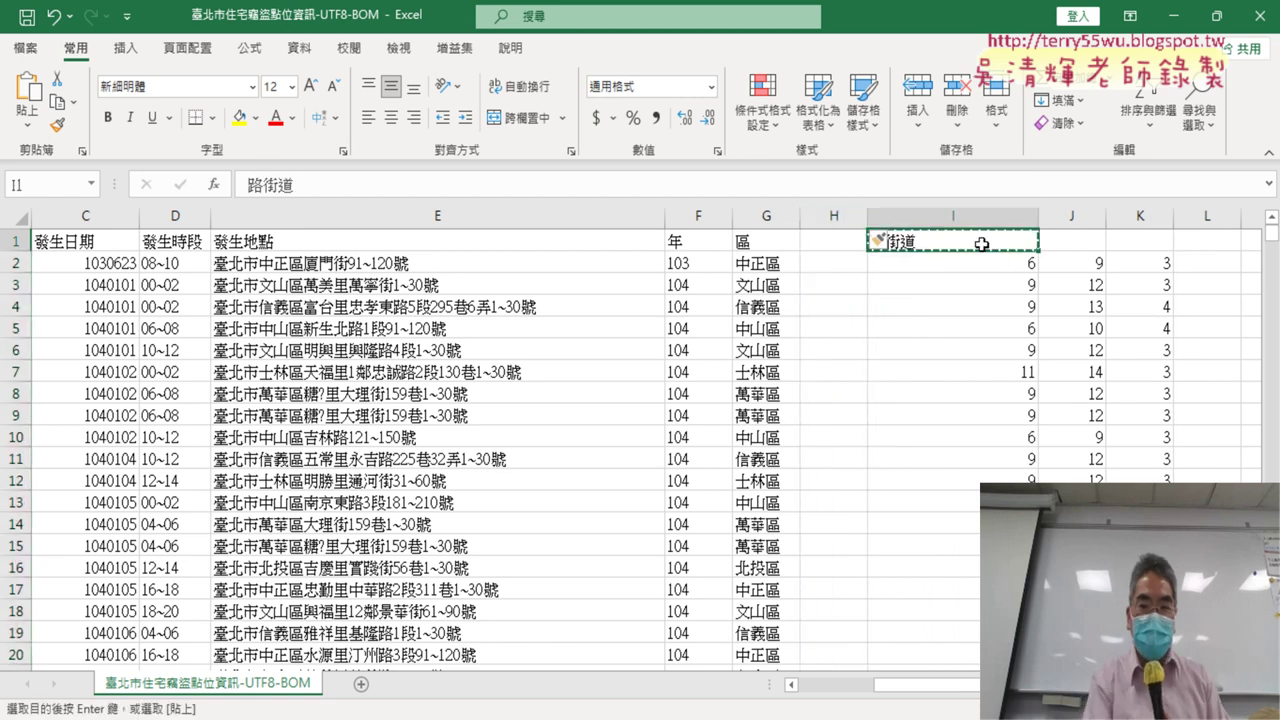
left_click(850, 243)
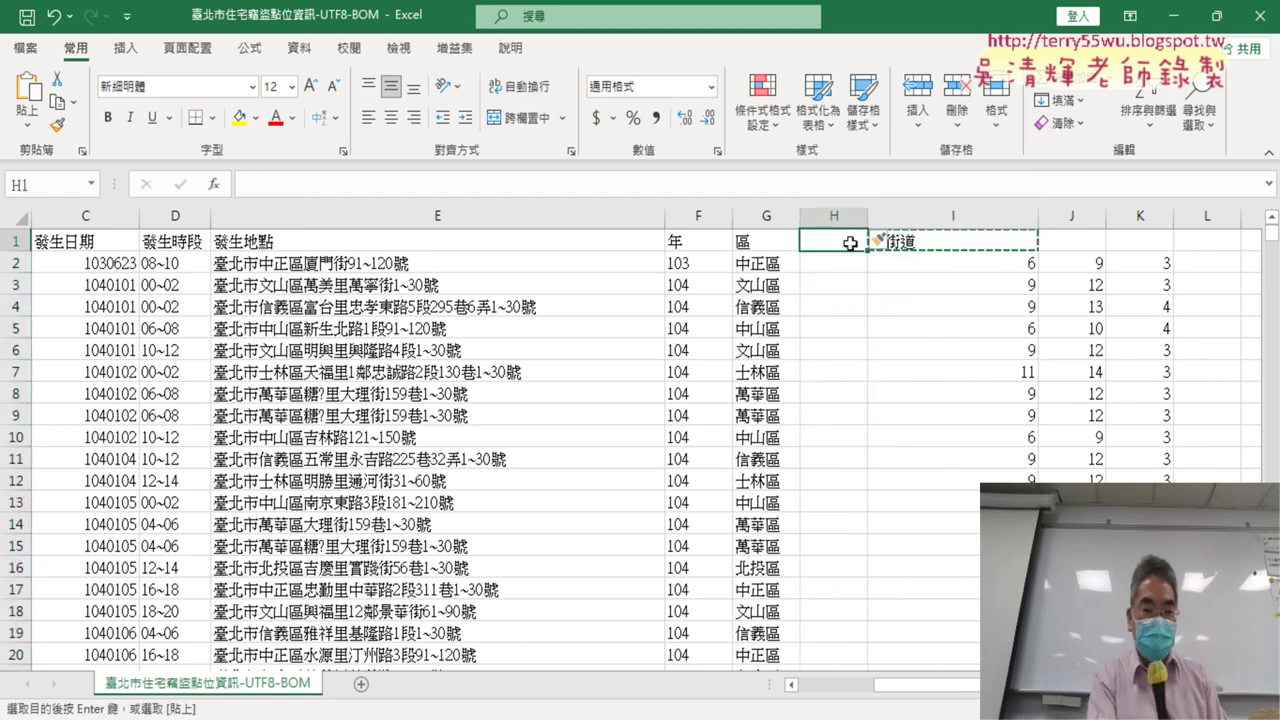
key("ctrl+v")
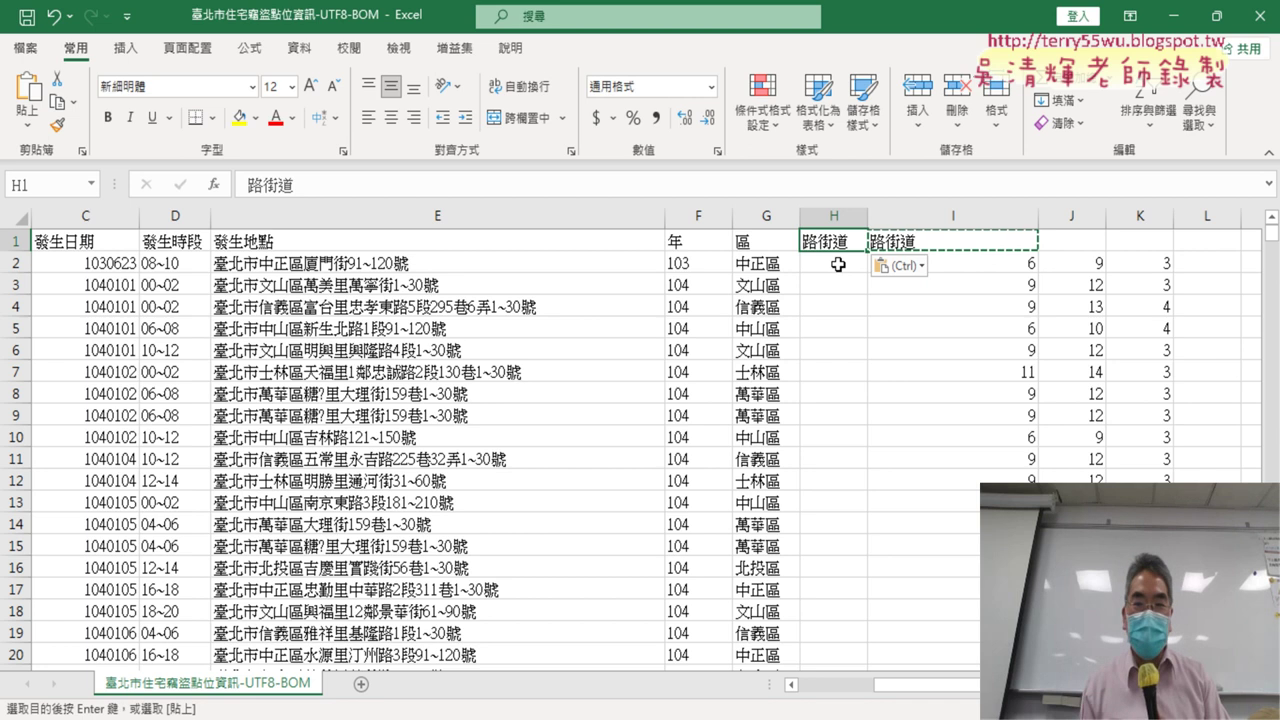
- Enter =MID(E2,I2+1,K2) in H2 through Insert Function, returning 廈門街
left_click(838, 264)
left_click(213, 185)
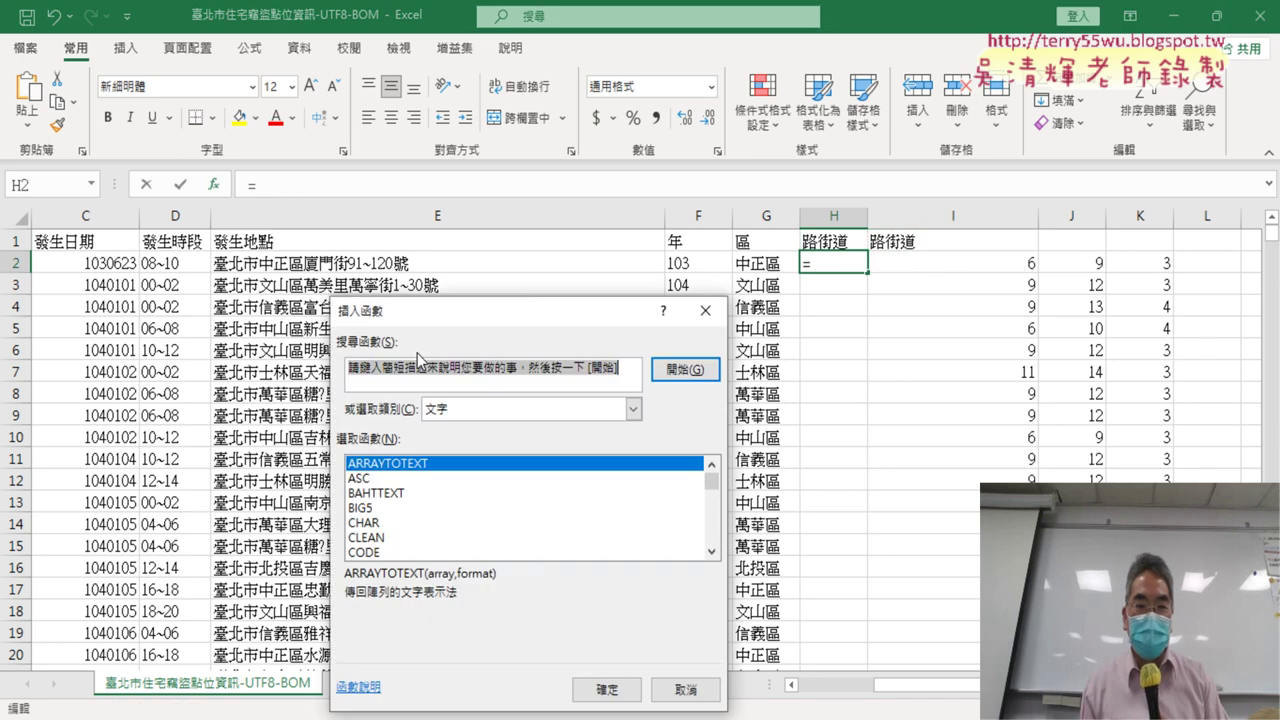
scroll(717, 509, "down", 2)
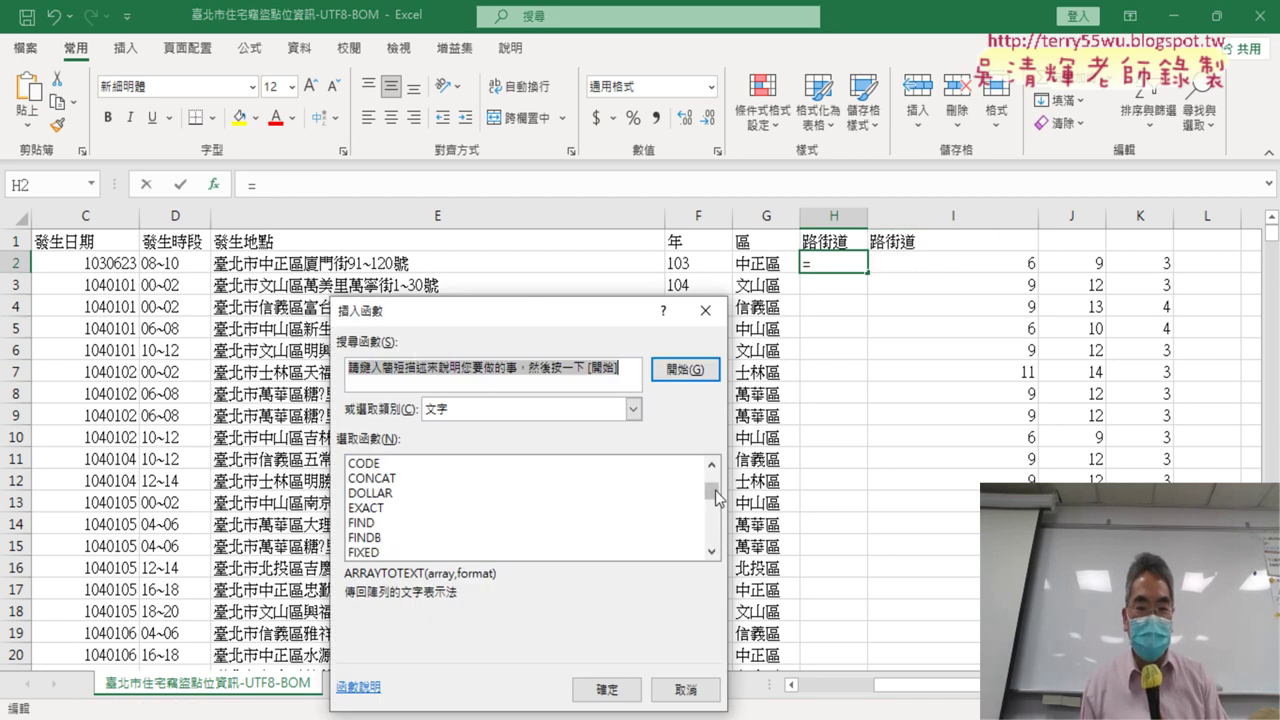
scroll(510, 522, "down", 2)
scroll(390, 530, "down", 1)
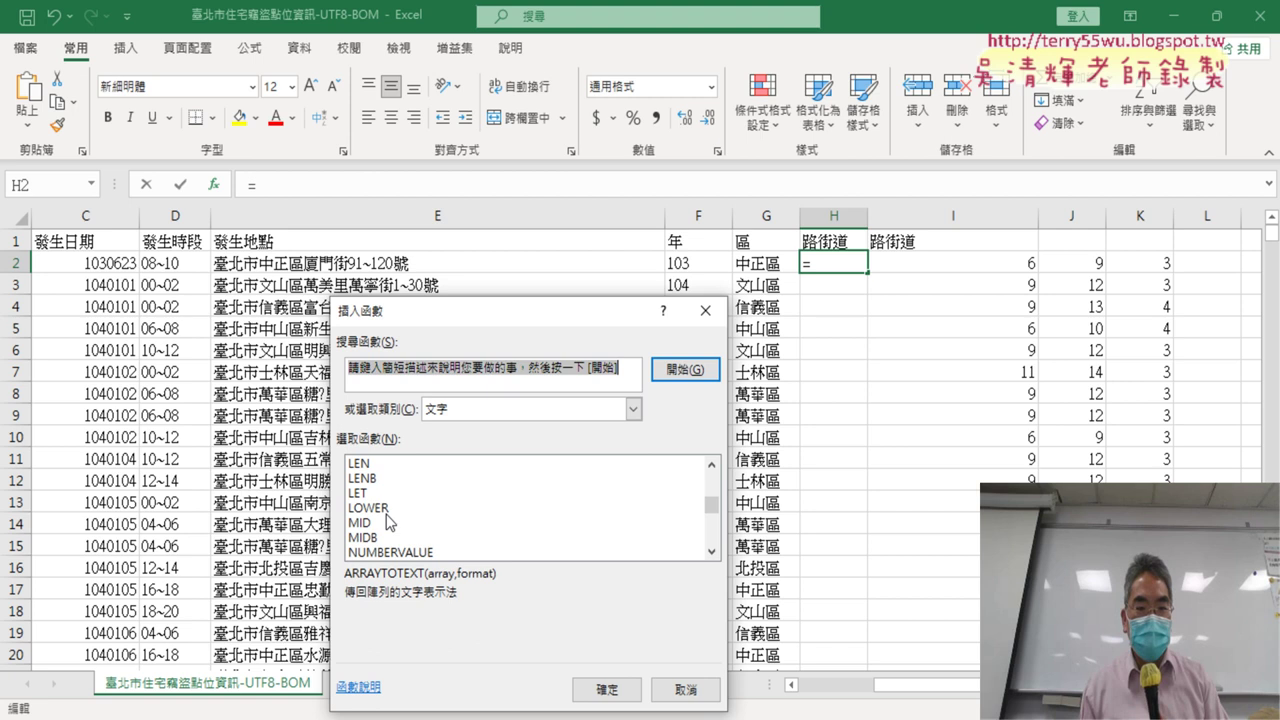
double_click(462, 518)
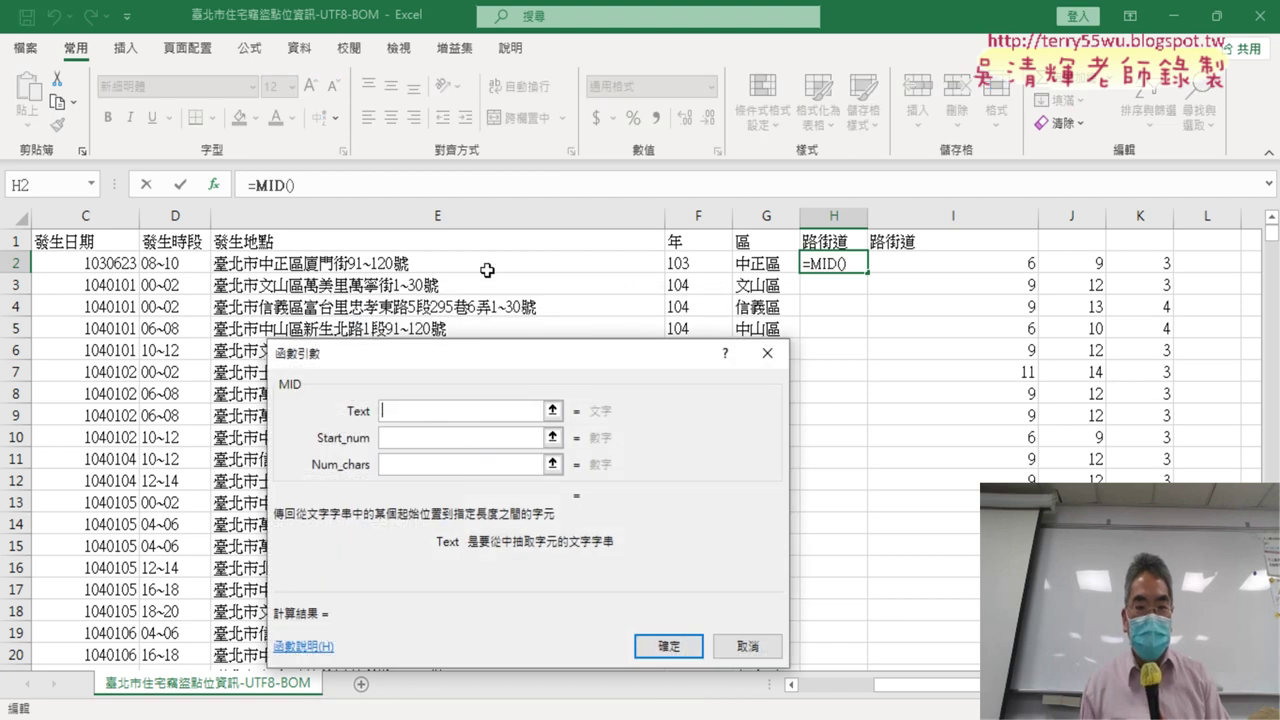
left_click(487, 270)
left_click(430, 441)
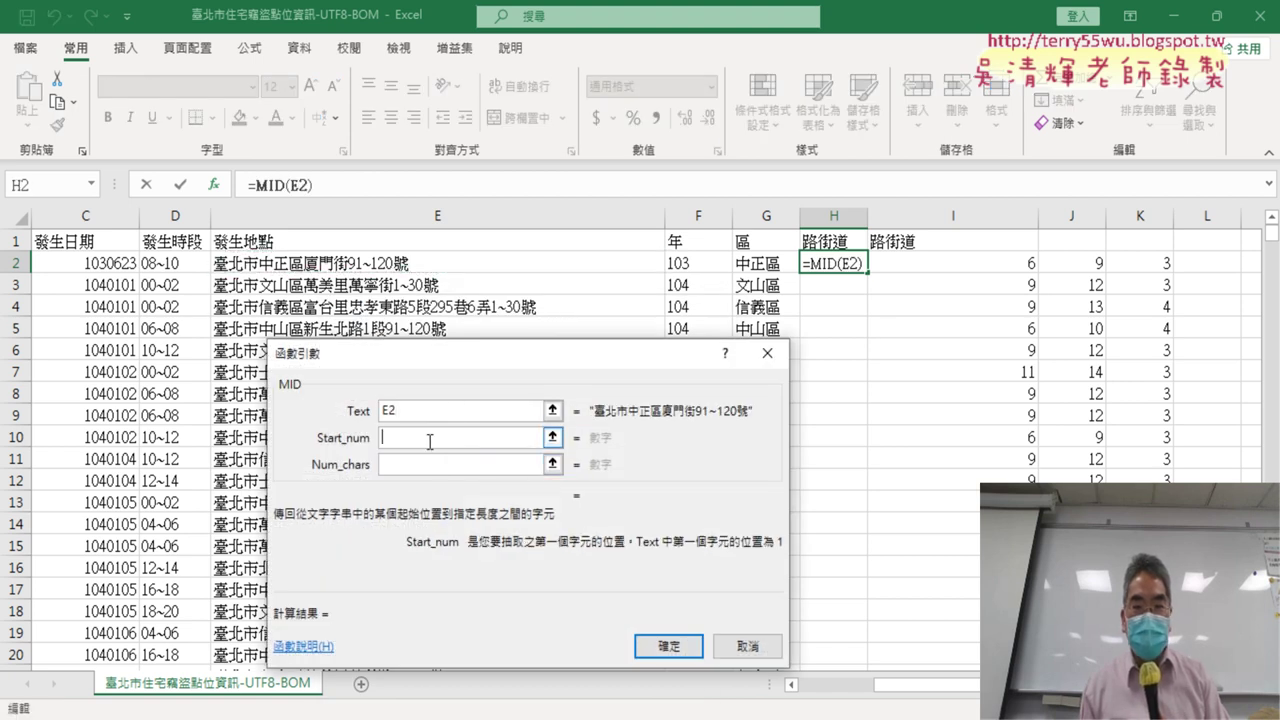
left_click(988, 266)
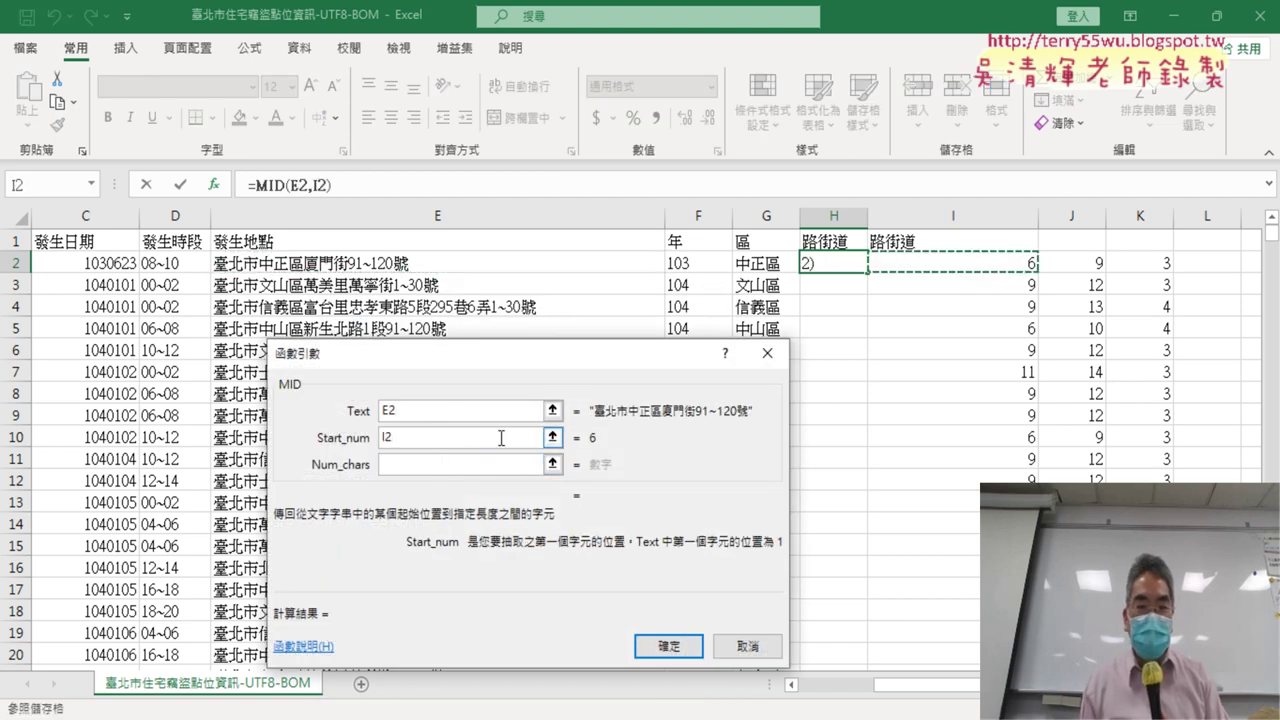
type("+1")
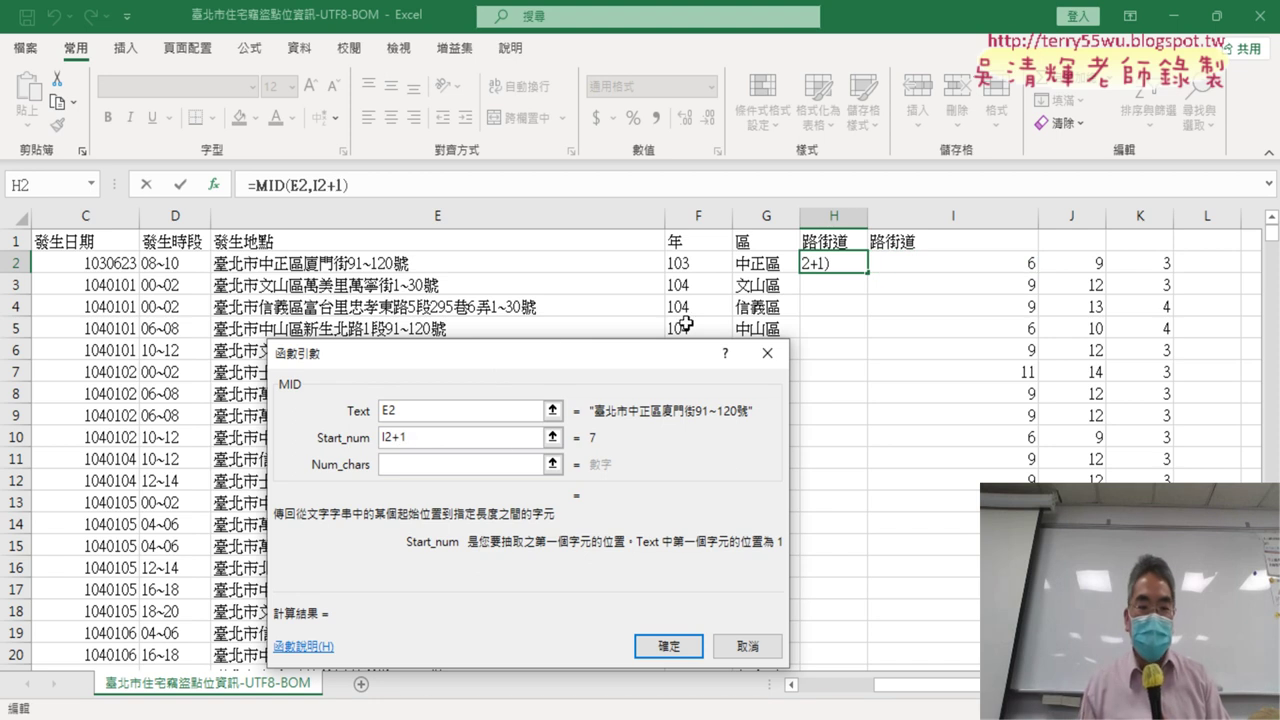
left_click(446, 466)
left_click(1165, 267)
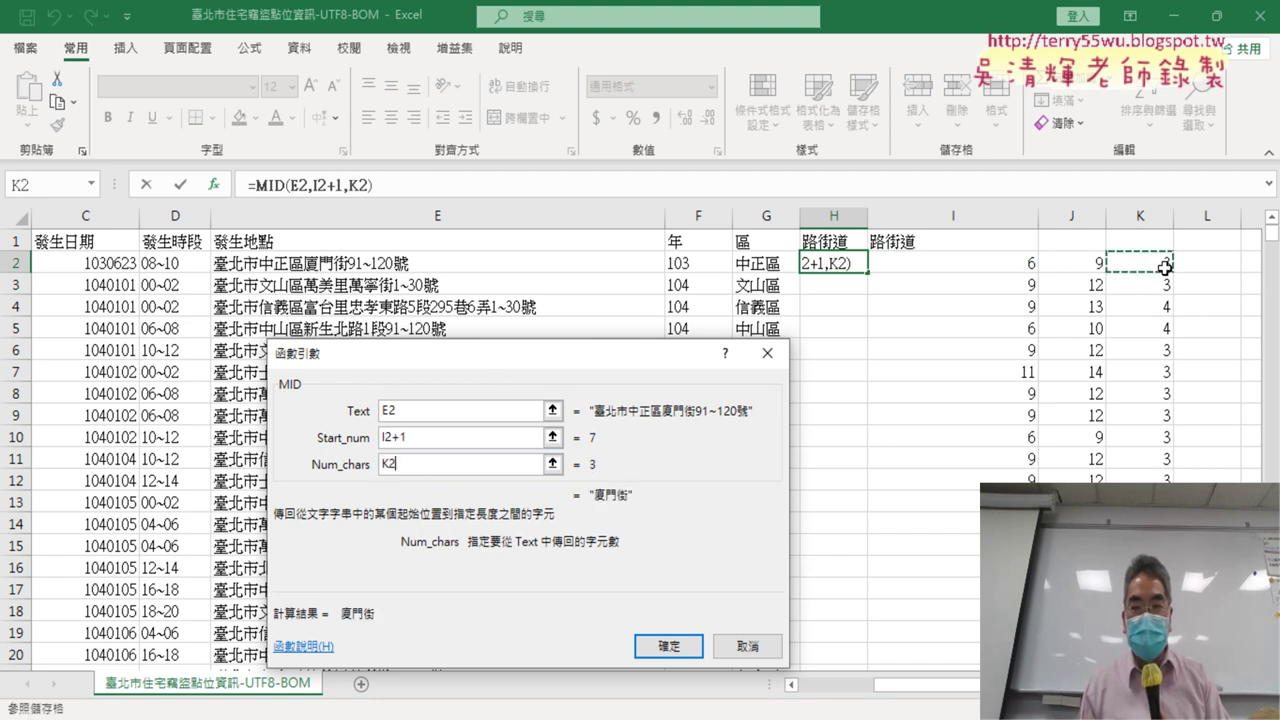
left_click(675, 646)
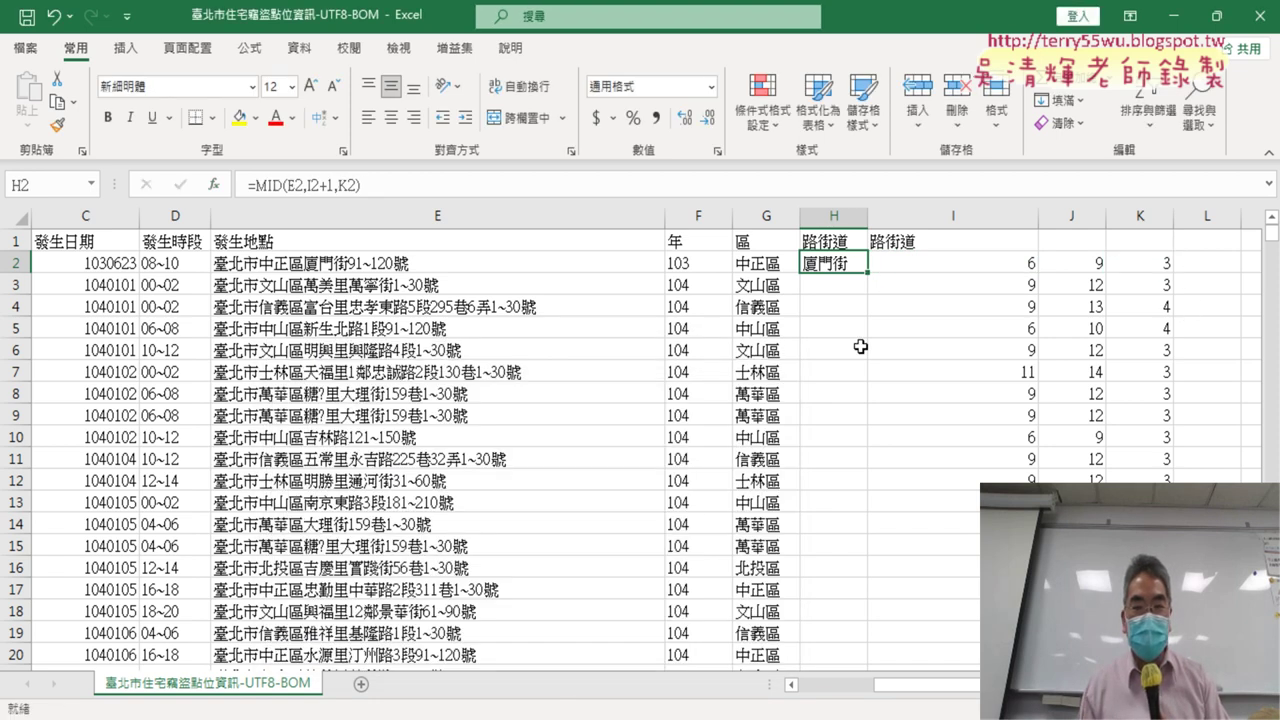
- Fill the MID formula from H2 down column H
left_click(874, 281)
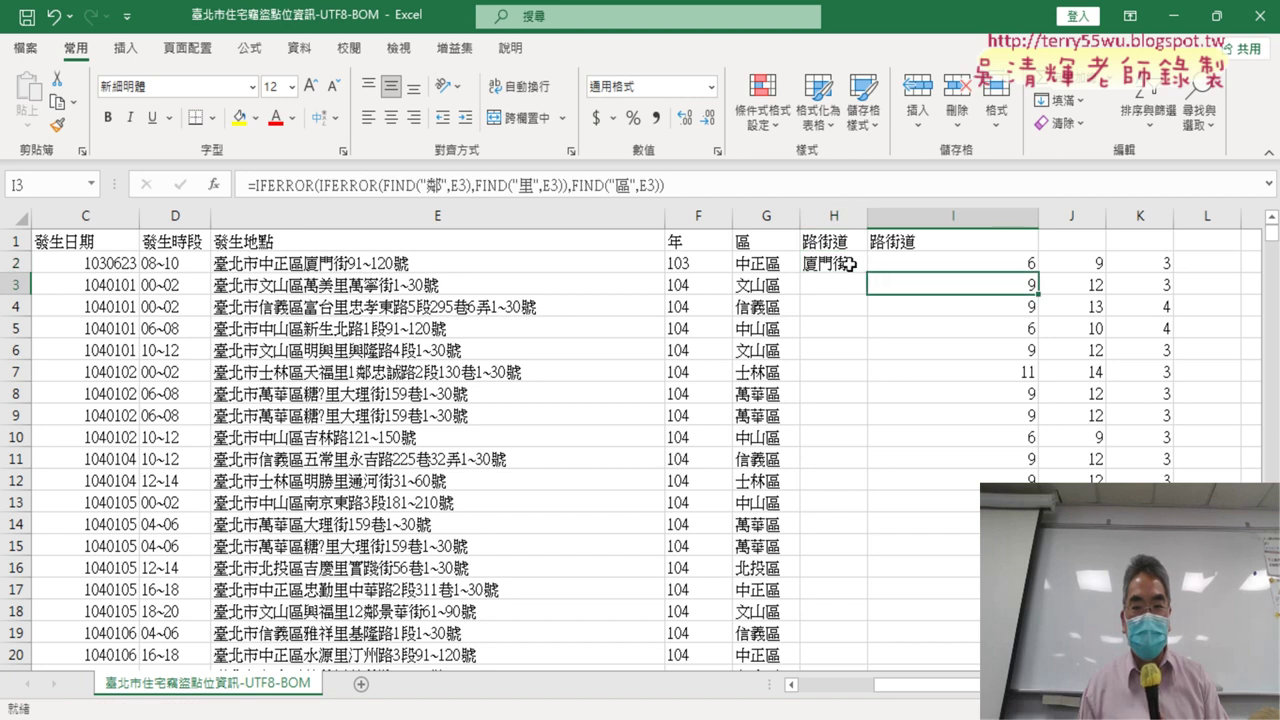
left_click(850, 264)
double_click(872, 273)
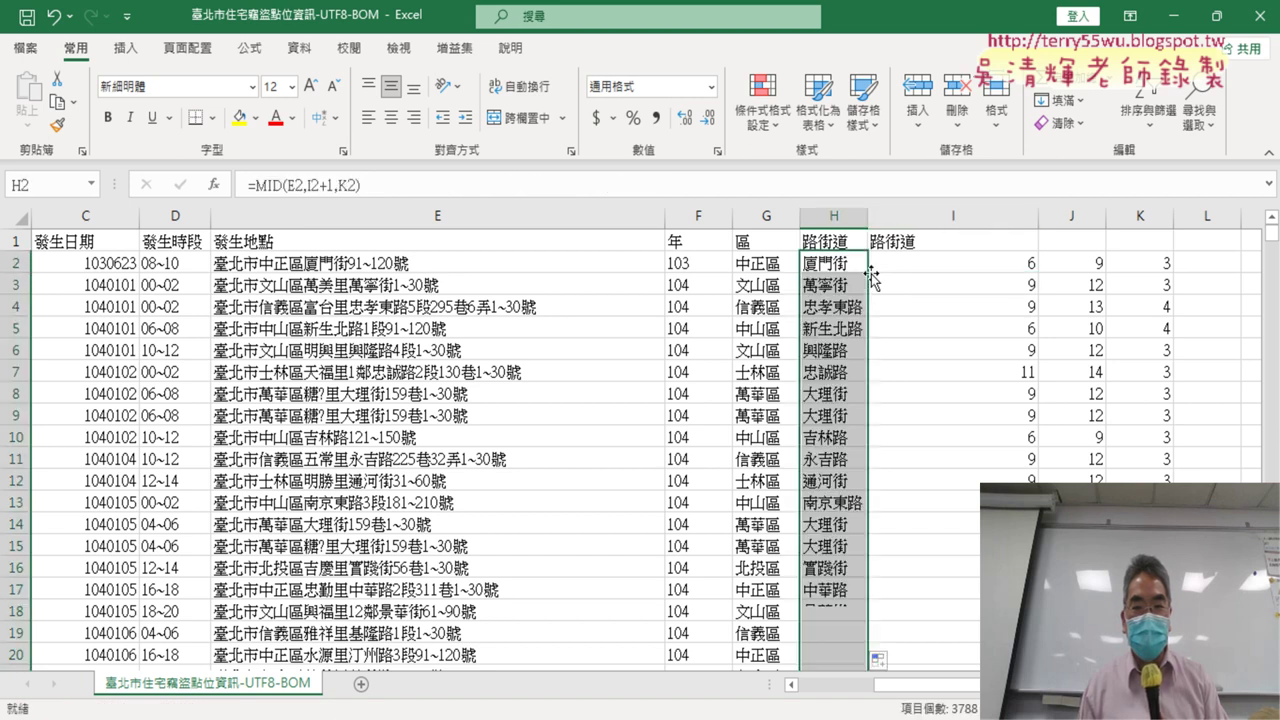
- Annotate =MID(E2,I2+1,K2), marking the I2+1 start and K2 length, then clear the marks
left_click(843, 265)
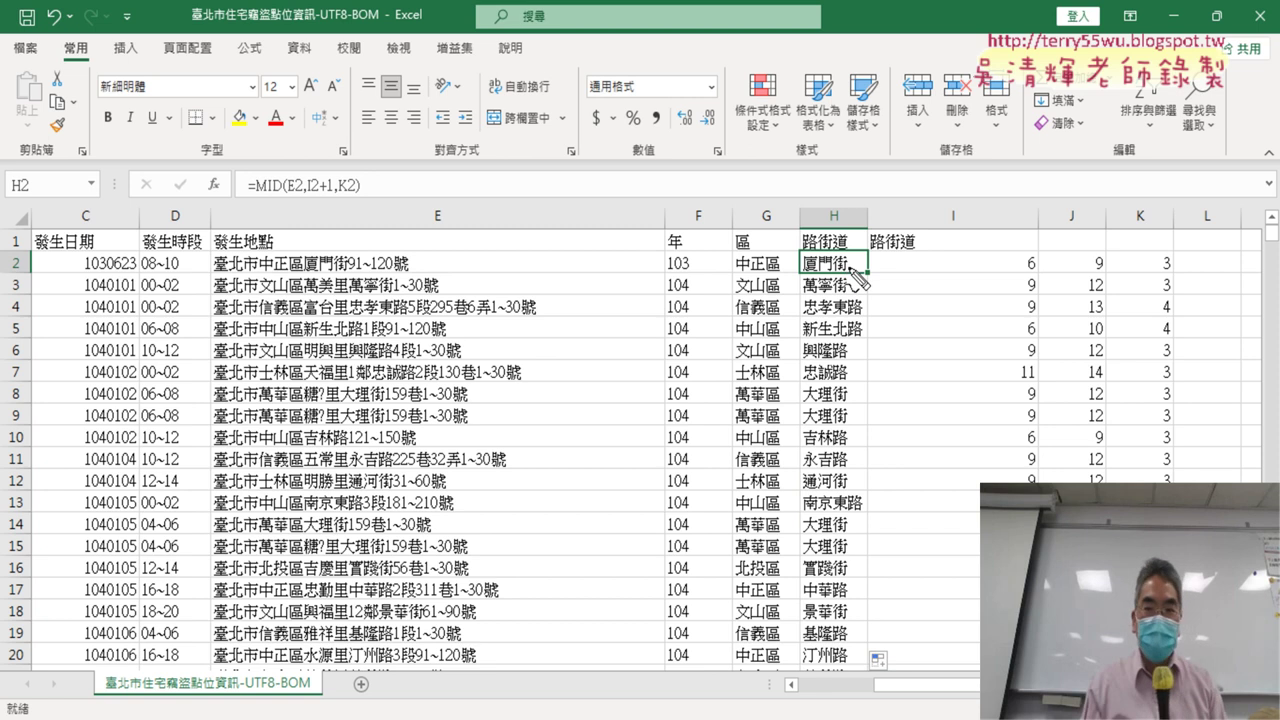
mouse_move(905, 126)
left_mouse_down()
mouse_move(858, 129)
mouse_move(833, 222)
mouse_move(862, 183)
left_mouse_up()
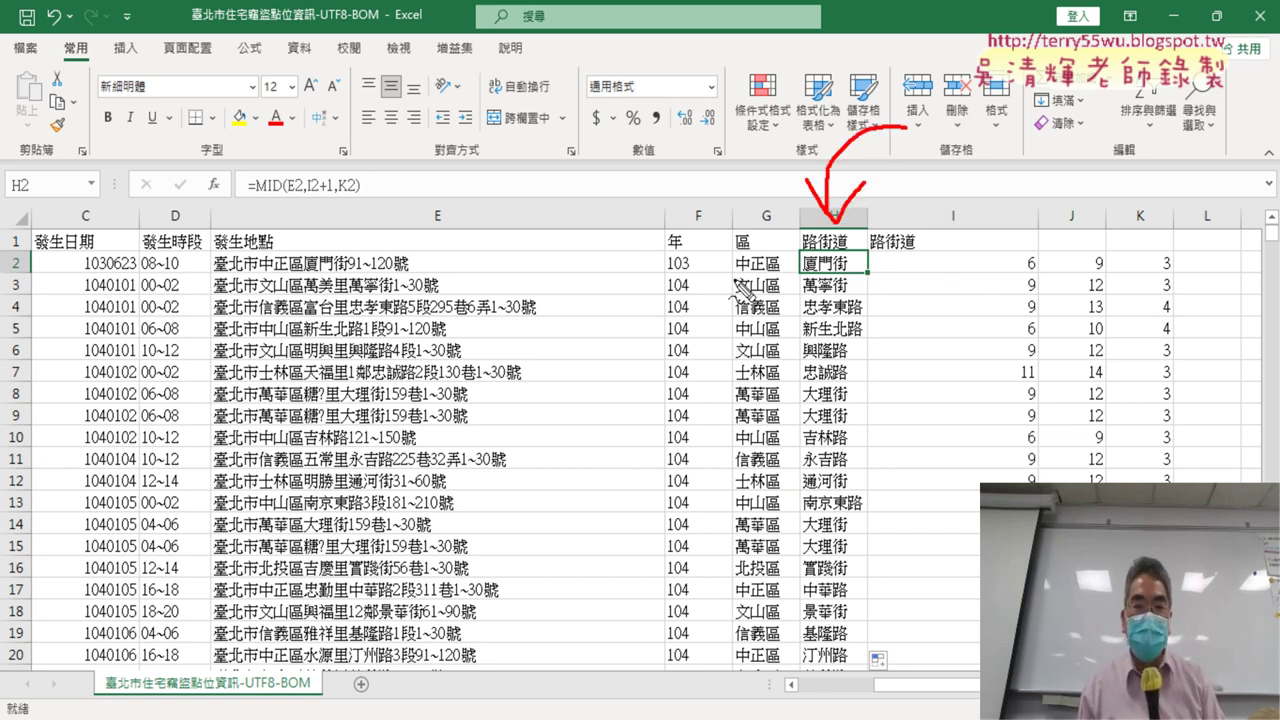
left_click_drag(257, 200, 355, 199)
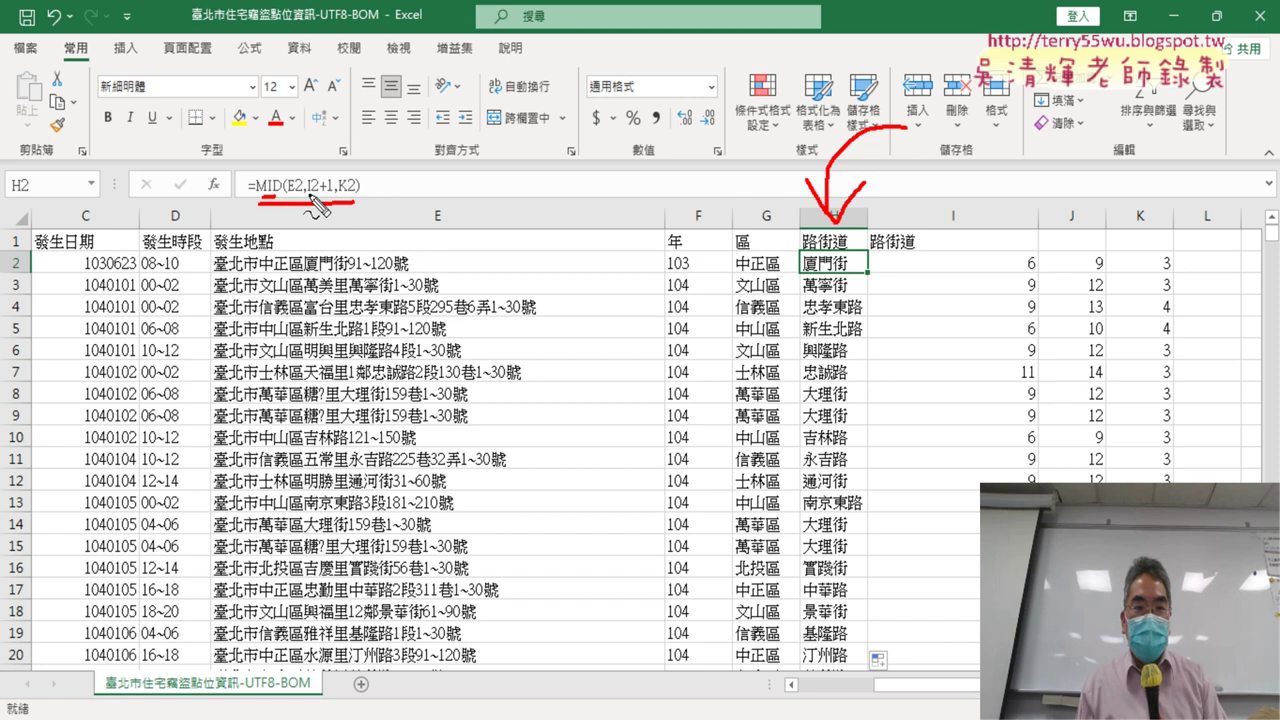
left_click_drag(306, 195, 331, 194)
left_click_drag(1014, 283, 1031, 281)
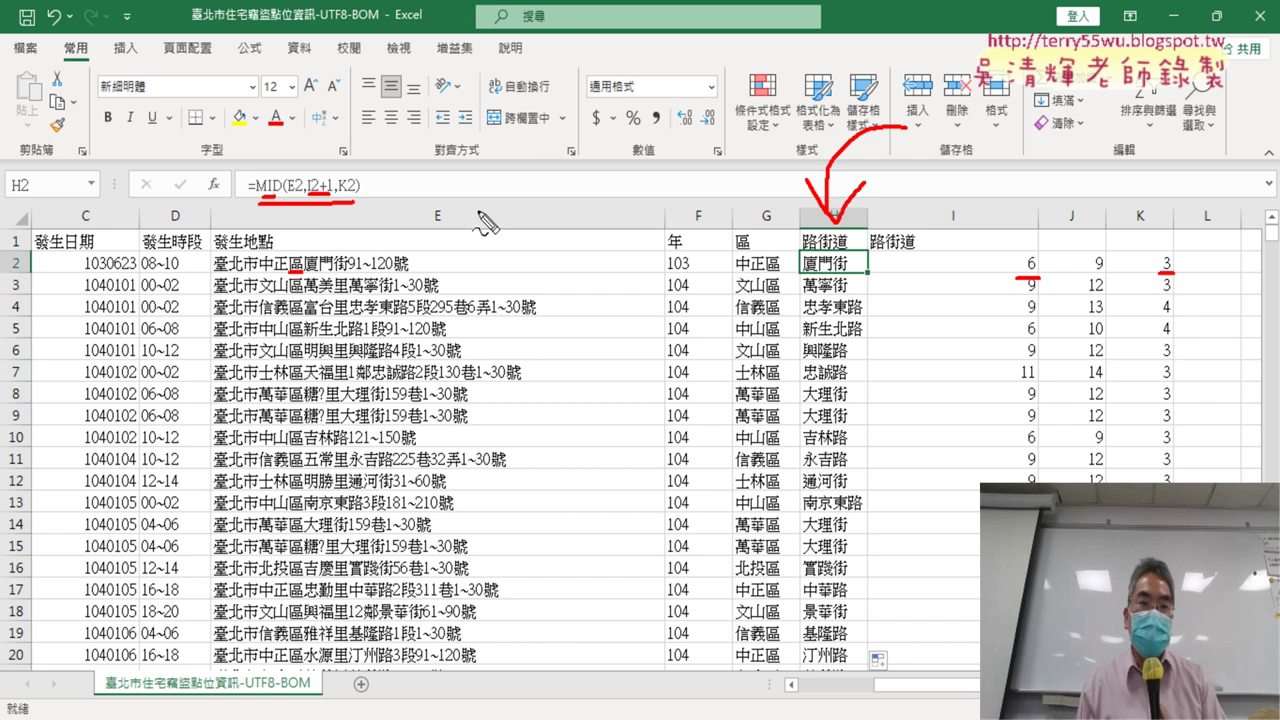
left_click_drag(338, 198, 355, 198)
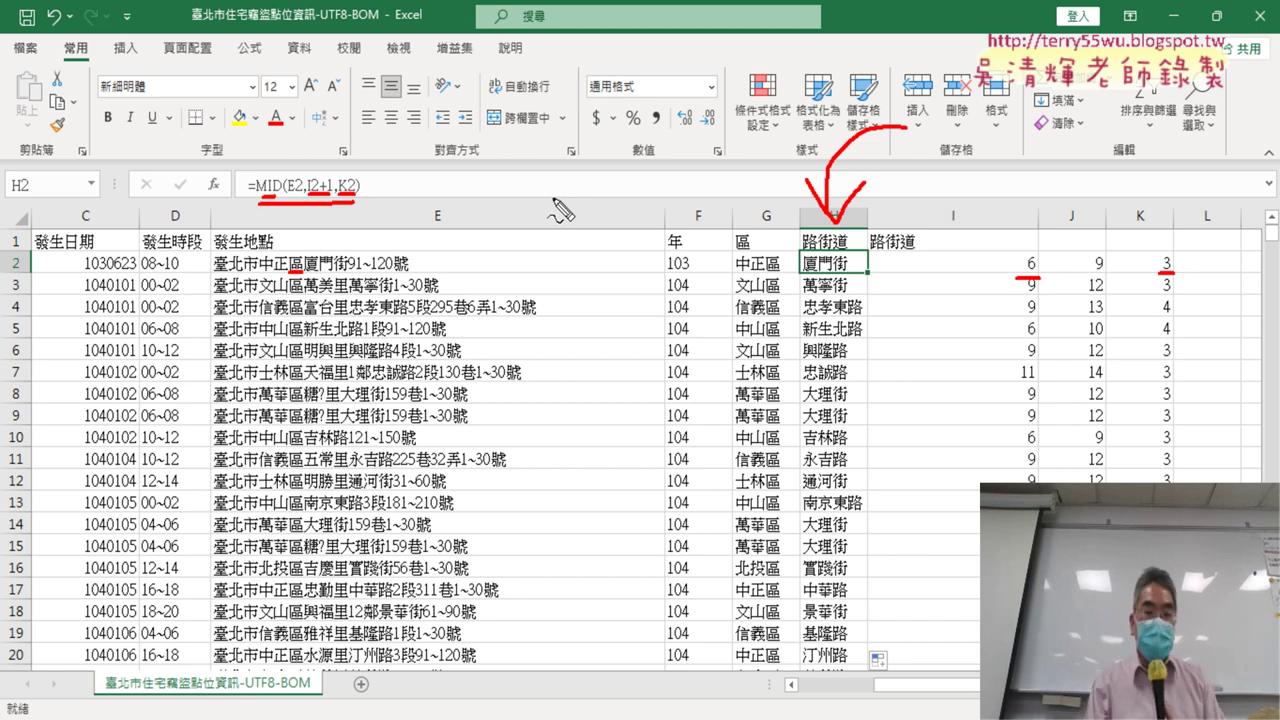
key("Escape")
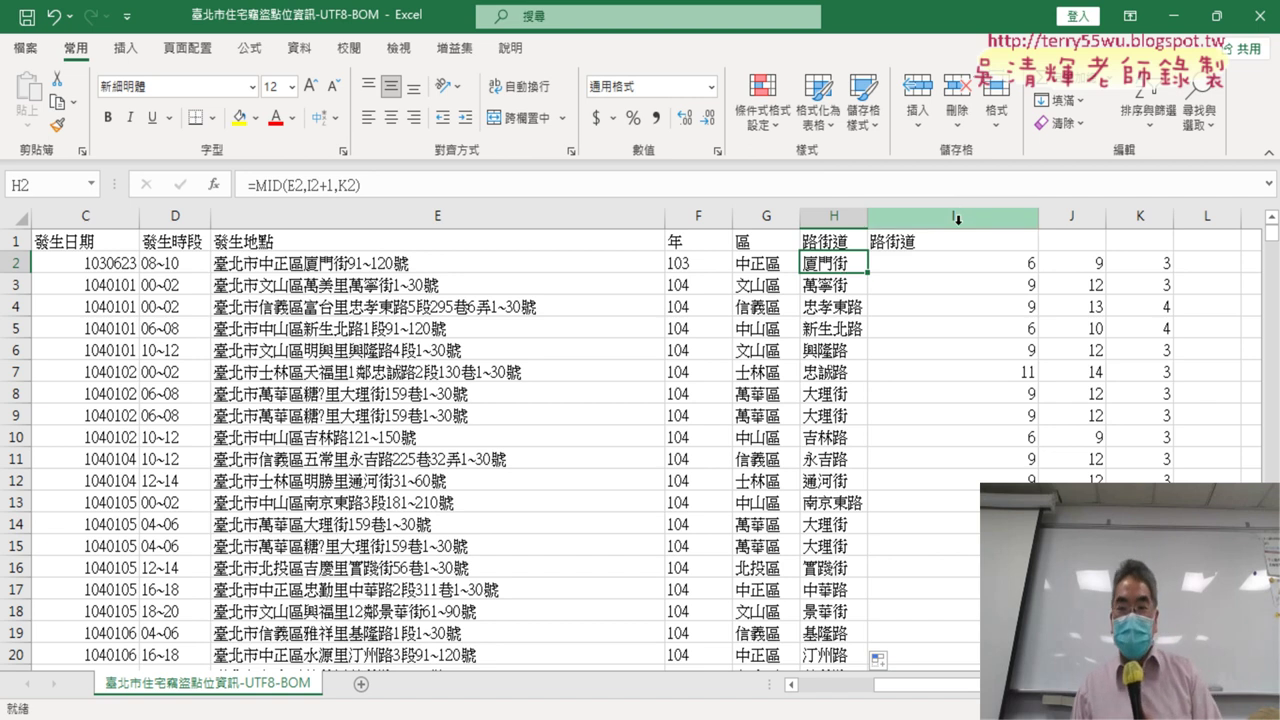
left_click_drag(952, 215, 1126, 213)
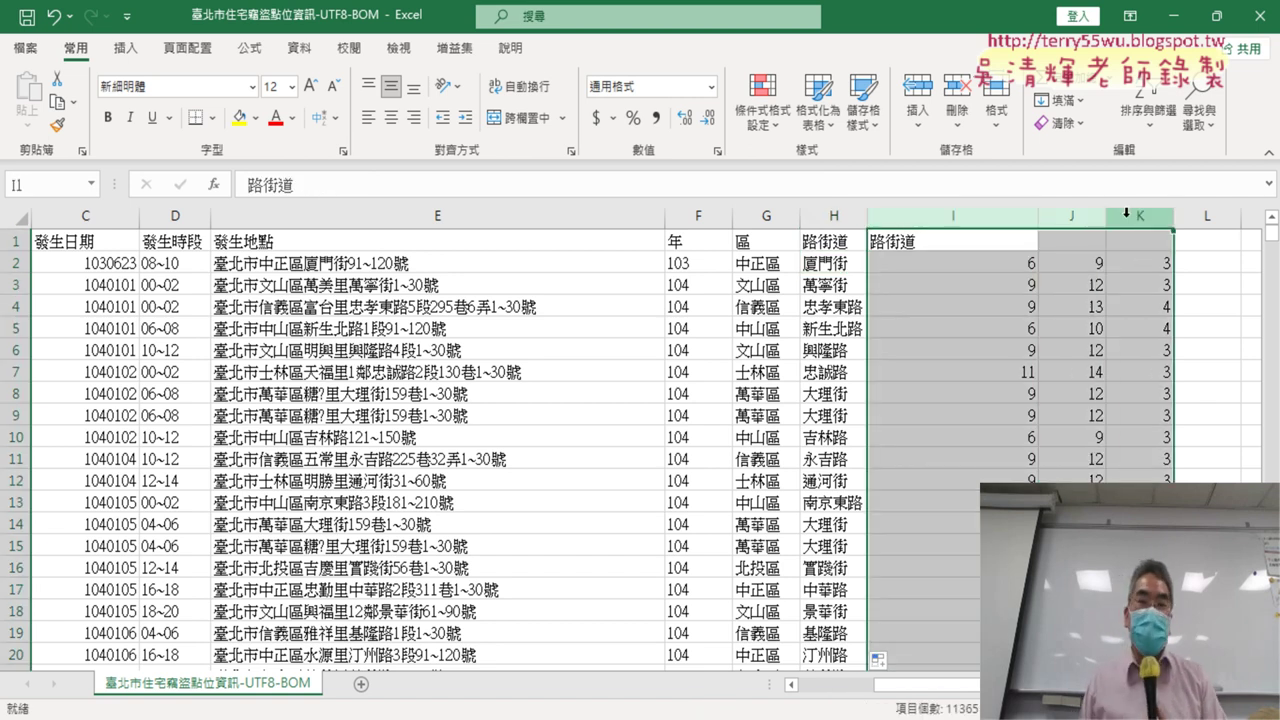
right_click(941, 214)
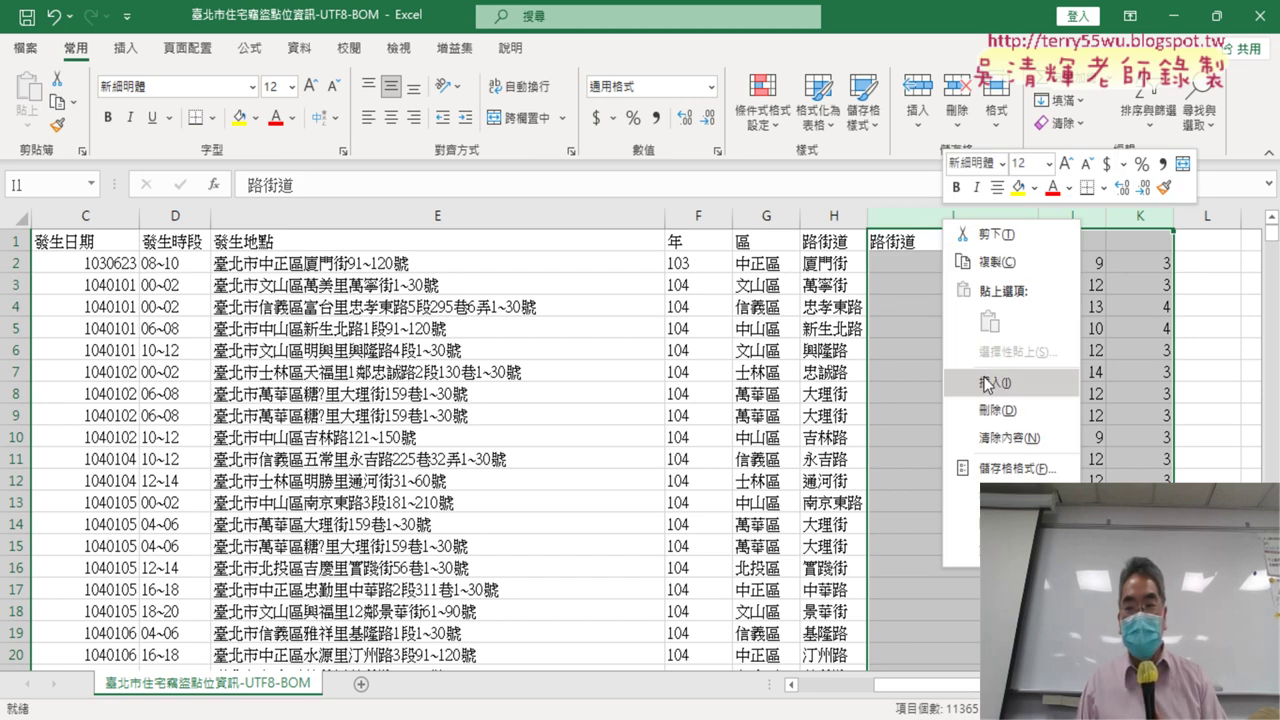
left_click(962, 524)
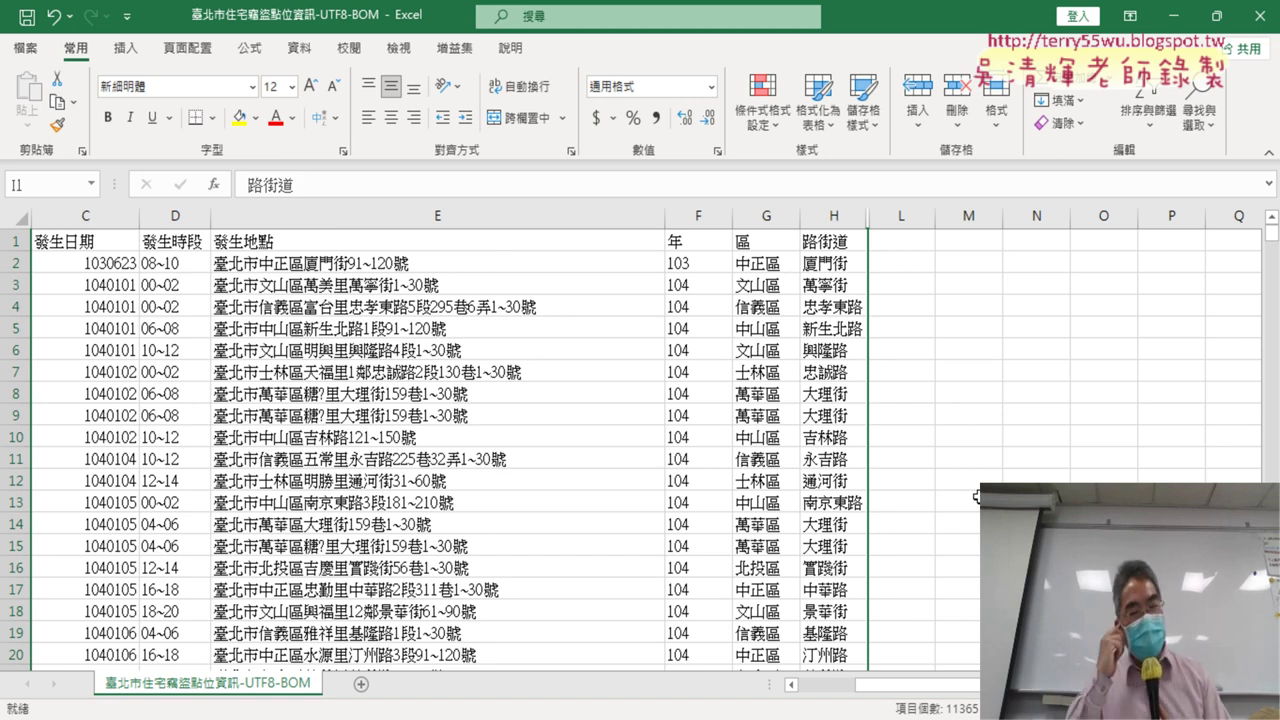
key("ctrl+z")
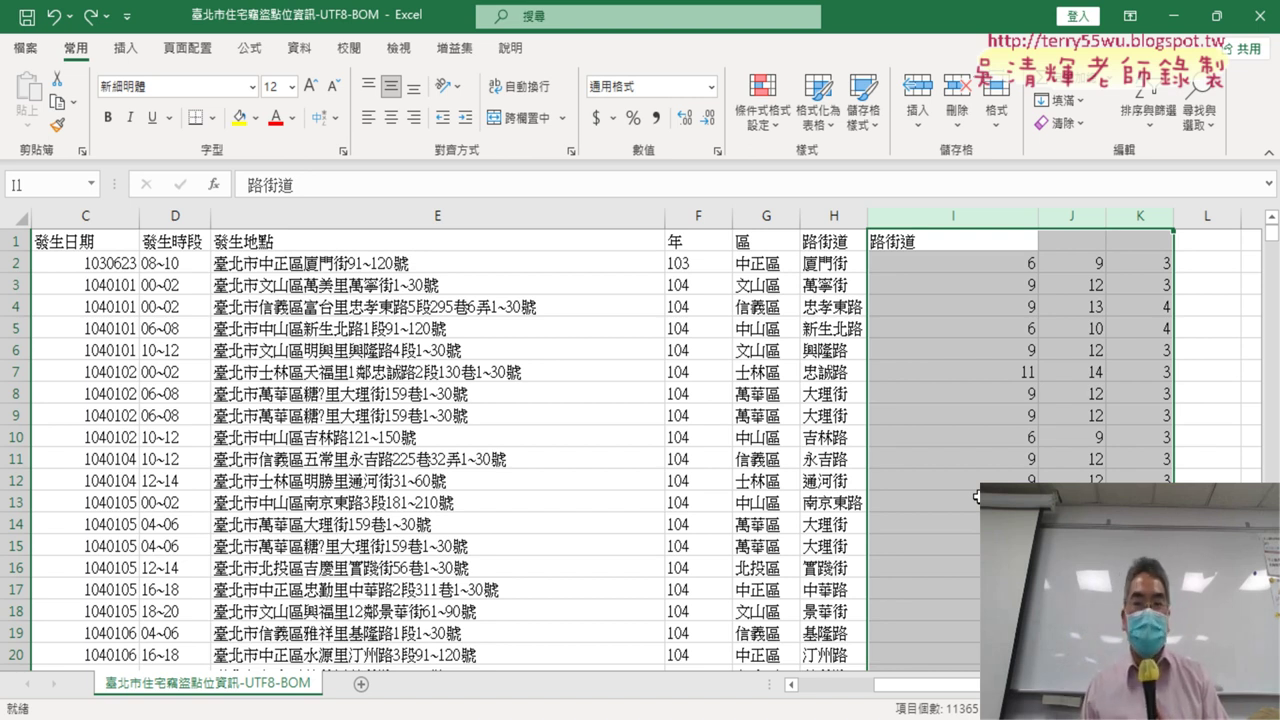
left_click(838, 282)
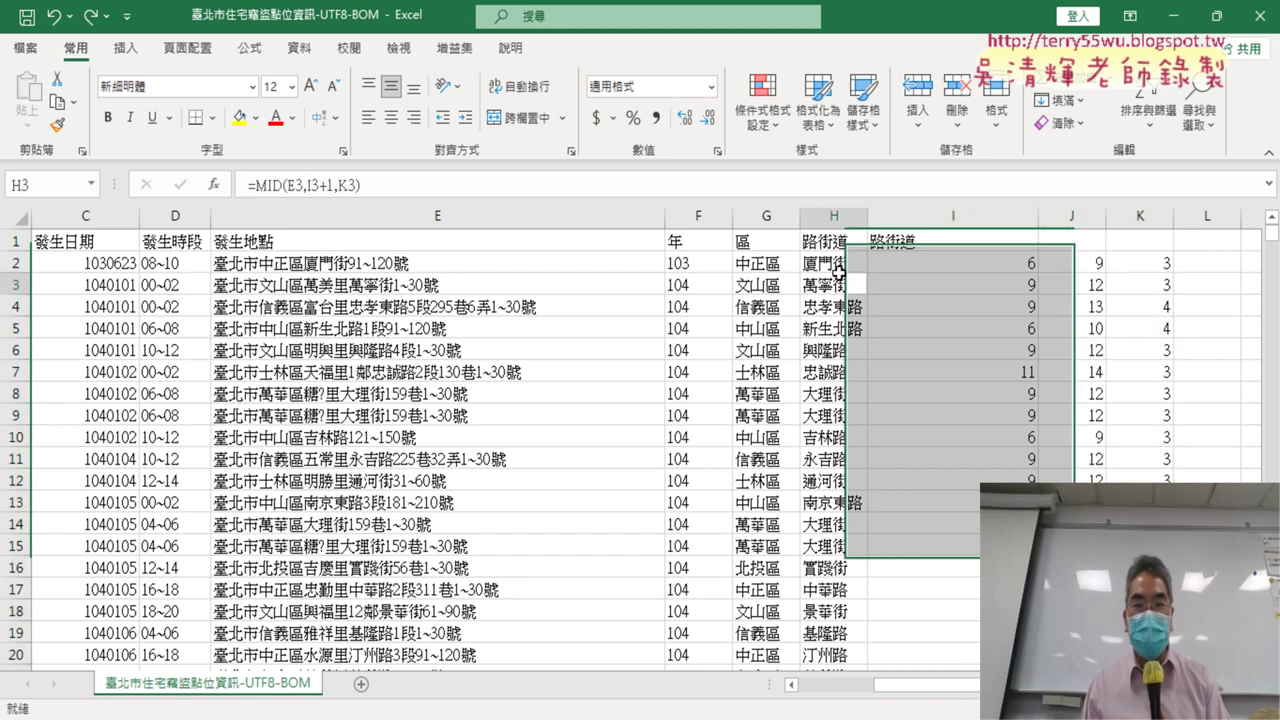
left_click(852, 264)
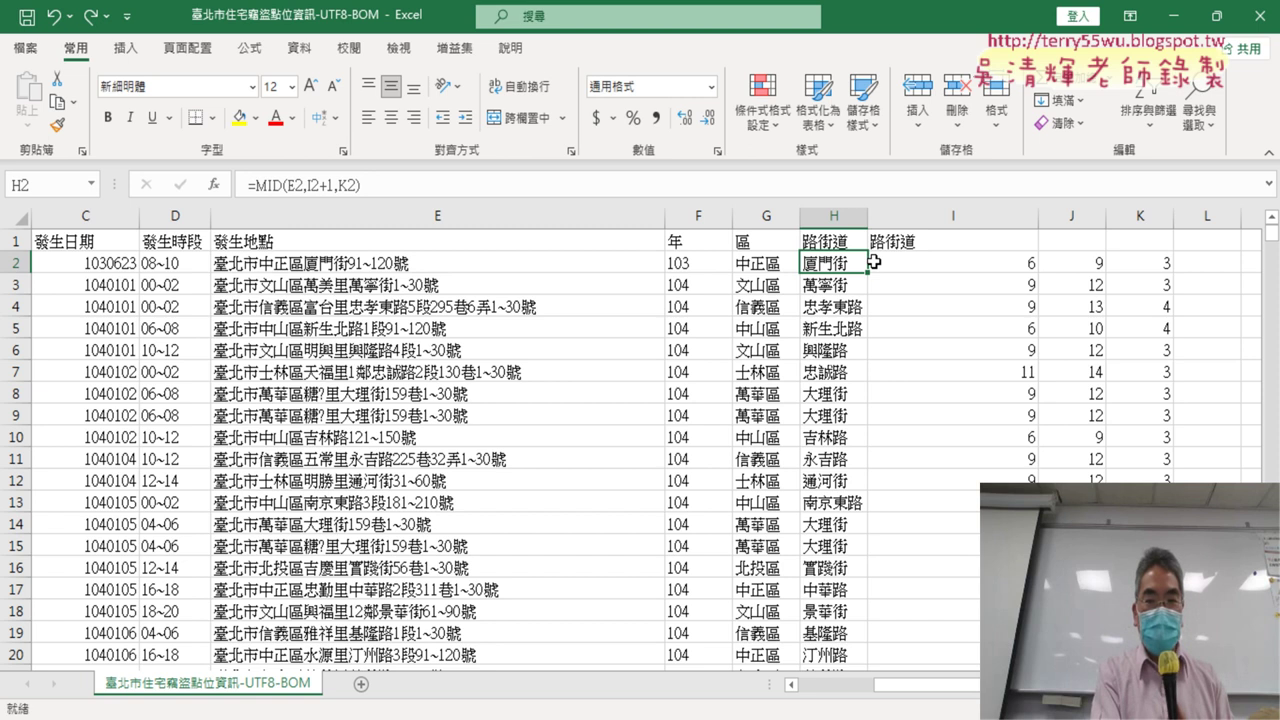
- Delete the MID column and cut the IFERROR/FIND formula text out of H2
key("ctrl+space")
key("ctrl+minus")
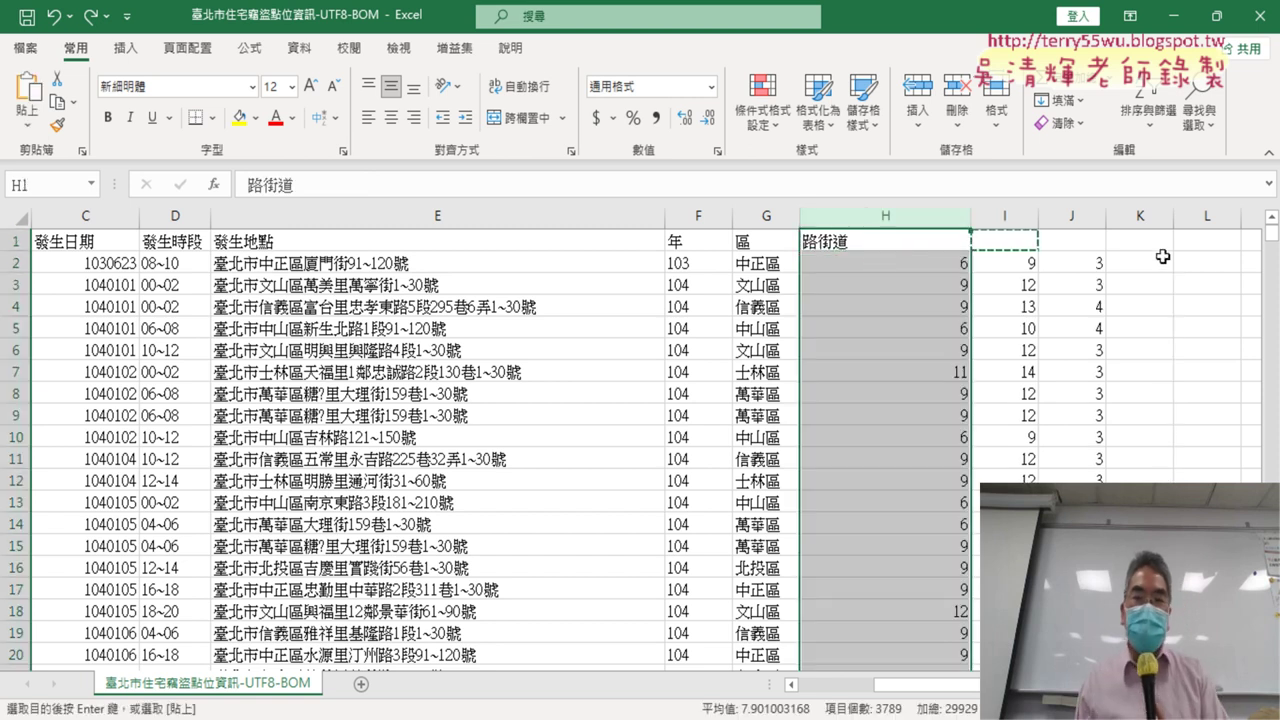
left_click(942, 264)
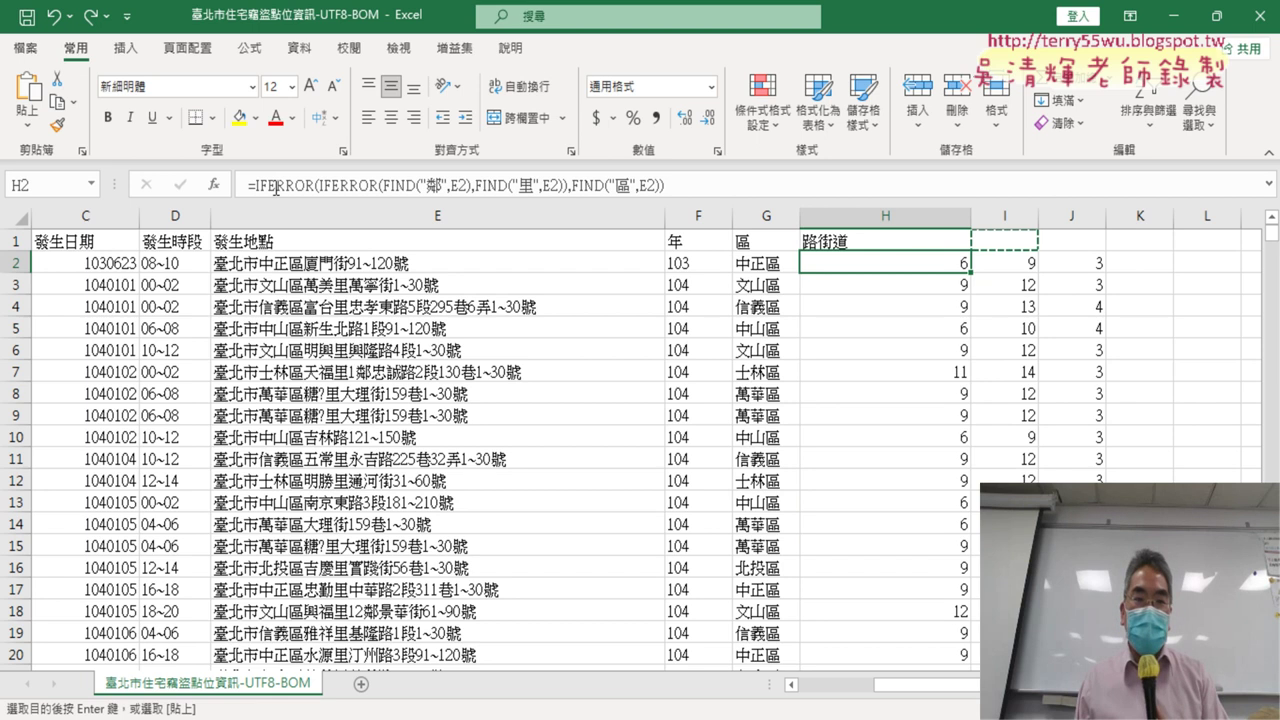
left_click_drag(253, 186, 641, 195)
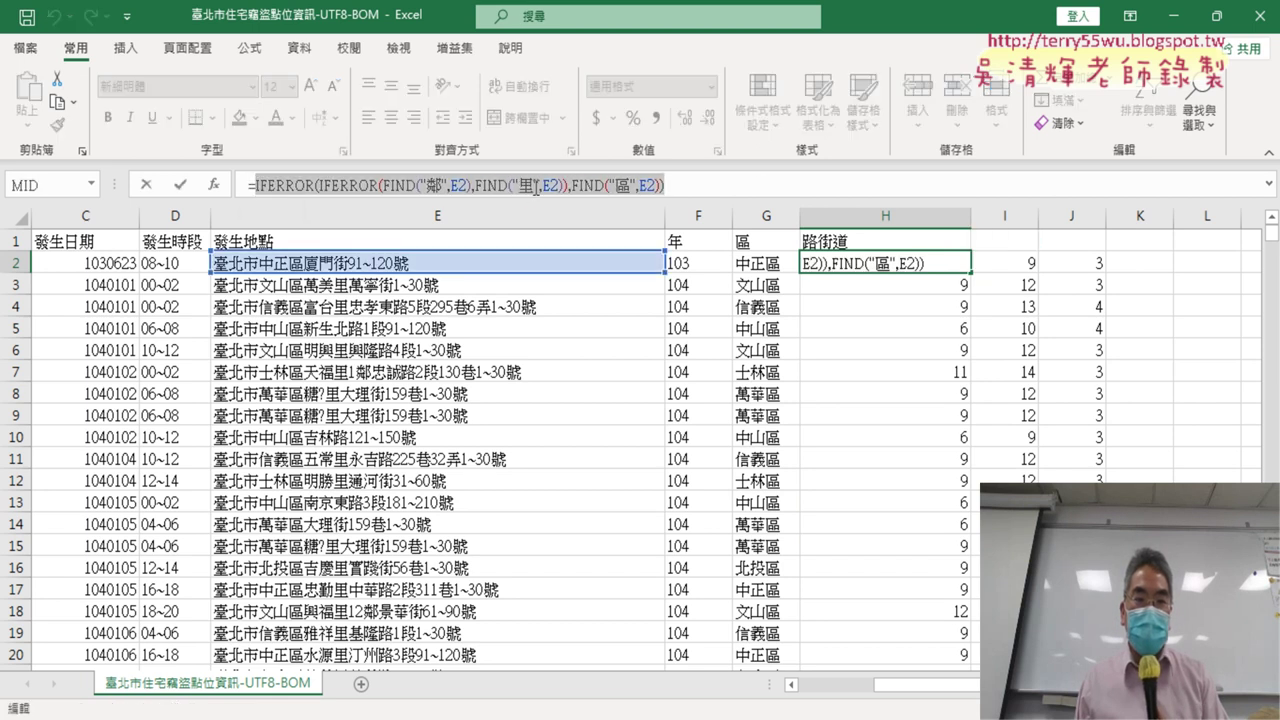
right_click(537, 187)
left_click(567, 206)
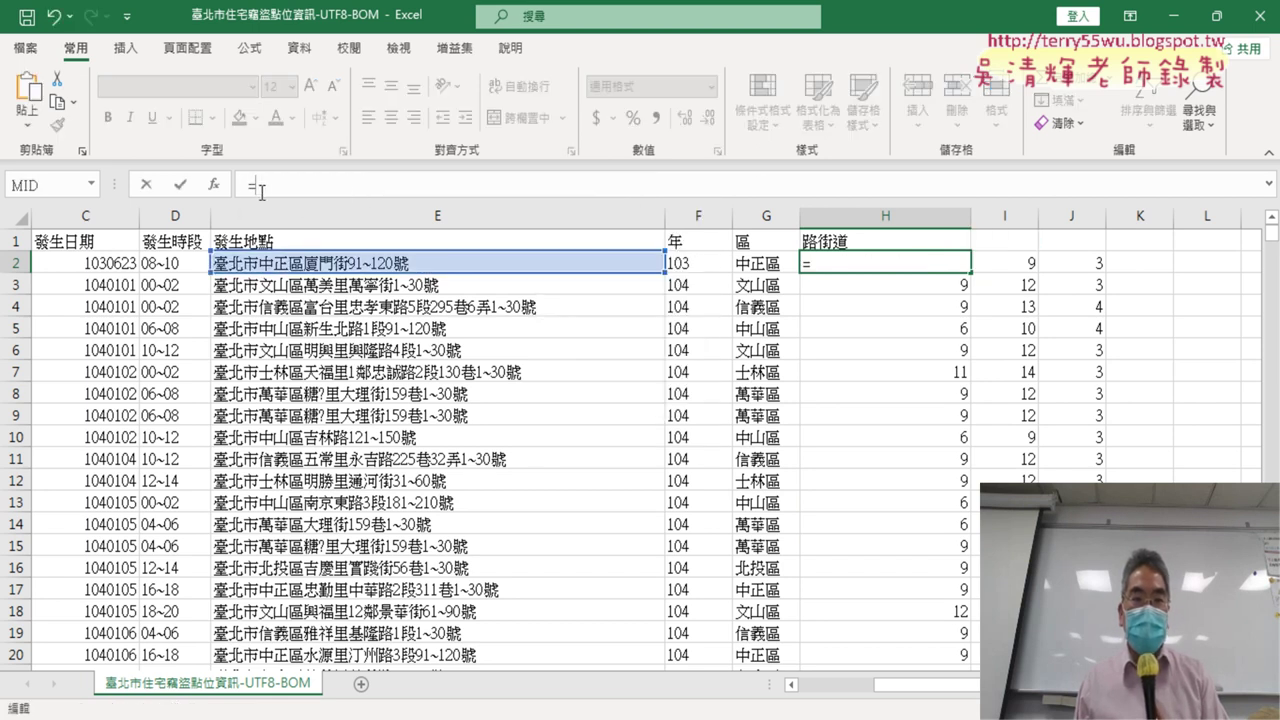
- Insert MID into H2 with Text E2 and the pasted 鄰/里/區 position formula as Start_num
left_click(213, 184)
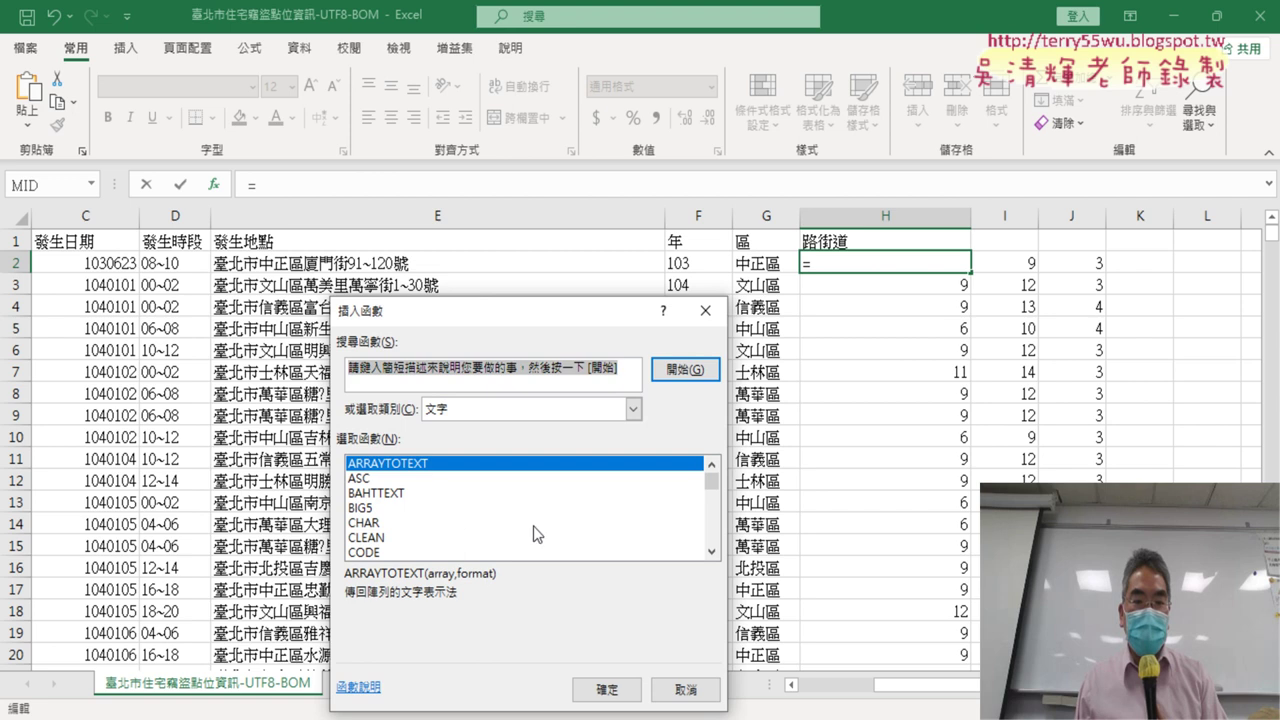
scroll(720, 560, "down", 1)
scroll(716, 556, "down", 1)
scroll(716, 556, "down", 1)
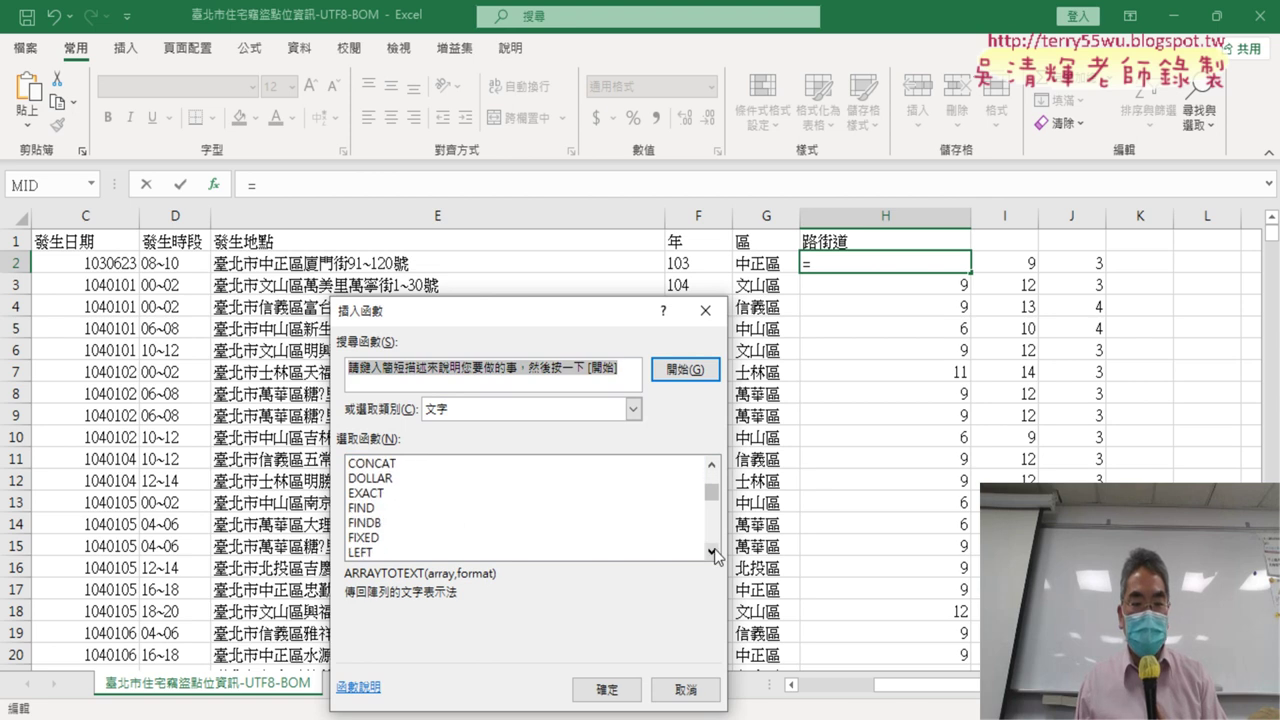
scroll(716, 556, "down", 1)
scroll(716, 556, "down", 1)
scroll(716, 556, "down", 1)
double_click(506, 522)
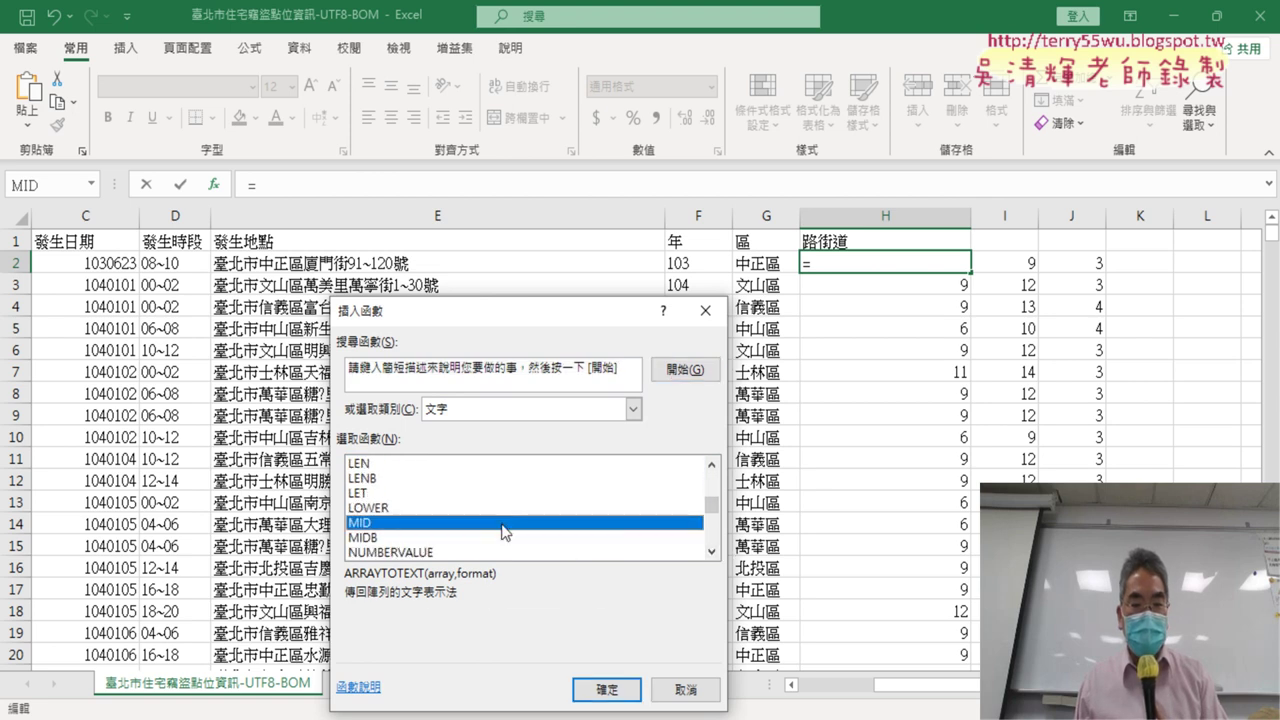
left_click(433, 413)
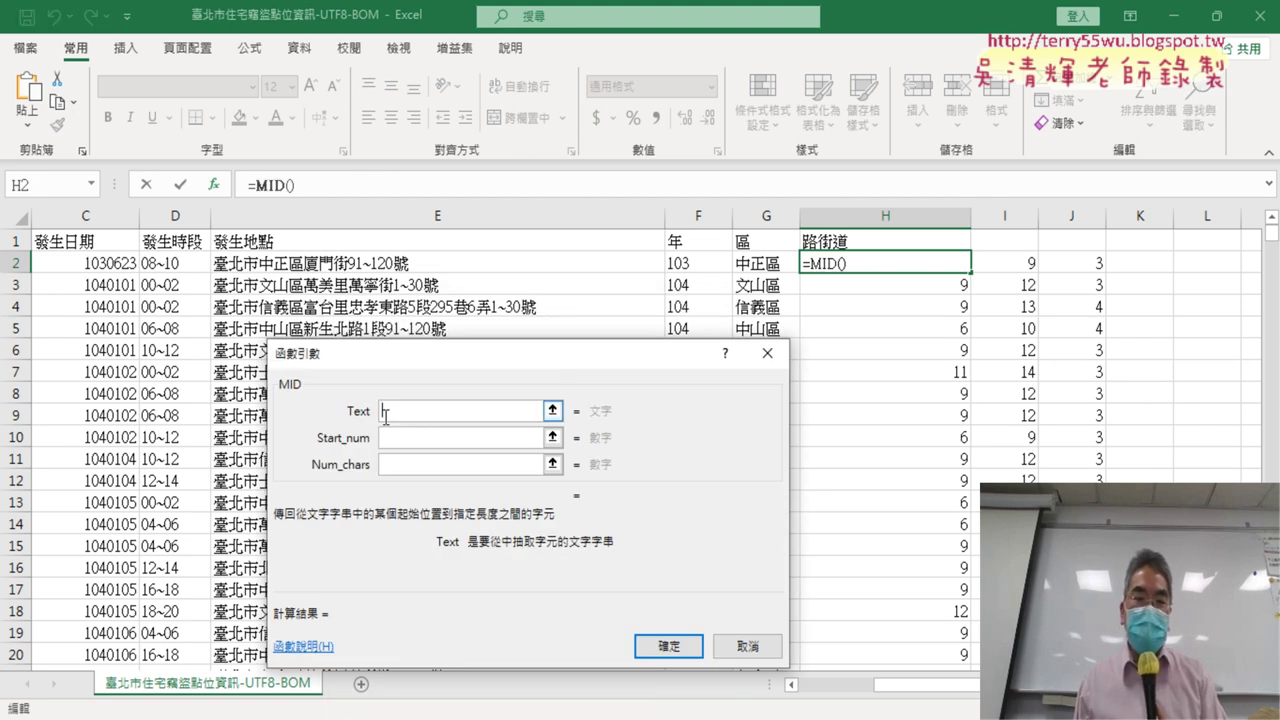
left_click(494, 266)
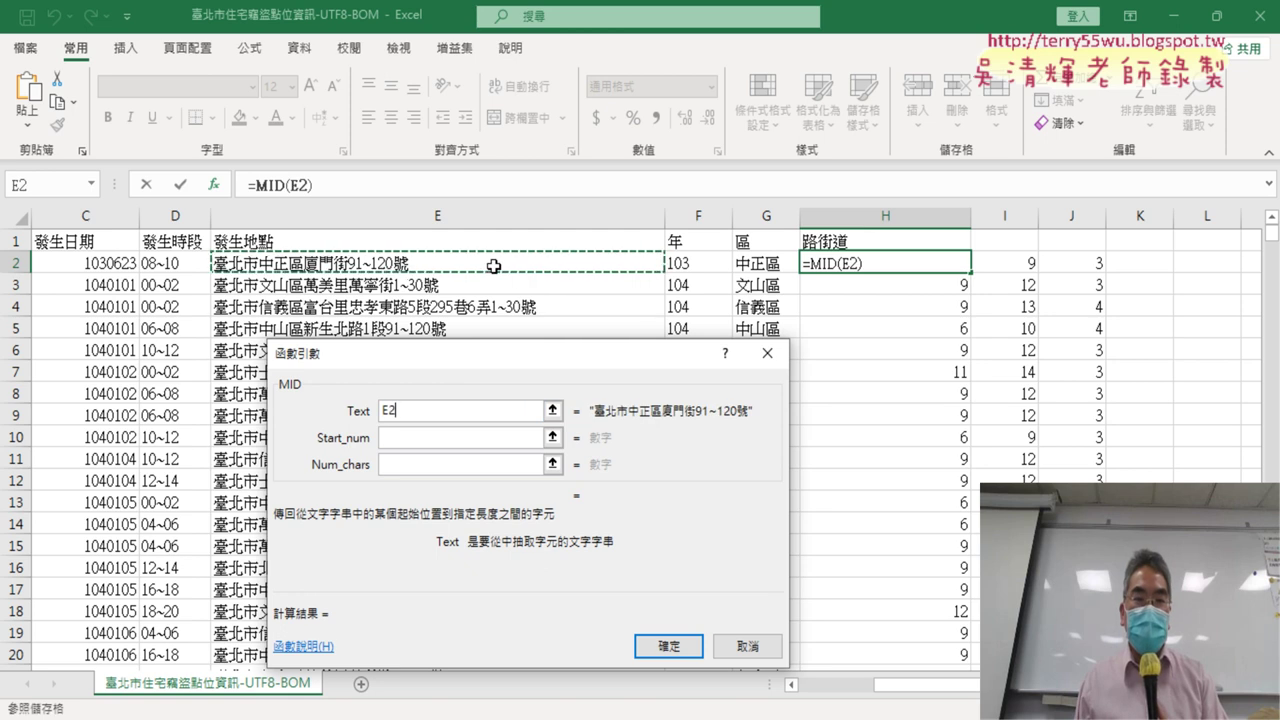
left_click(397, 441)
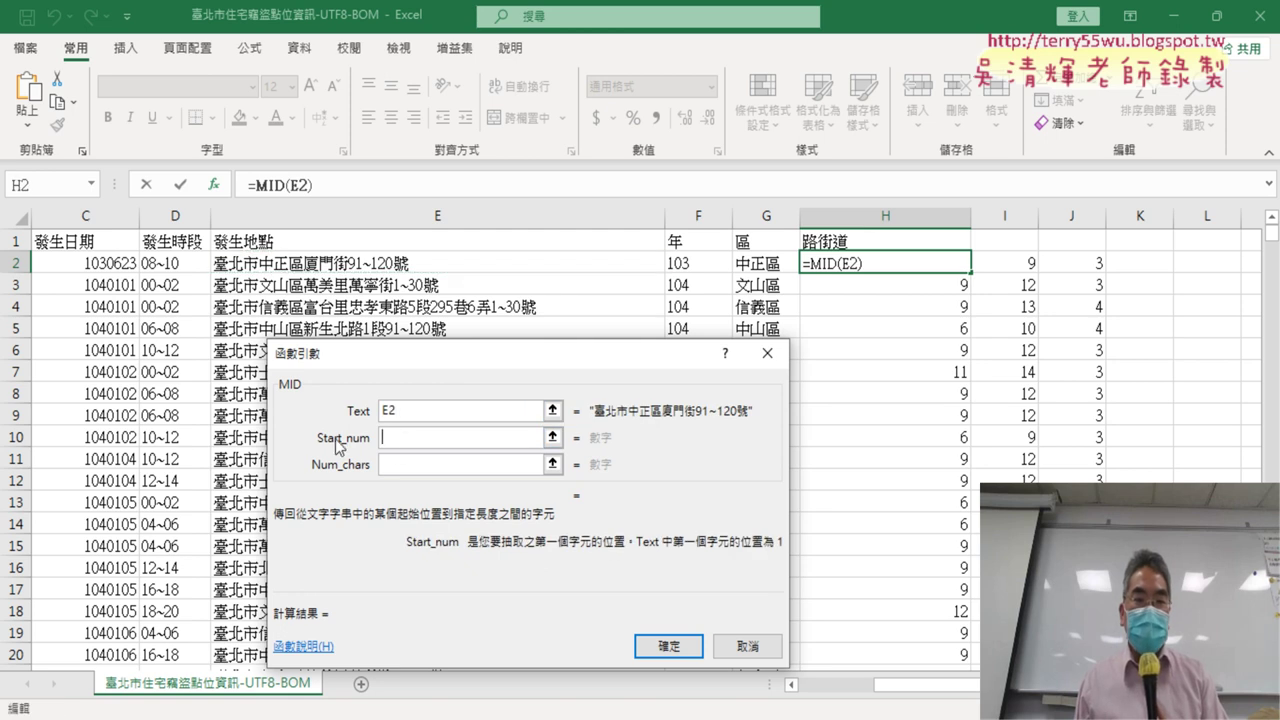
right_click(404, 440)
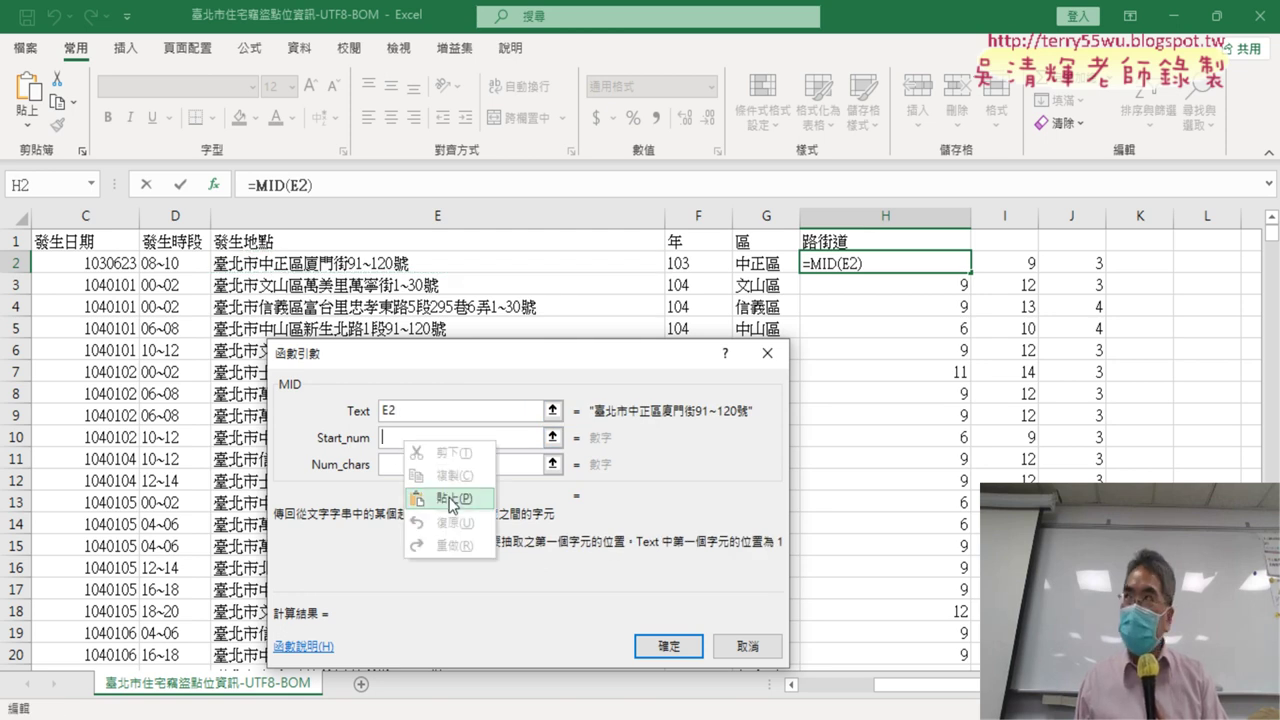
left_click(452, 498)
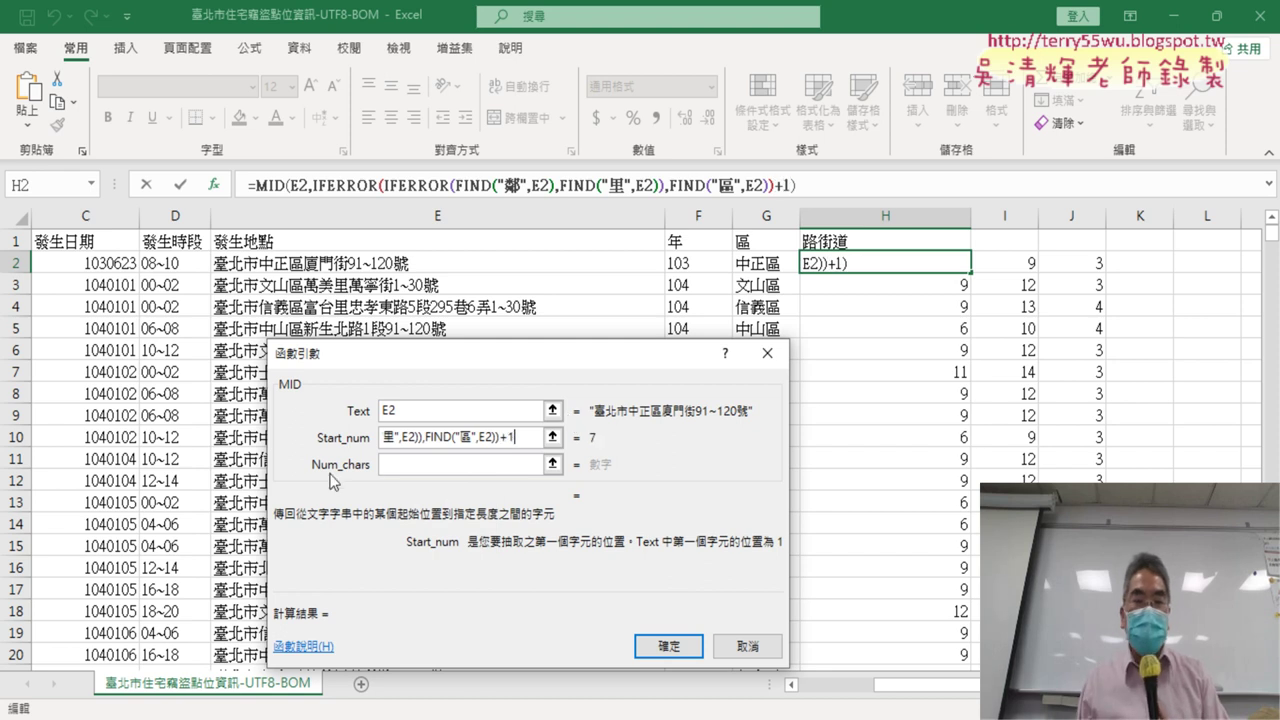
- Paste the position formula into Num_chars and change its search characters to 路 and 街
left_click(383, 464)
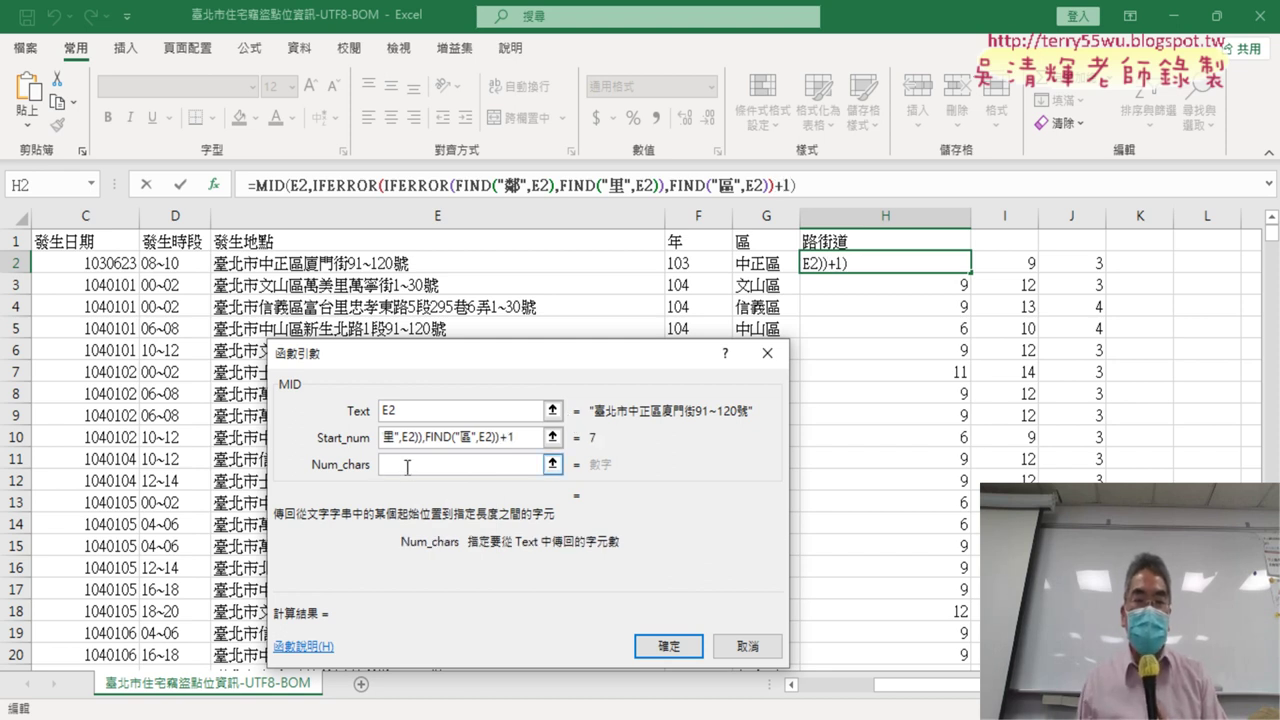
right_click(407, 466)
left_click(452, 530)
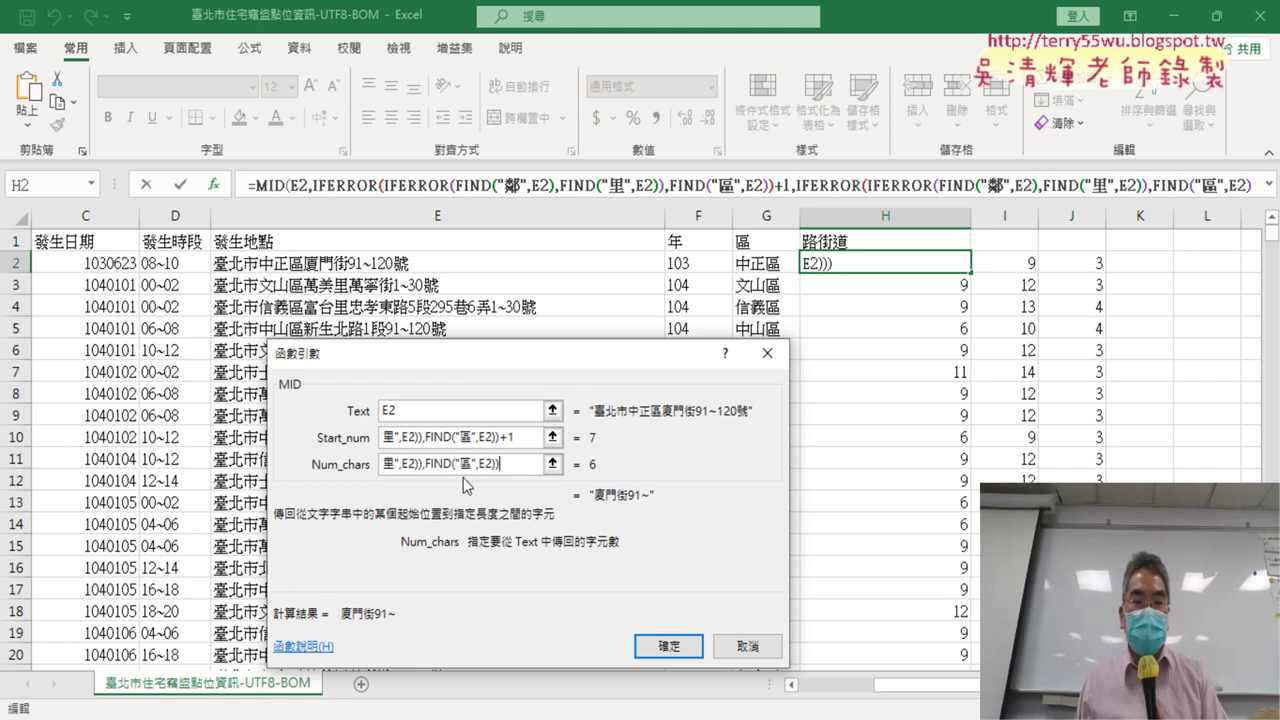
left_click(403, 476)
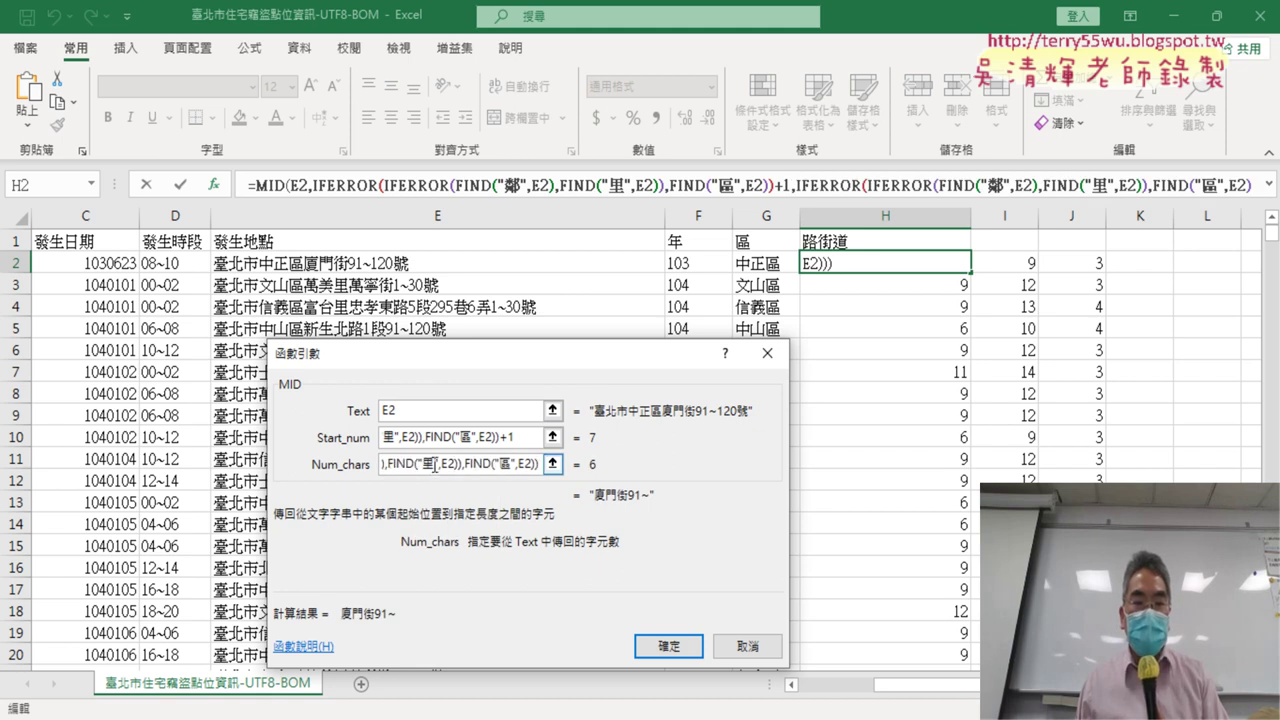
double_click(428, 466)
type("l")
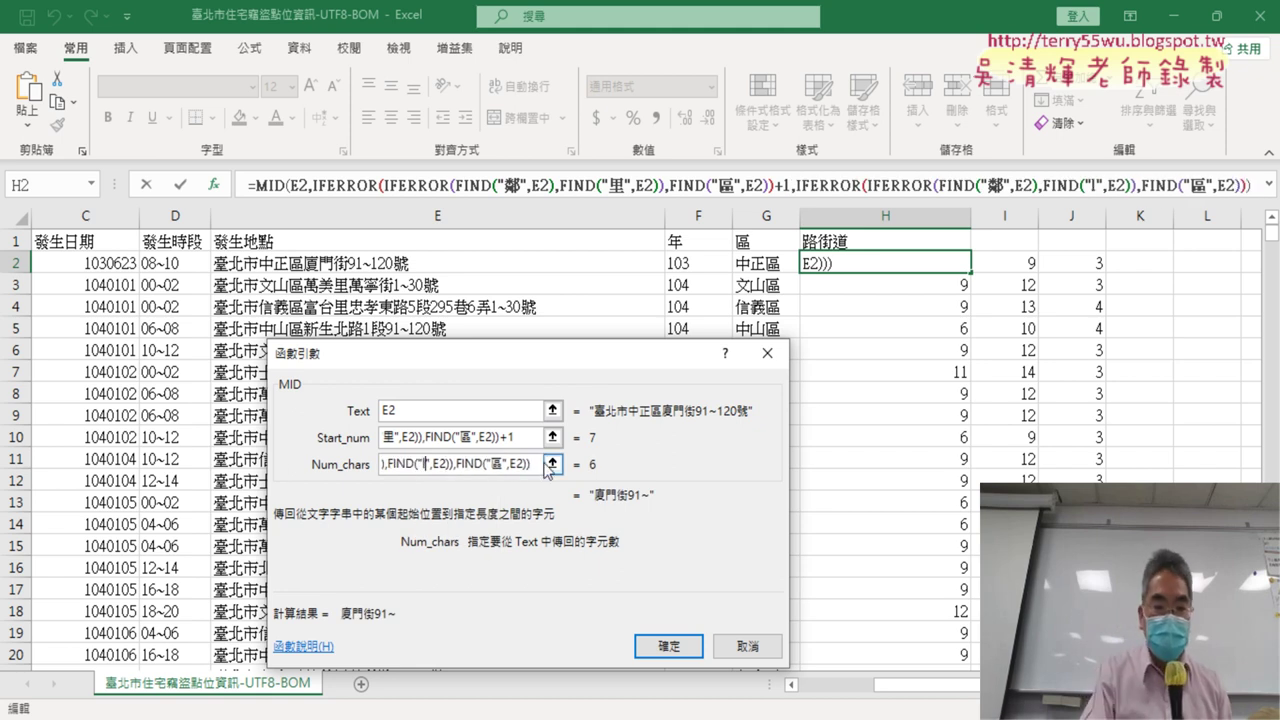
type("ㄨ")
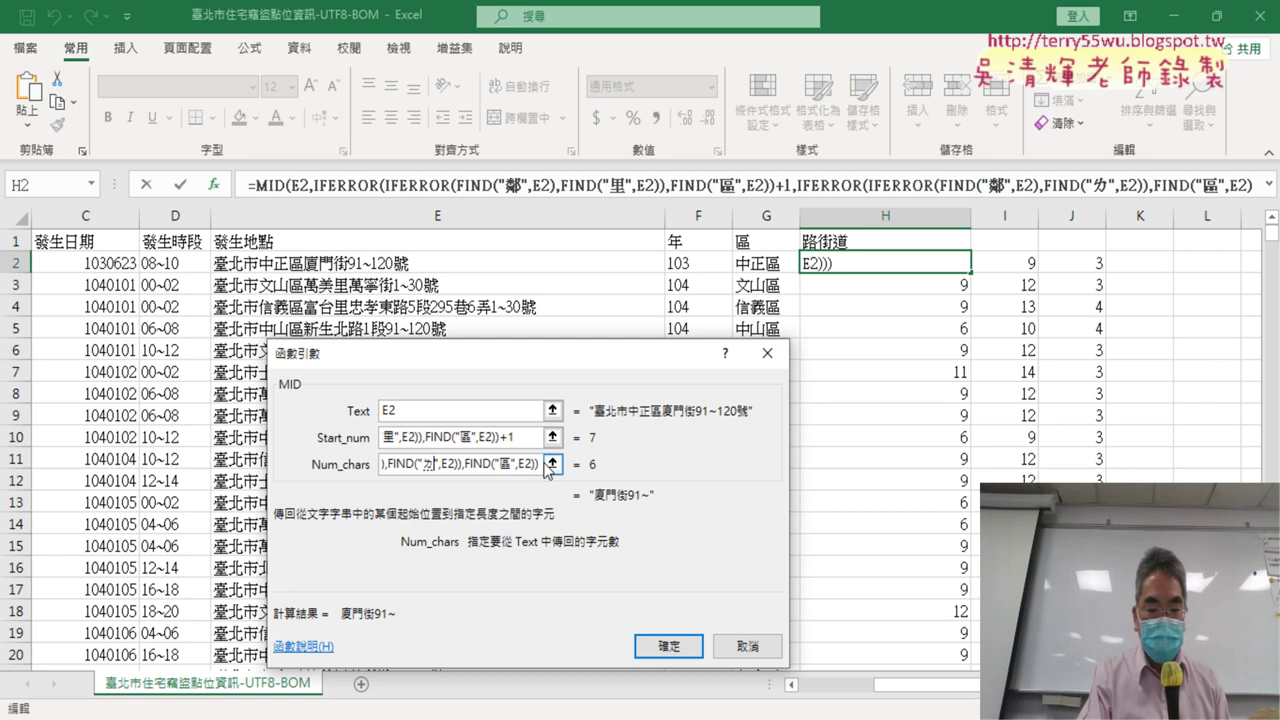
type("路")
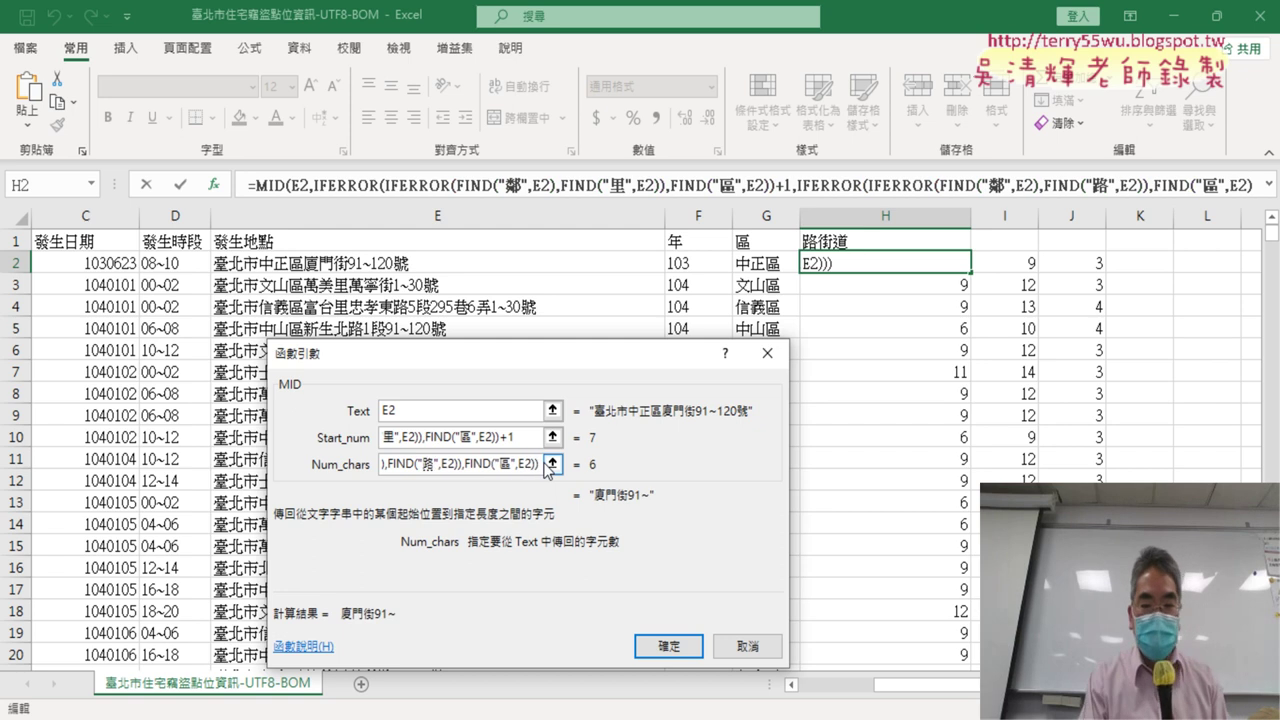
key("Right")
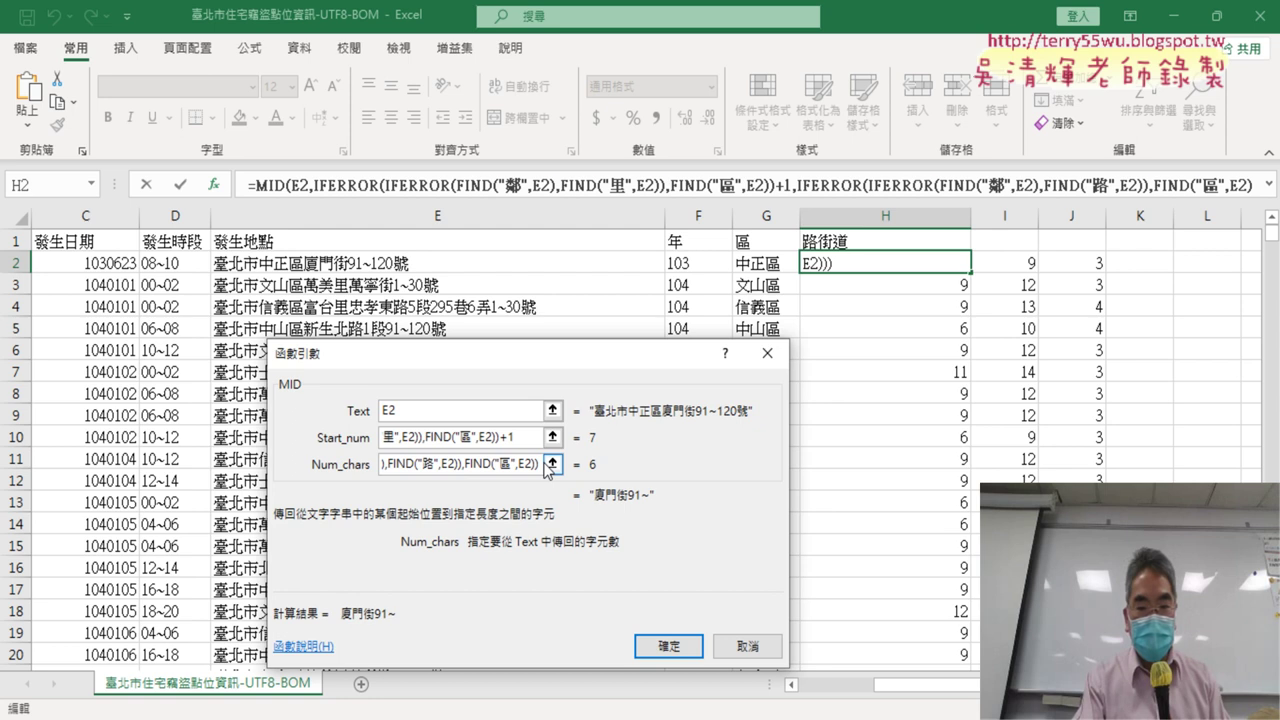
key("BackSpace")
type("ㄑ街")
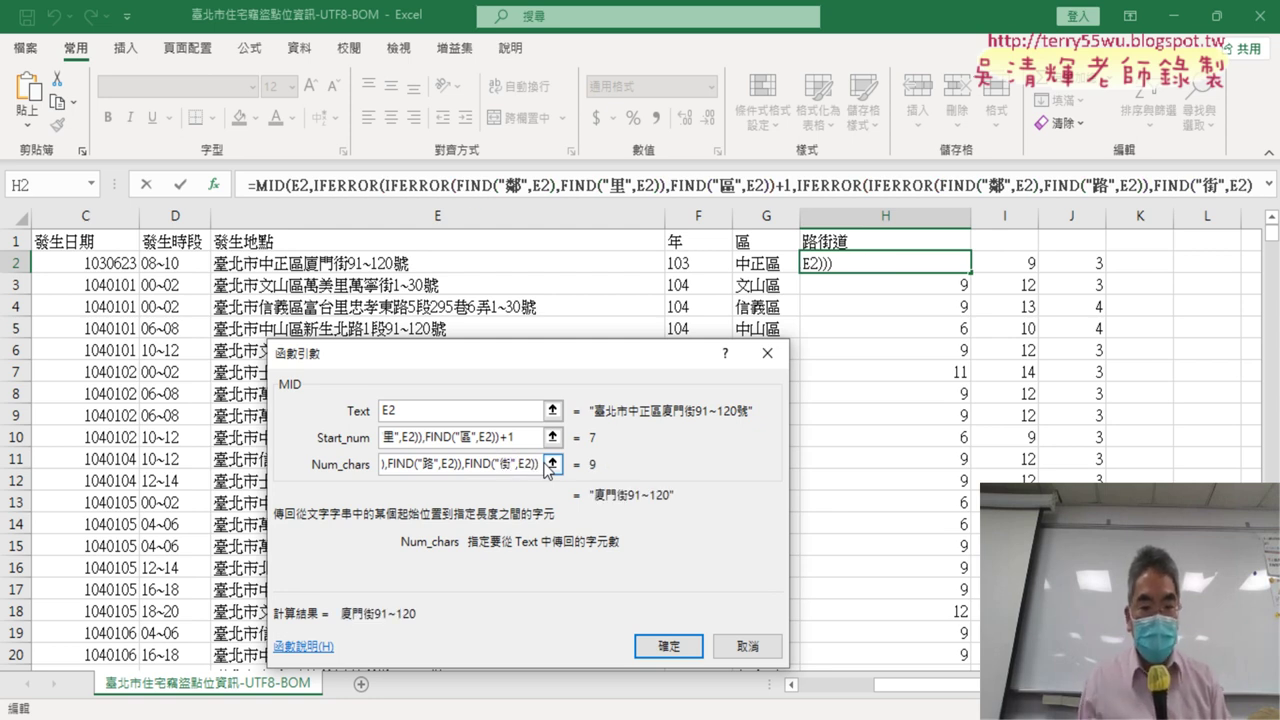
- Change the remaining 鄰 search character in Num_chars to 道
left_click_drag(533, 468, 364, 463)
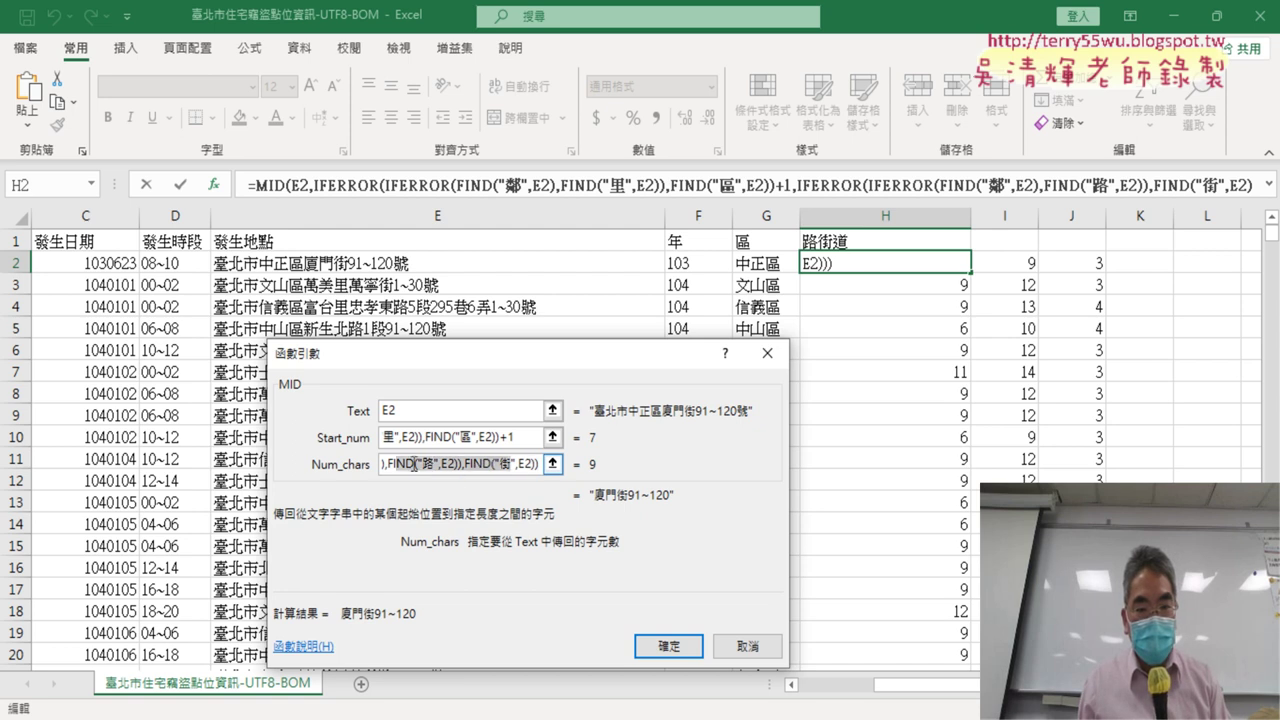
left_click(525, 467)
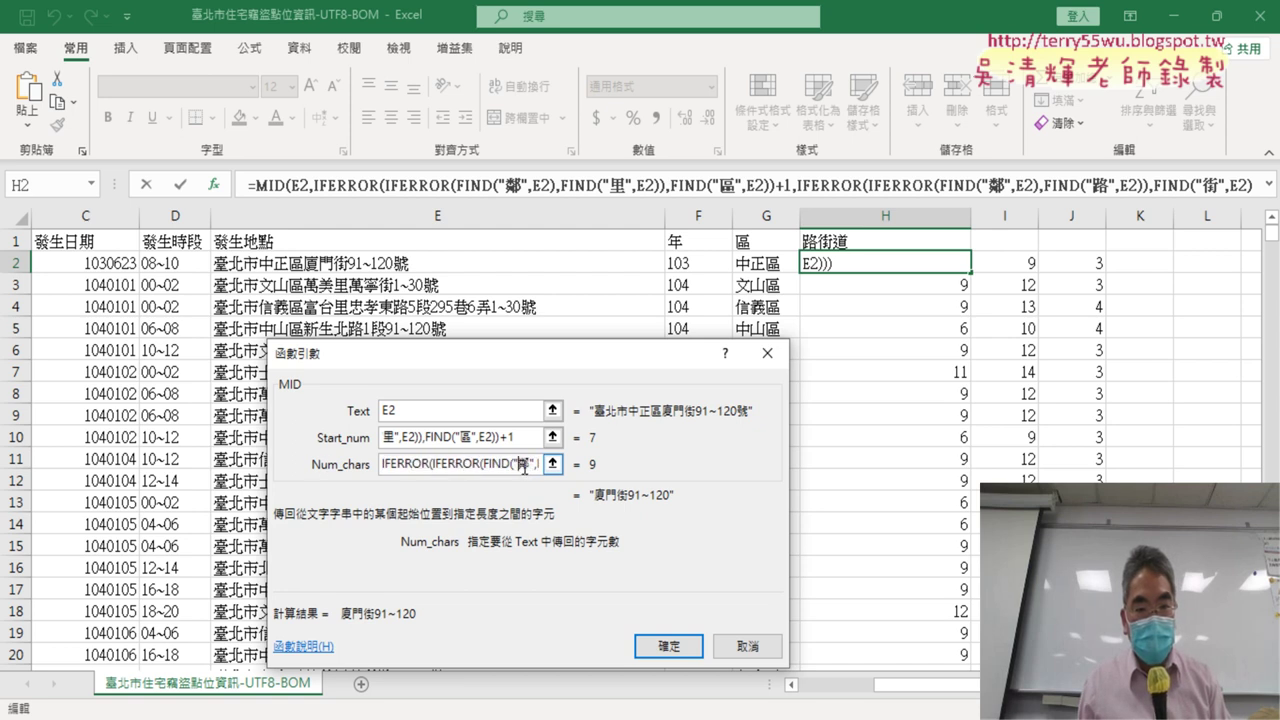
type("到")
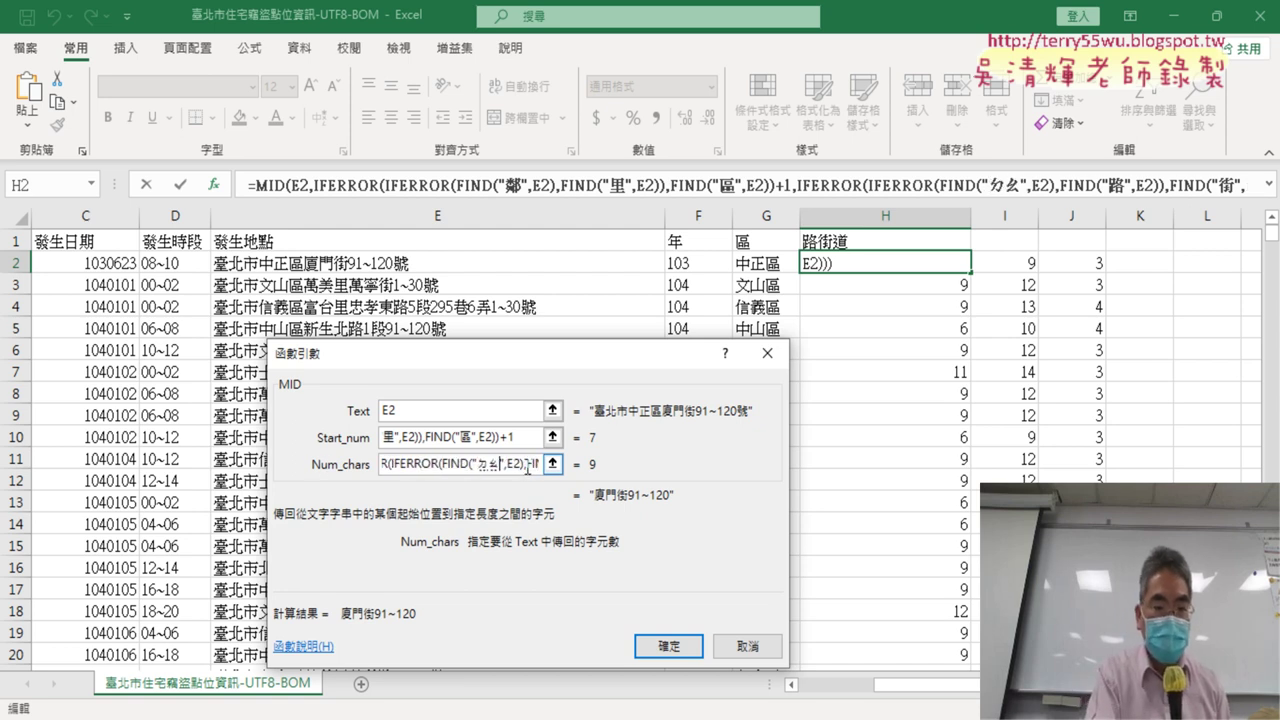
key("Down")
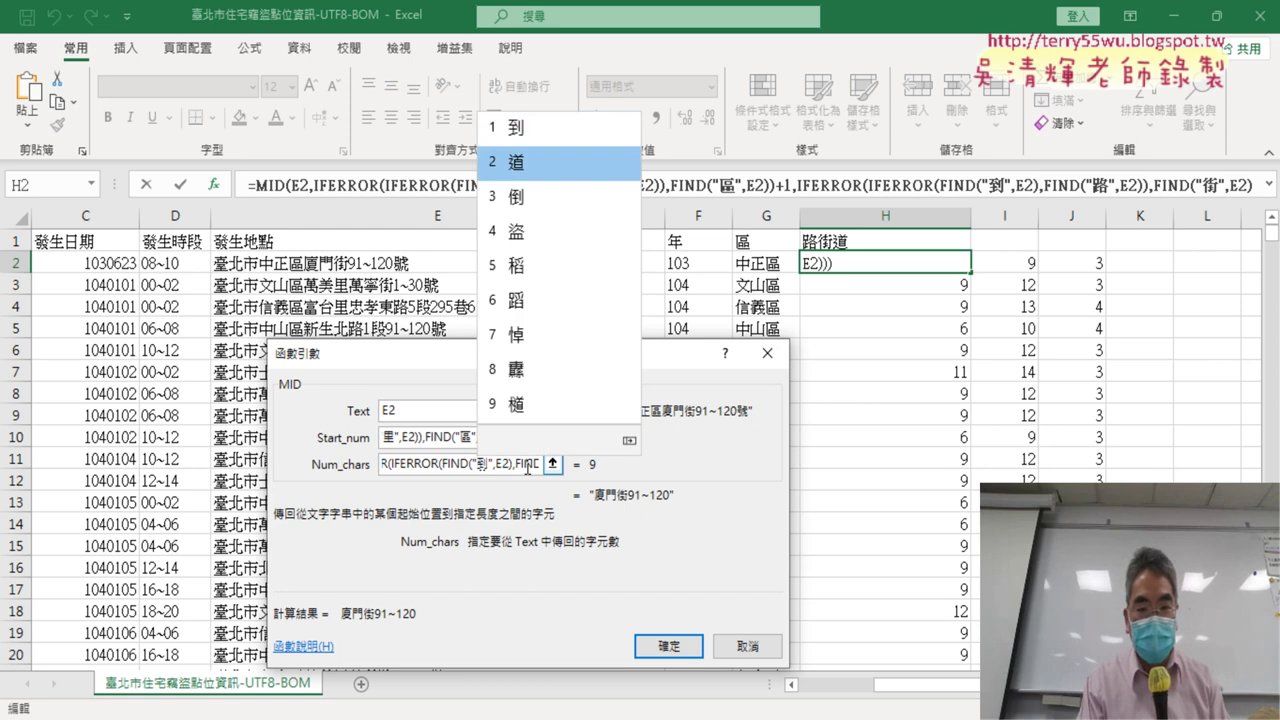
key("Return")
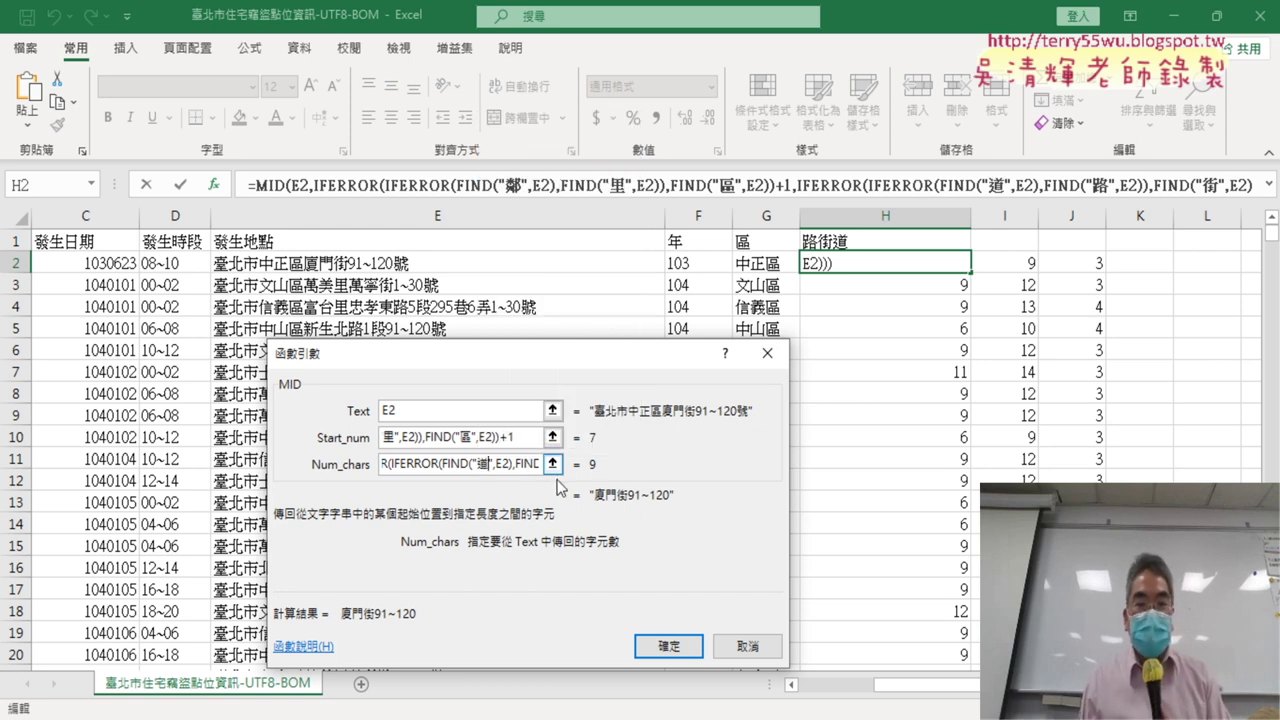
- Append minus the 鄰/里/區 IFERROR position to Num_chars and review the arguments
left_click_drag(527, 472, 672, 468)
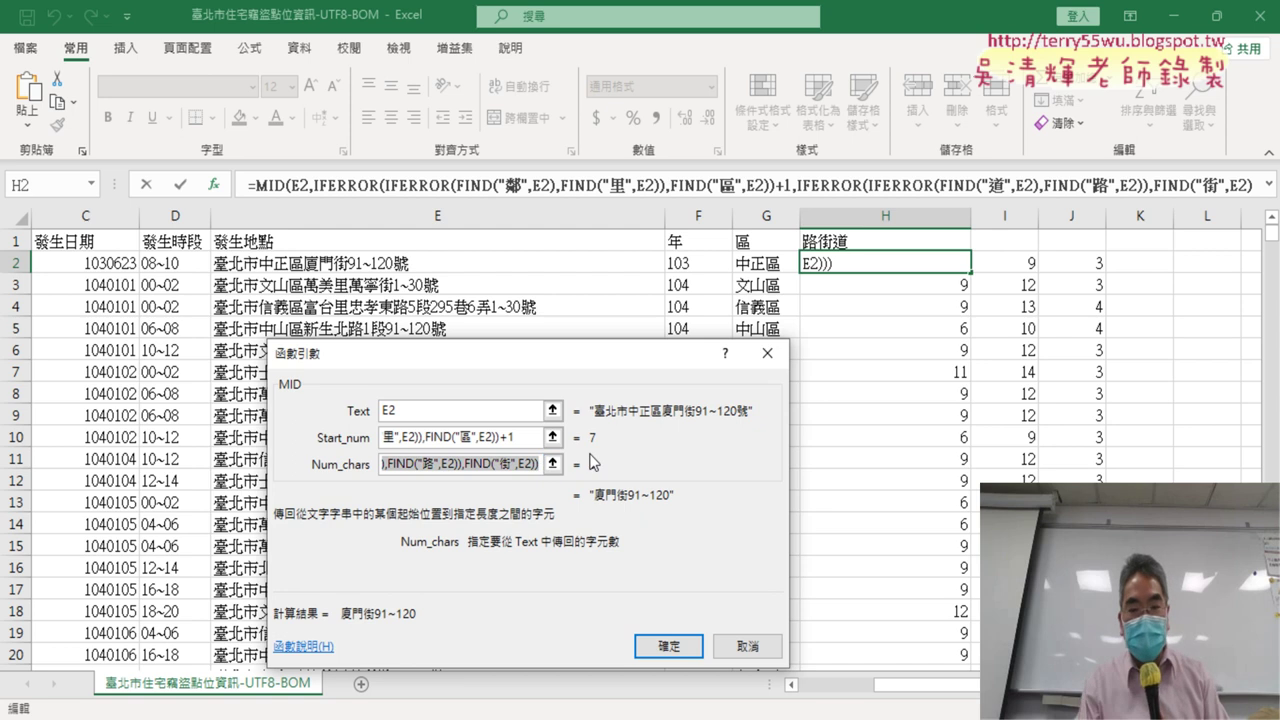
key("End")
key("Left")
type("-")
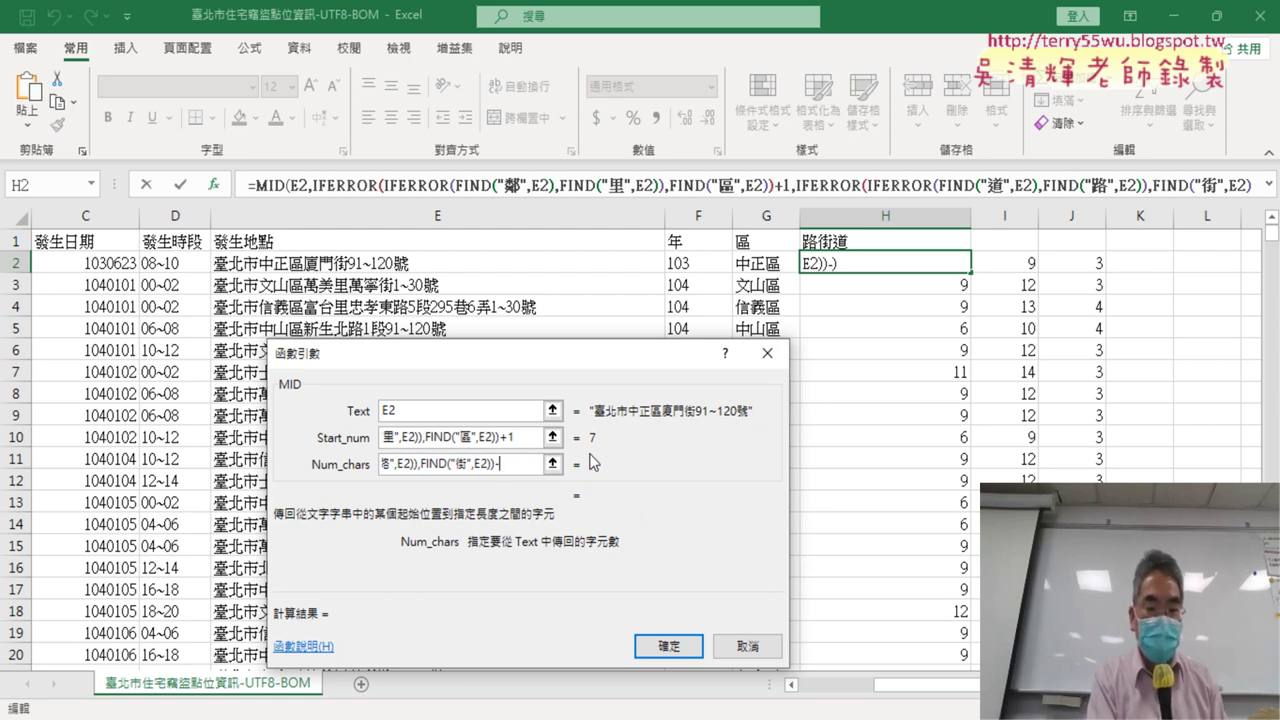
key("ctrl+v")
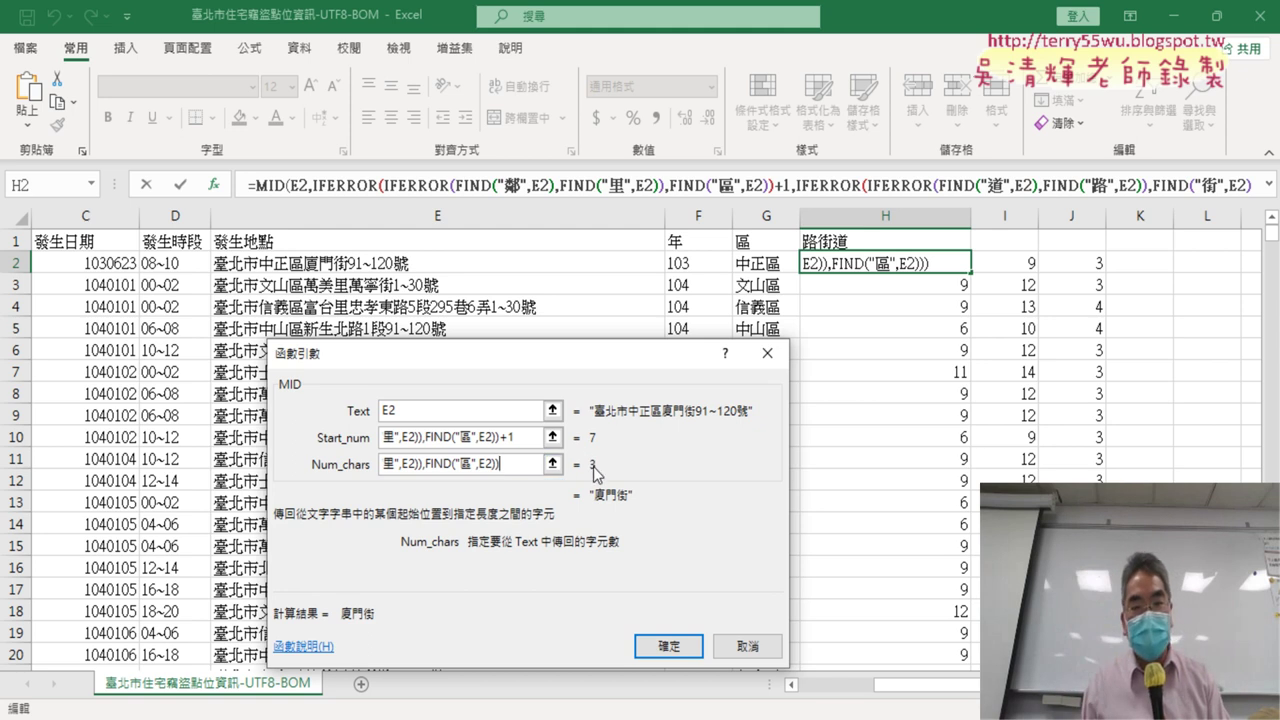
left_click(466, 438)
left_click(413, 411)
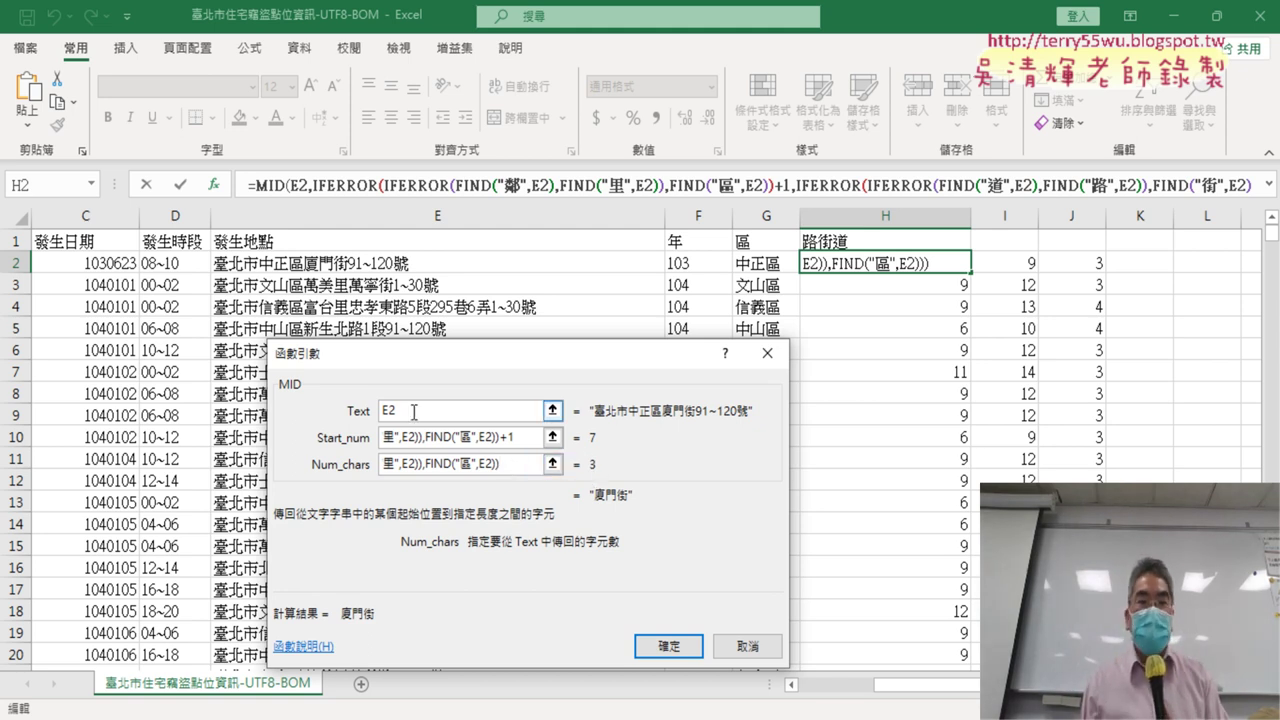
left_click(457, 438)
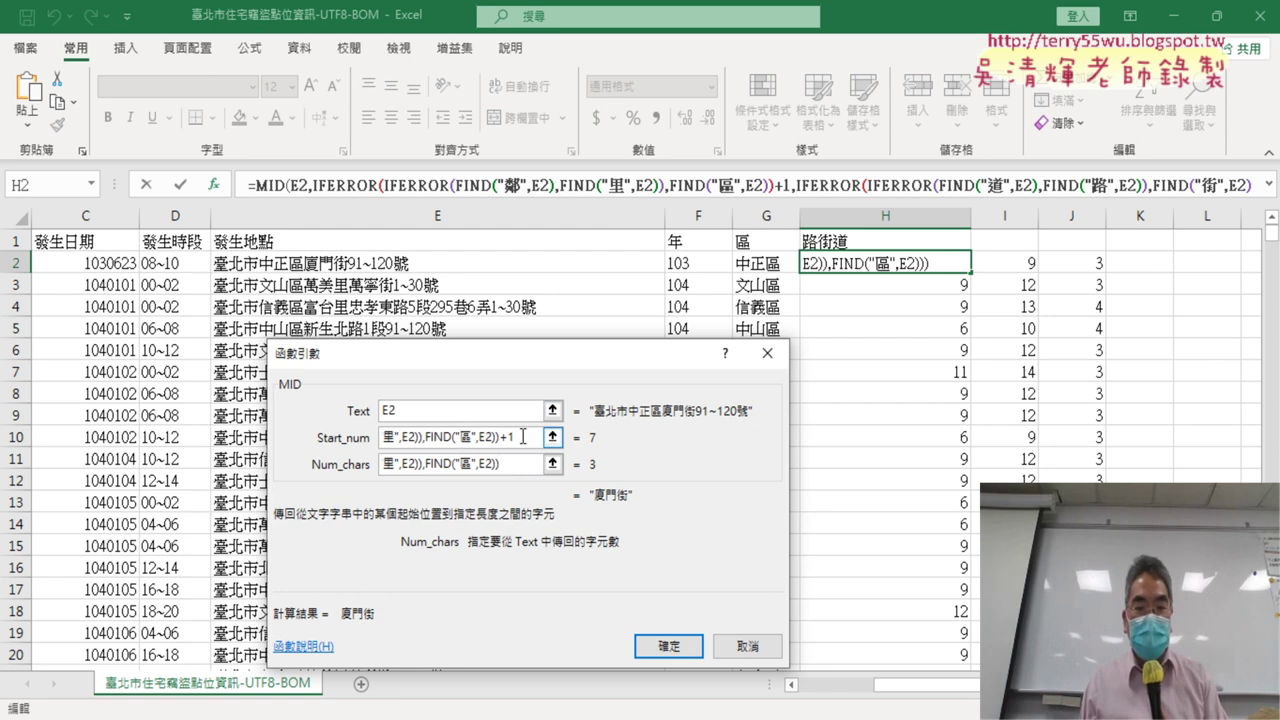
left_click(400, 415)
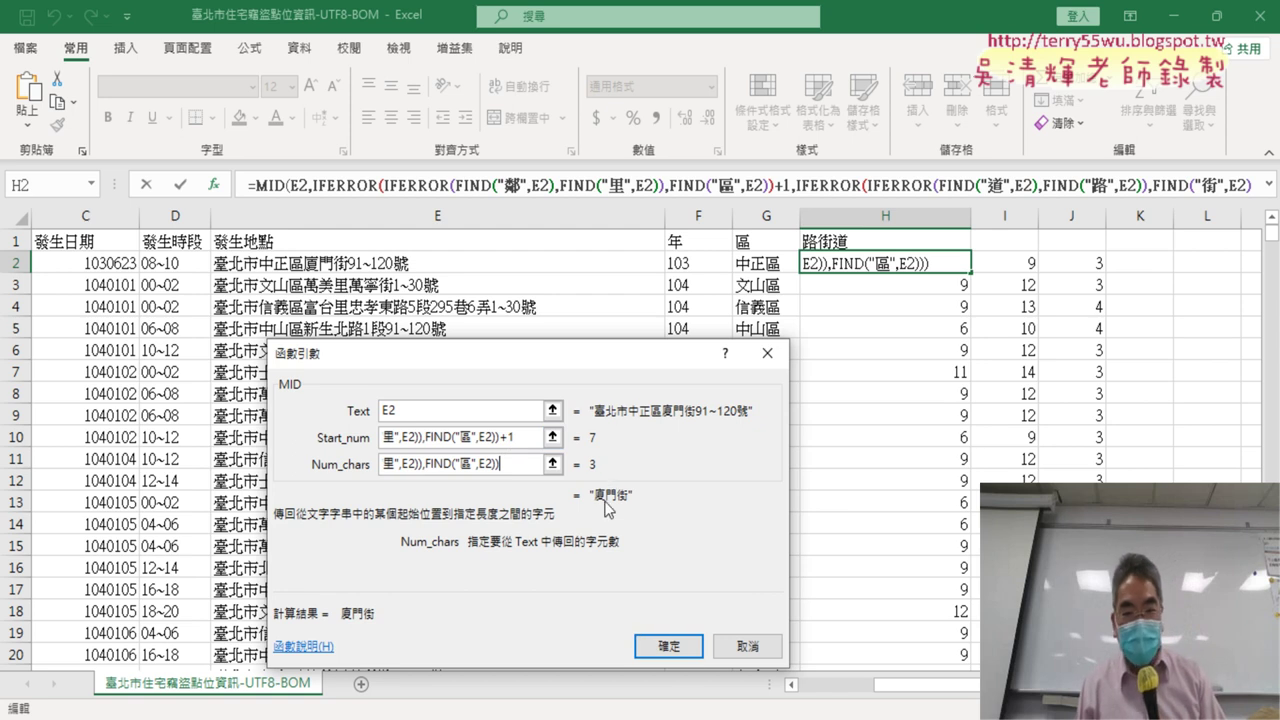
- Enter the formula, fill it down 路街道, delete helper columns I and J, autofit H
left_click(680, 648)
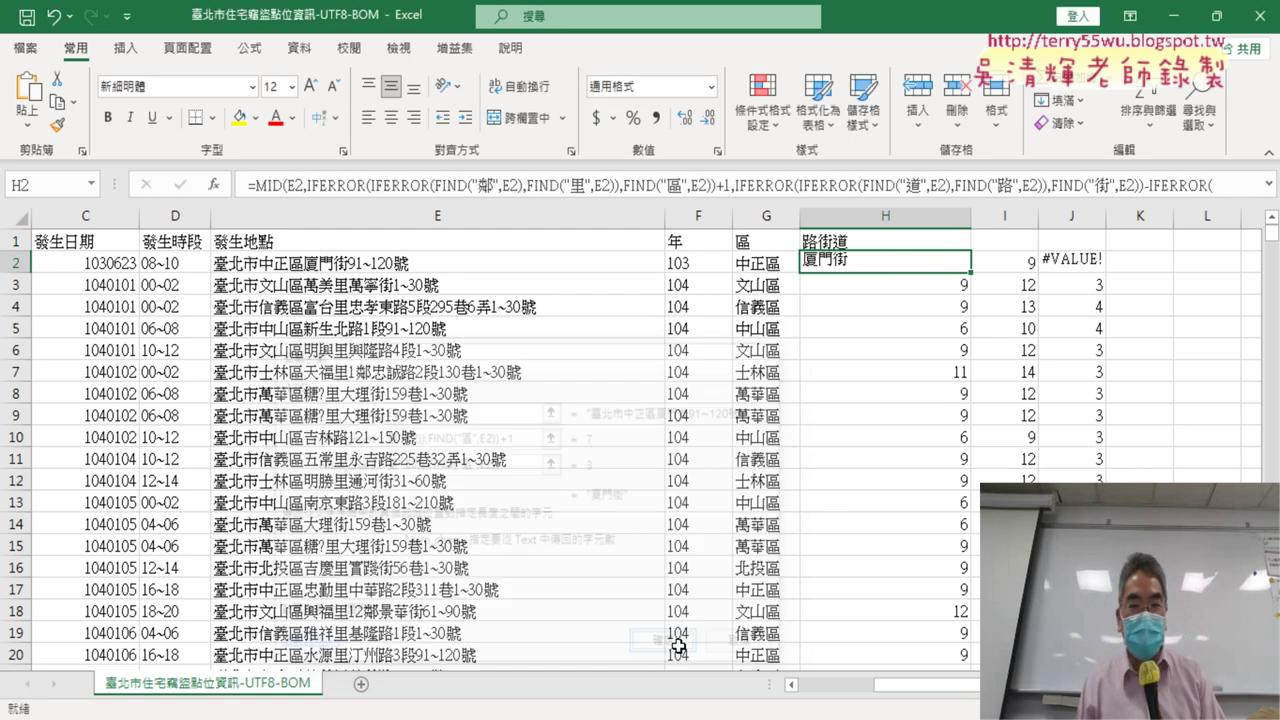
double_click(975, 273)
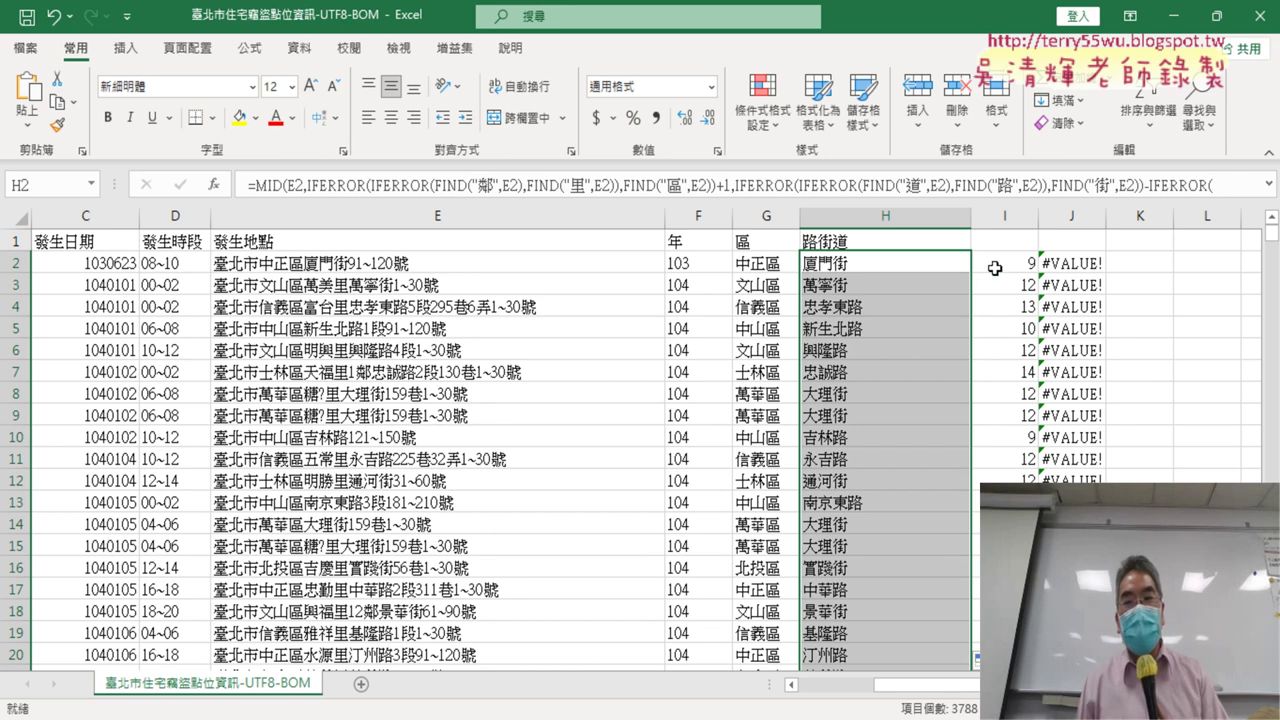
left_click_drag(1005, 216, 1050, 218)
right_click(1036, 318)
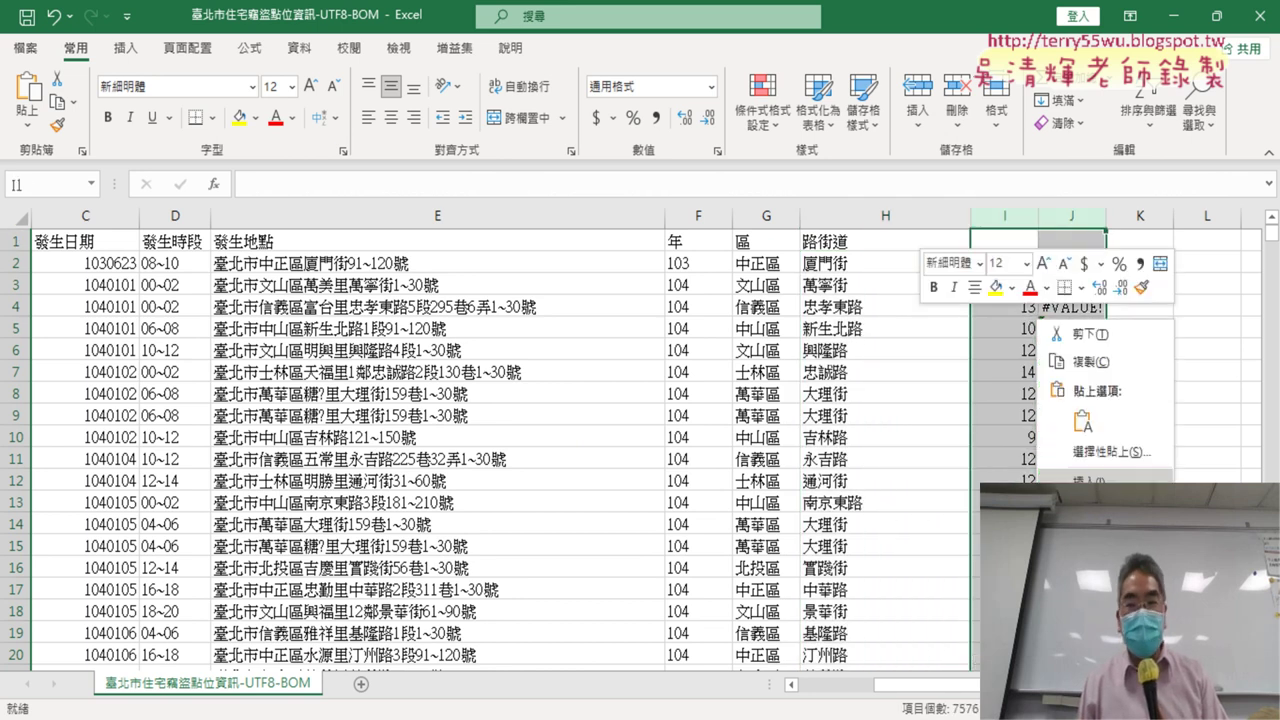
left_click(1085, 502)
double_click(972, 216)
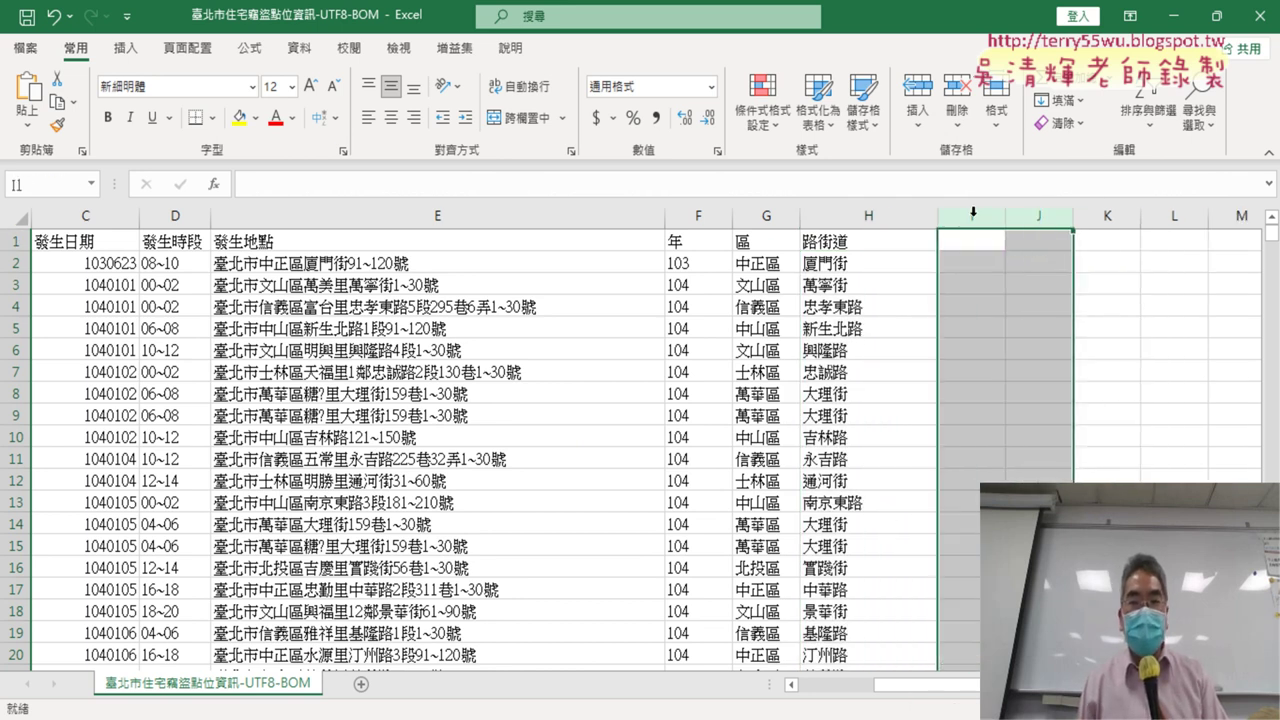
- Copy H2's complete formula text from the expanded formula bar
left_click(843, 273)
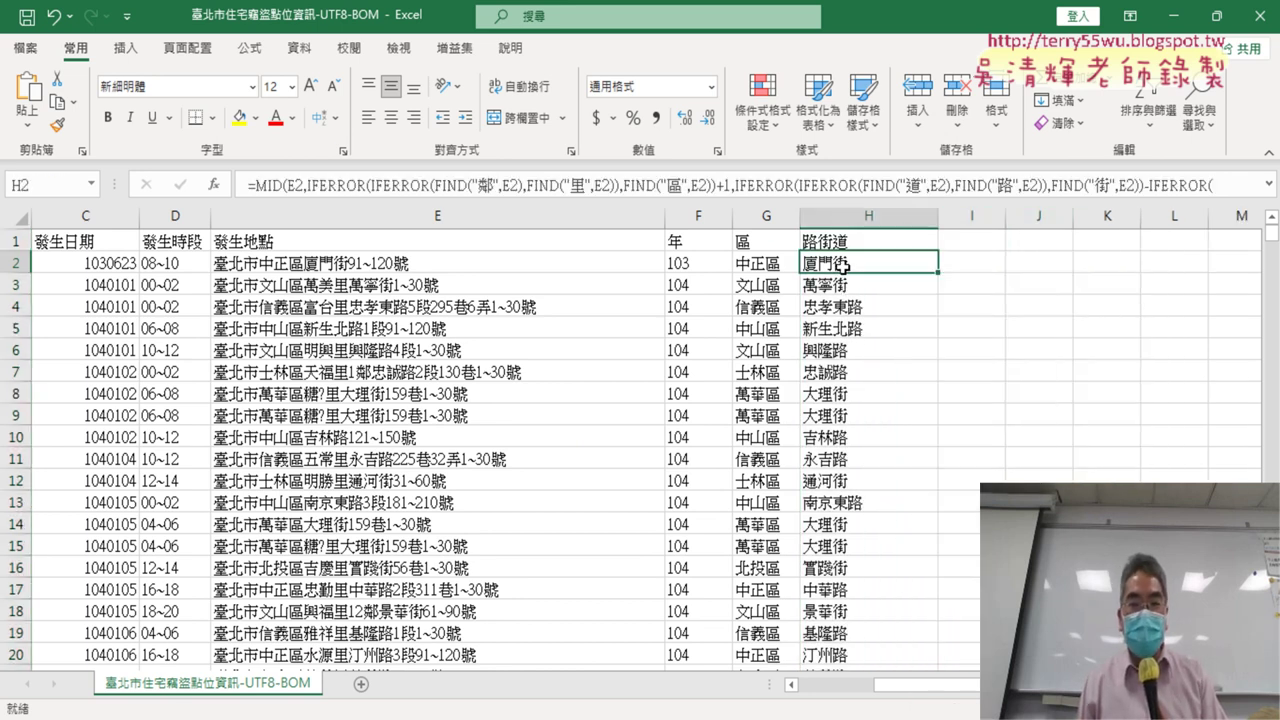
left_click(1270, 185)
left_click(372, 210)
key("ctrl+a")
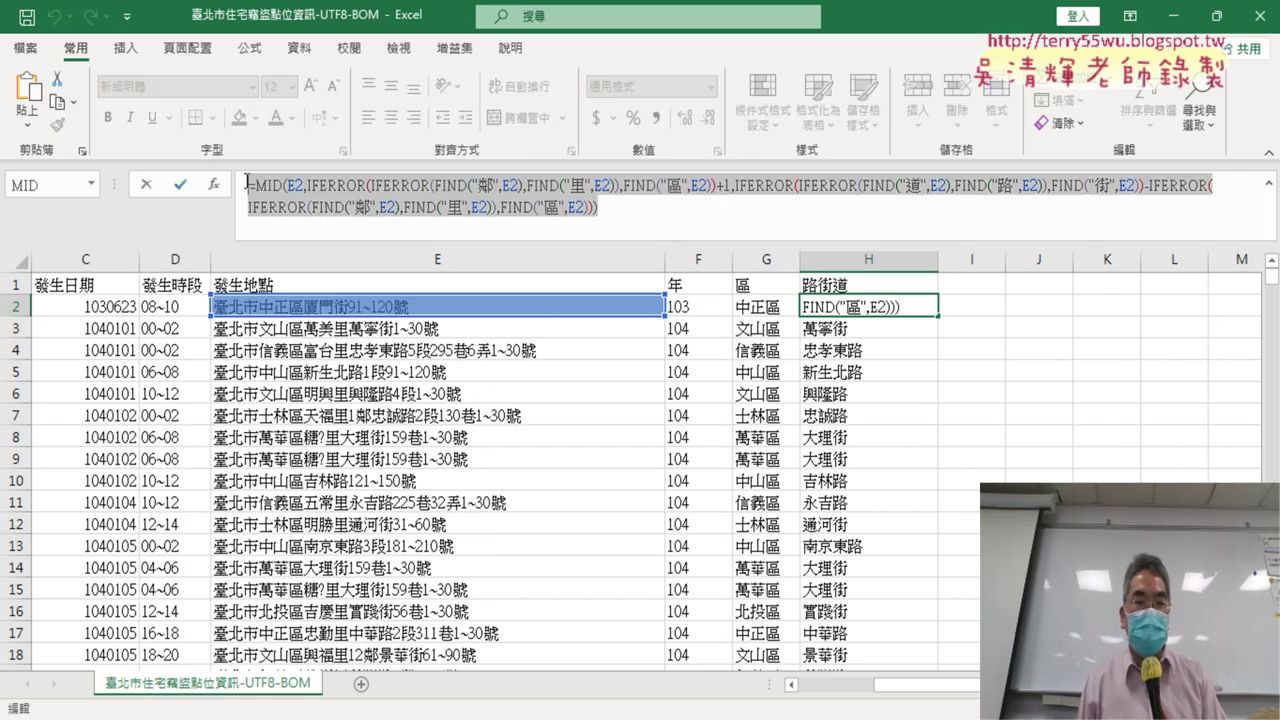
right_click(372, 212)
left_click(410, 240)
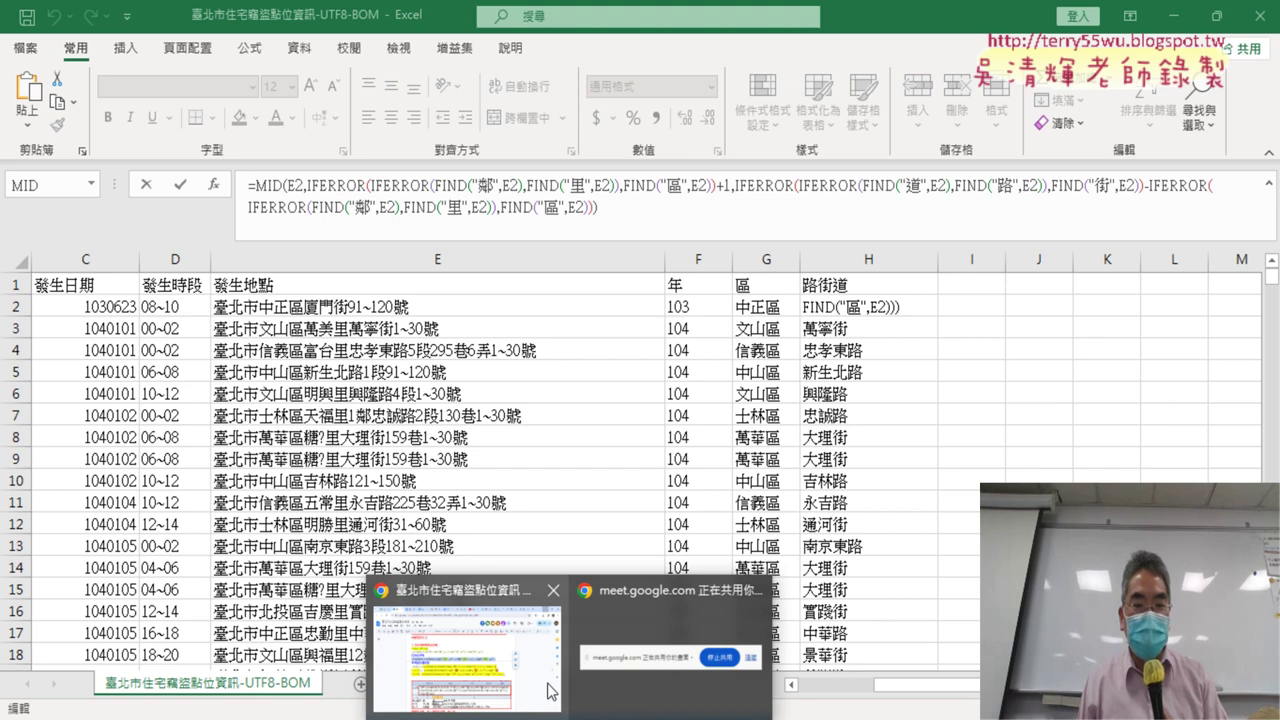
left_click(505, 666)
- Replace the old =MID(F2,…) formula in the notes with the working formula
left_click(455, 438)
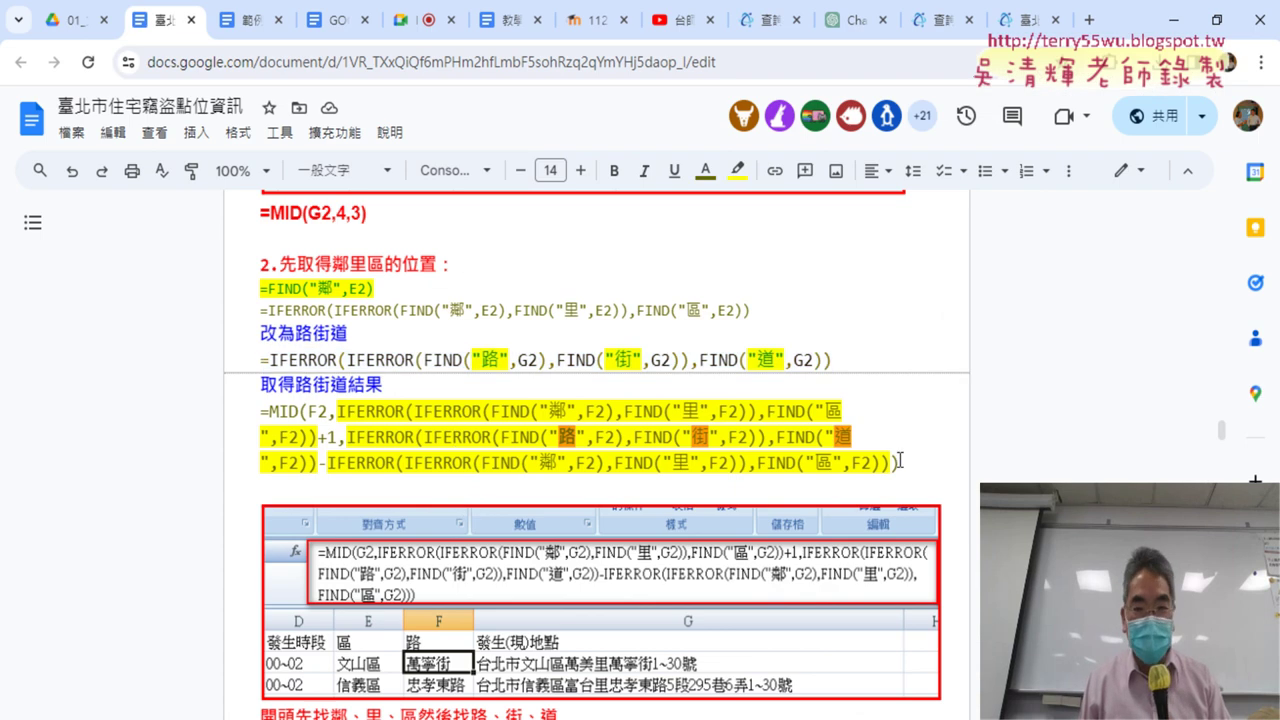
left_click_drag(899, 460, 260, 410)
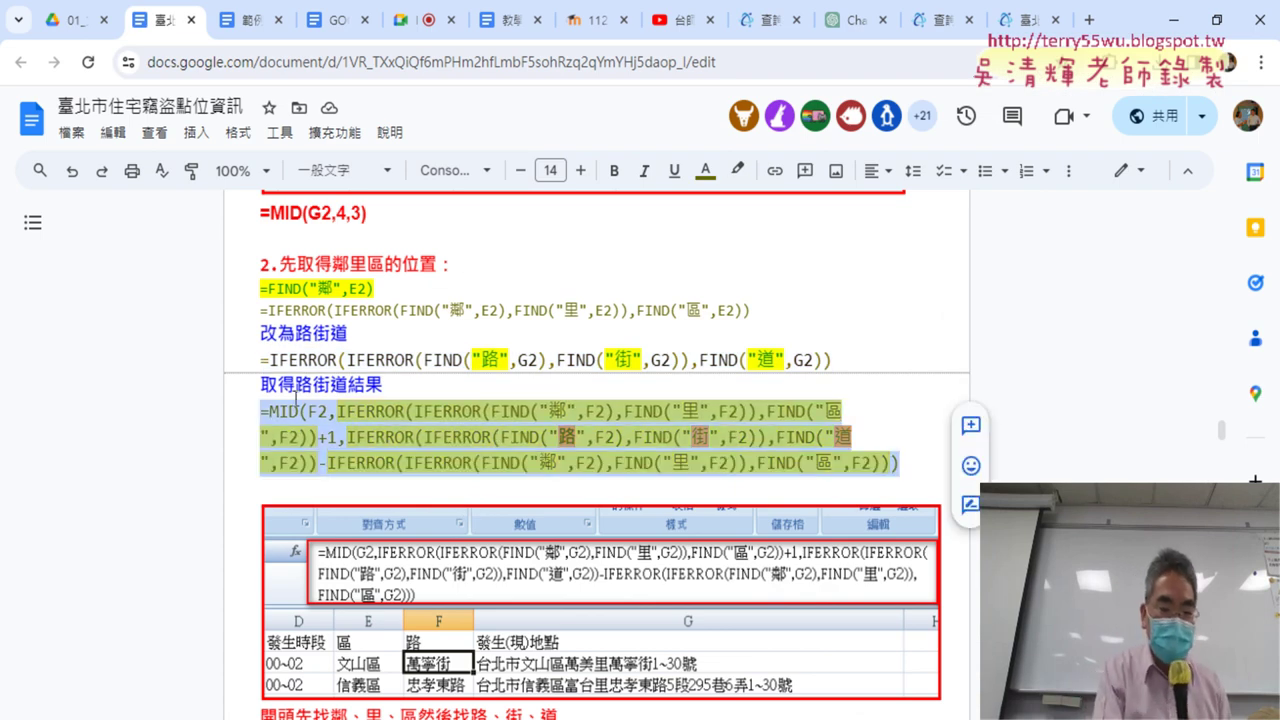
key("ctrl+v")
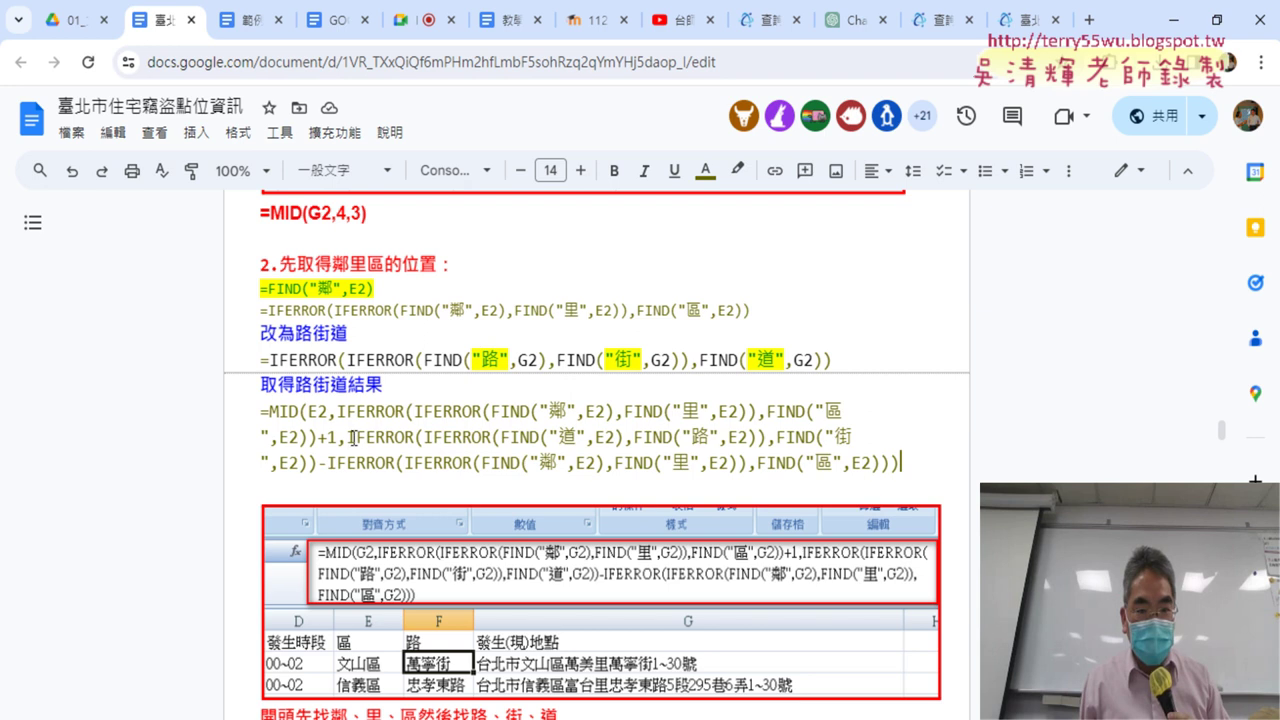
- Replace the IFERROR line under 改為路街道 with the E2 version searching 道, 路, 街
left_click_drag(347, 437, 322, 454)
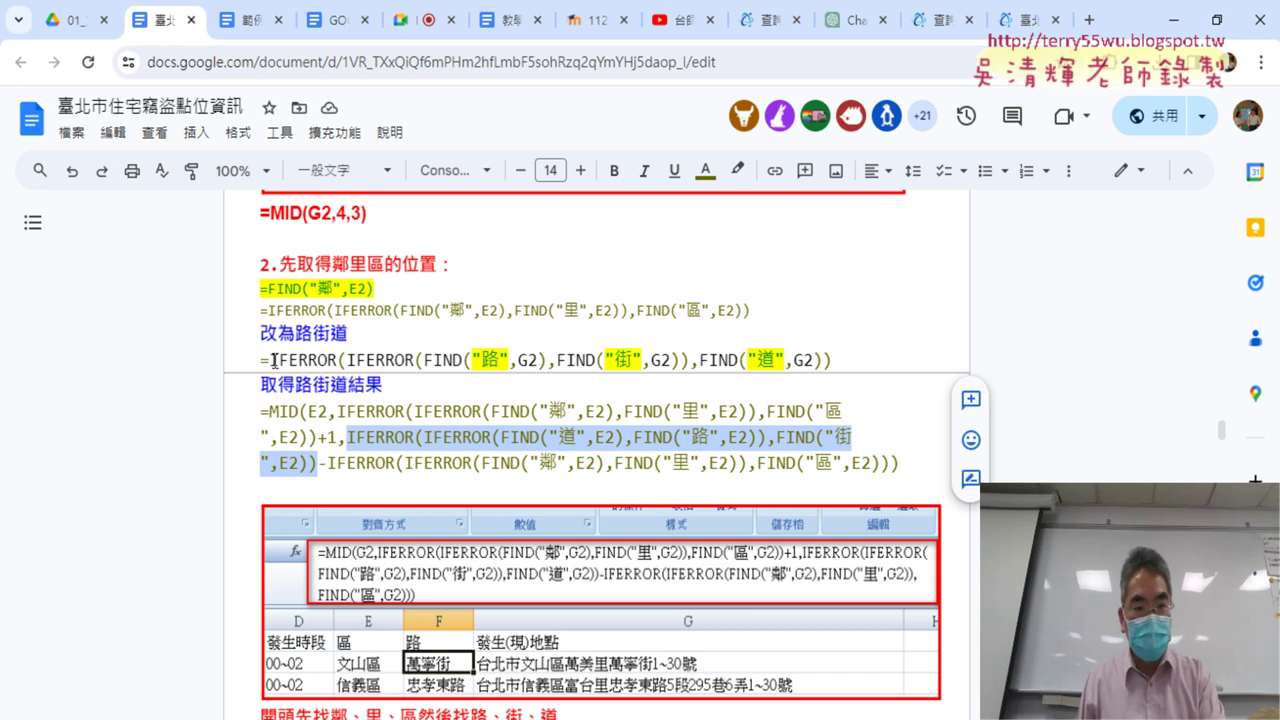
left_click_drag(274, 360, 880, 353)
key("ctrl+v")
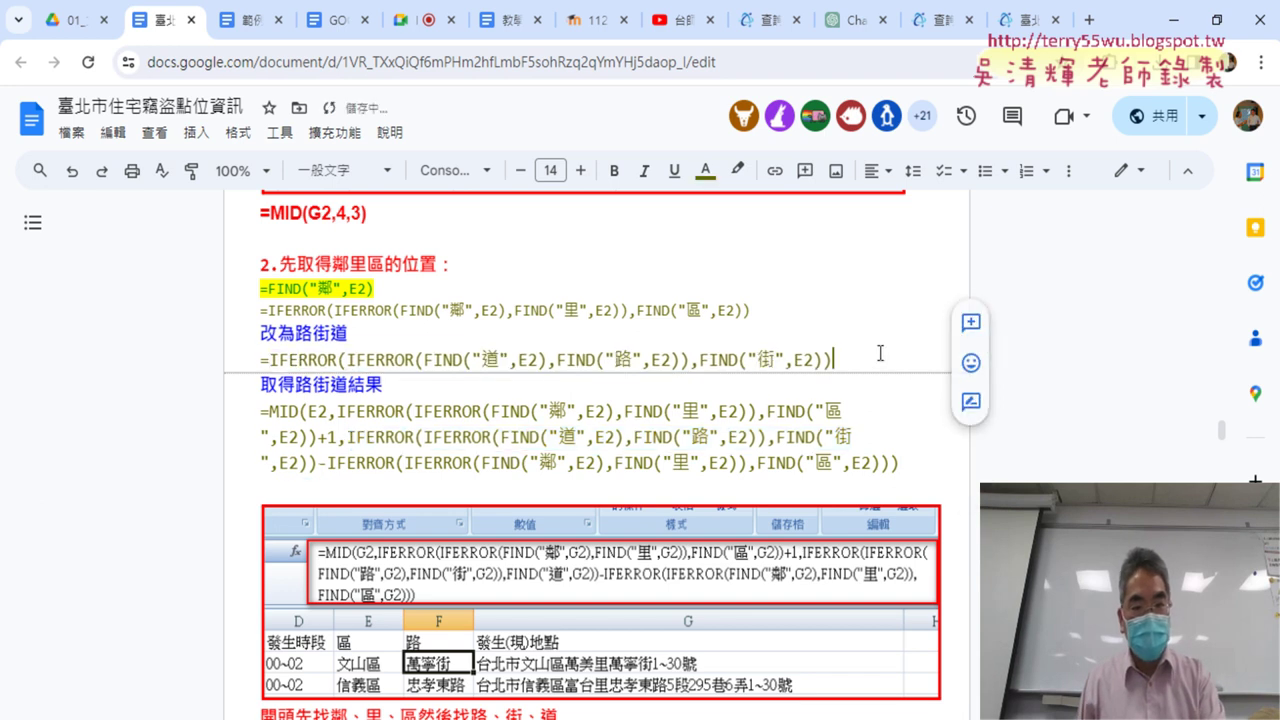